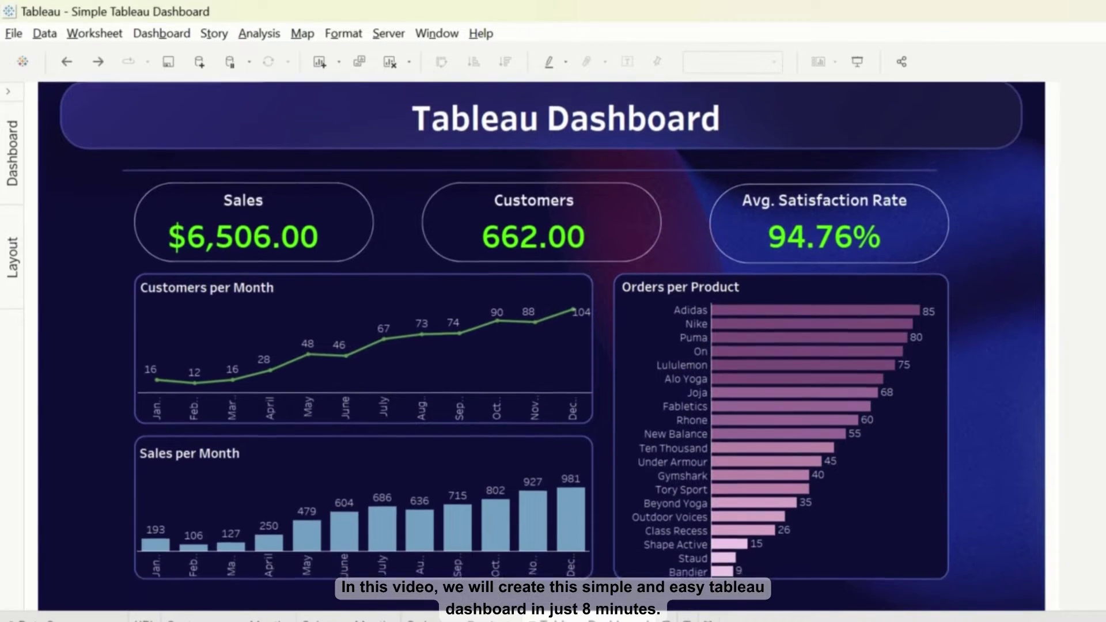
scroll(542, 344, "down", 2)
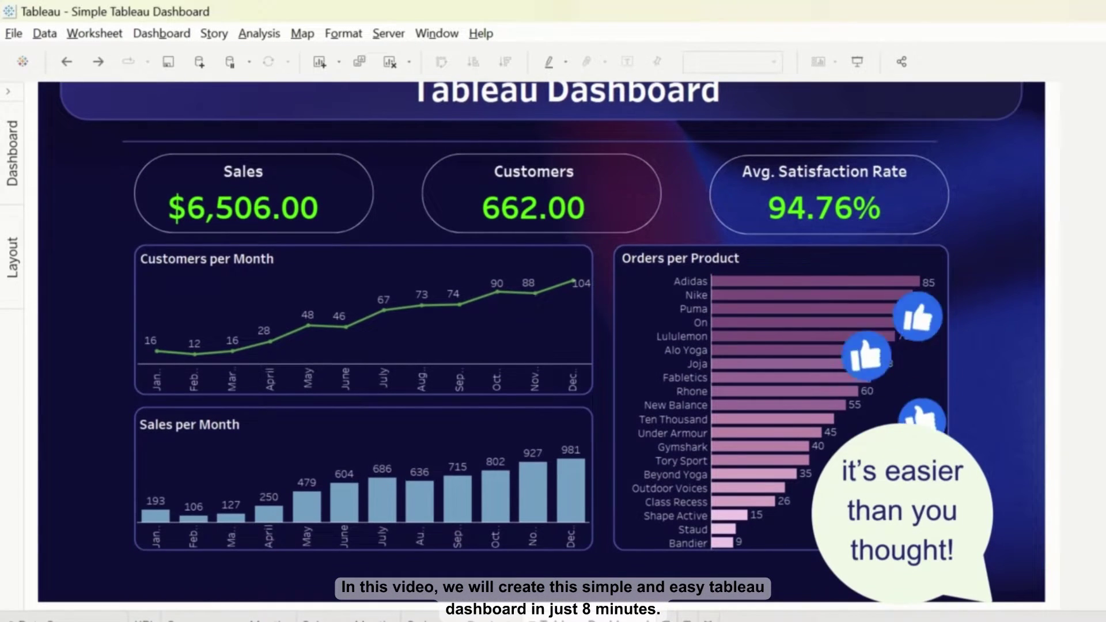
- Create a new blank workbook and maximize its window
scroll(541, 346, "up", 3)
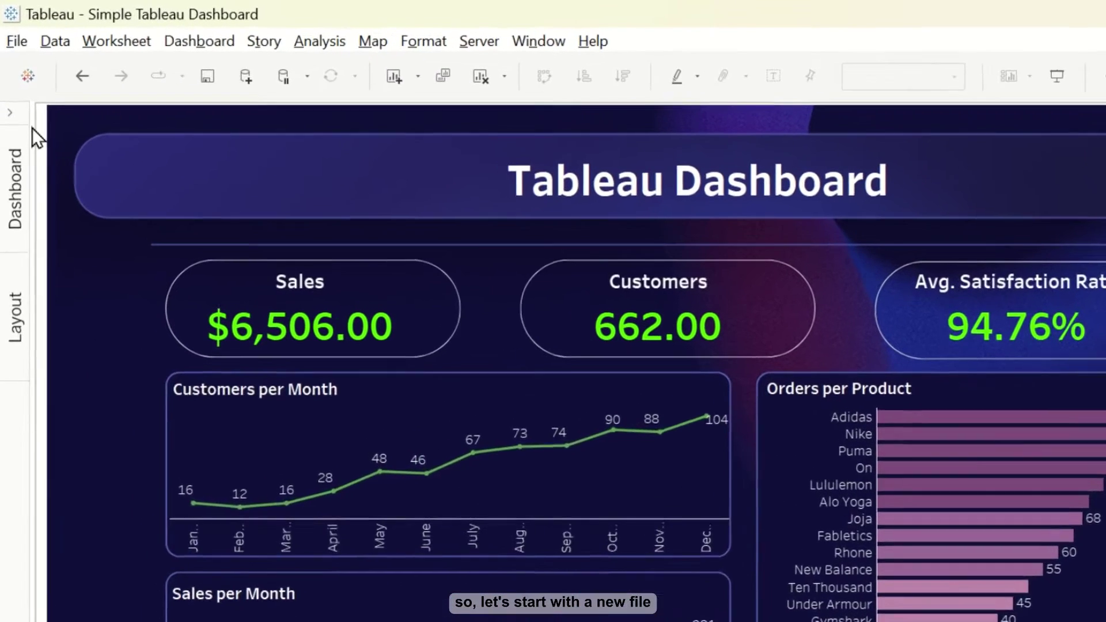
left_click(13, 29)
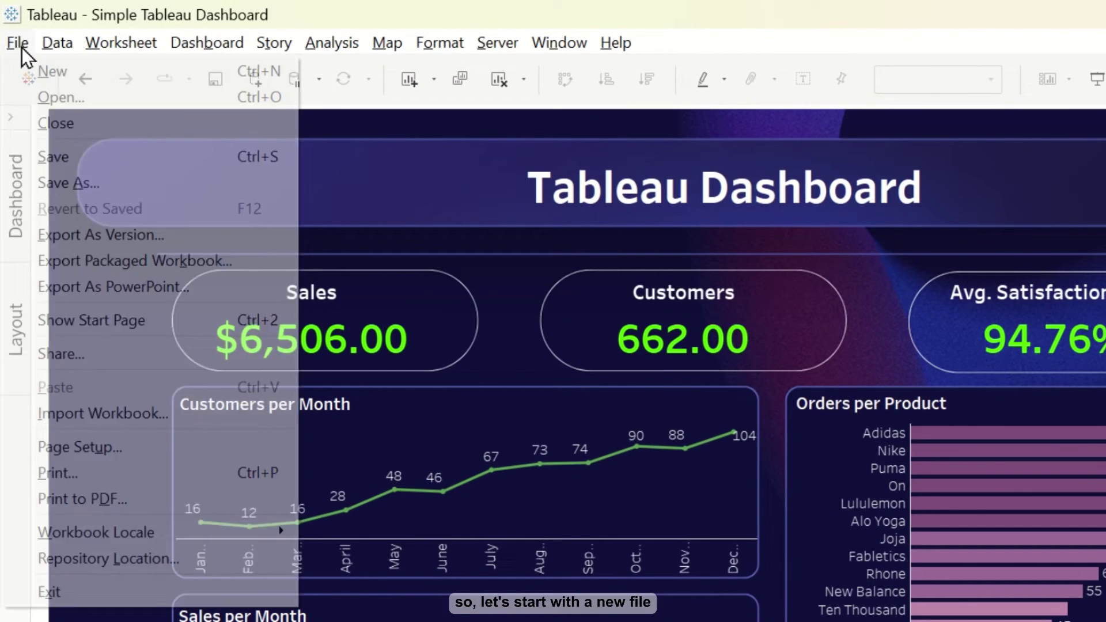
left_click(44, 72)
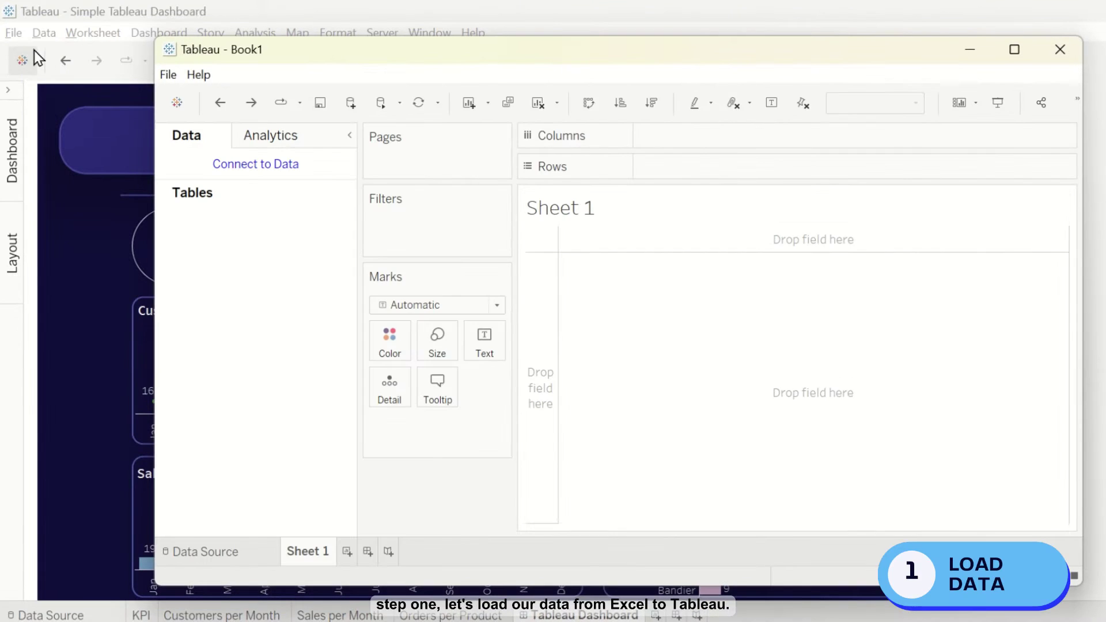
left_click(1014, 50)
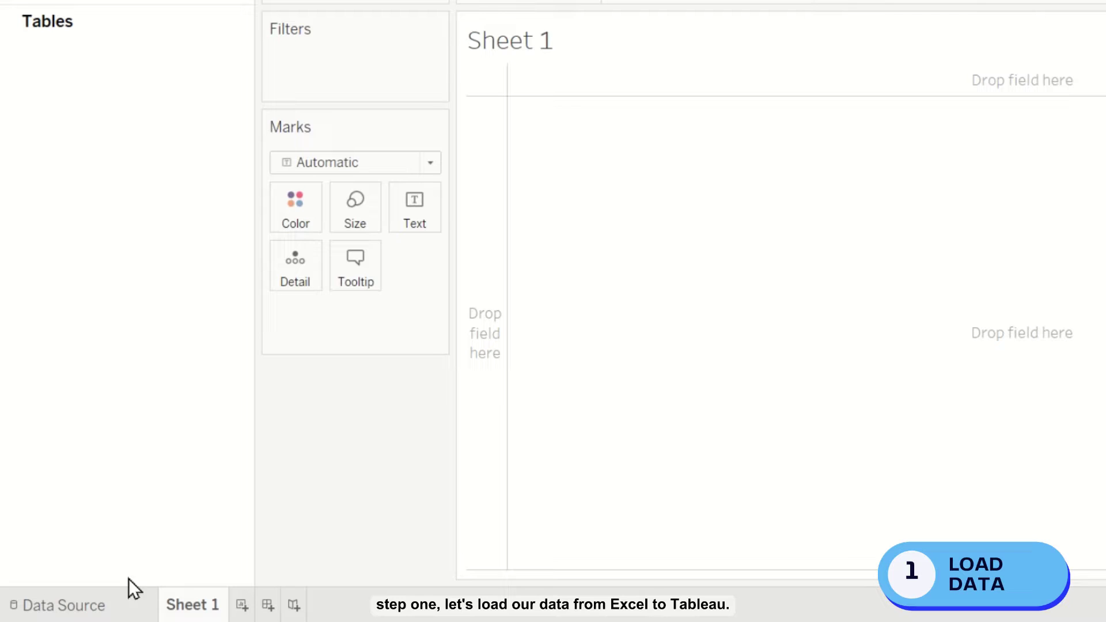
- Connect the workbook to the Simple Tableau Dashboard Excel file
left_click(109, 601)
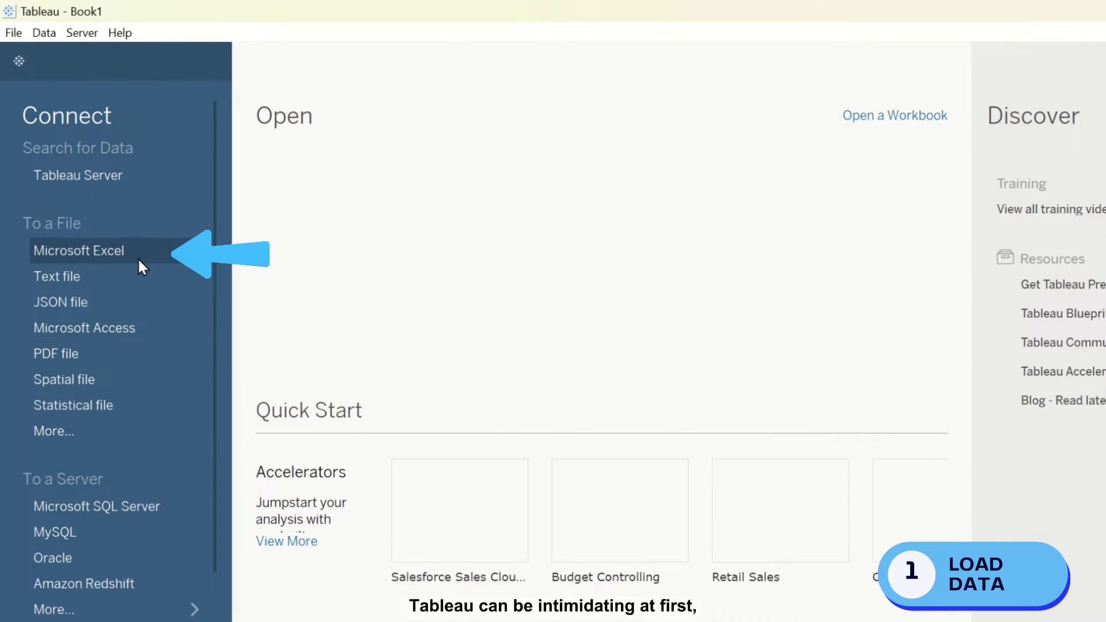
left_click(136, 251)
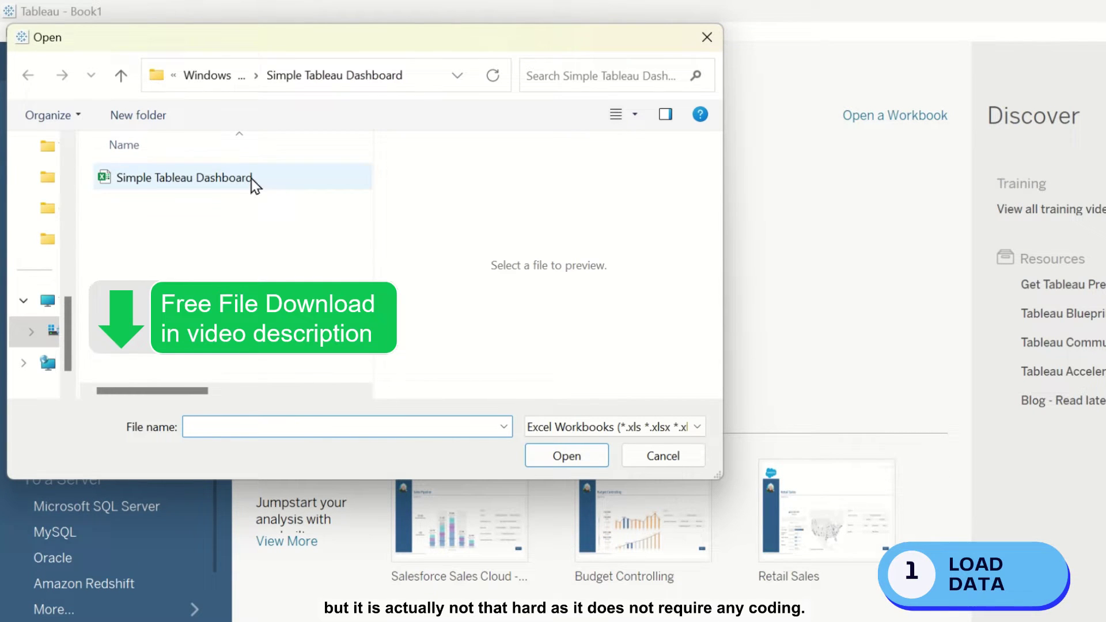
left_click(251, 178)
left_click(570, 456)
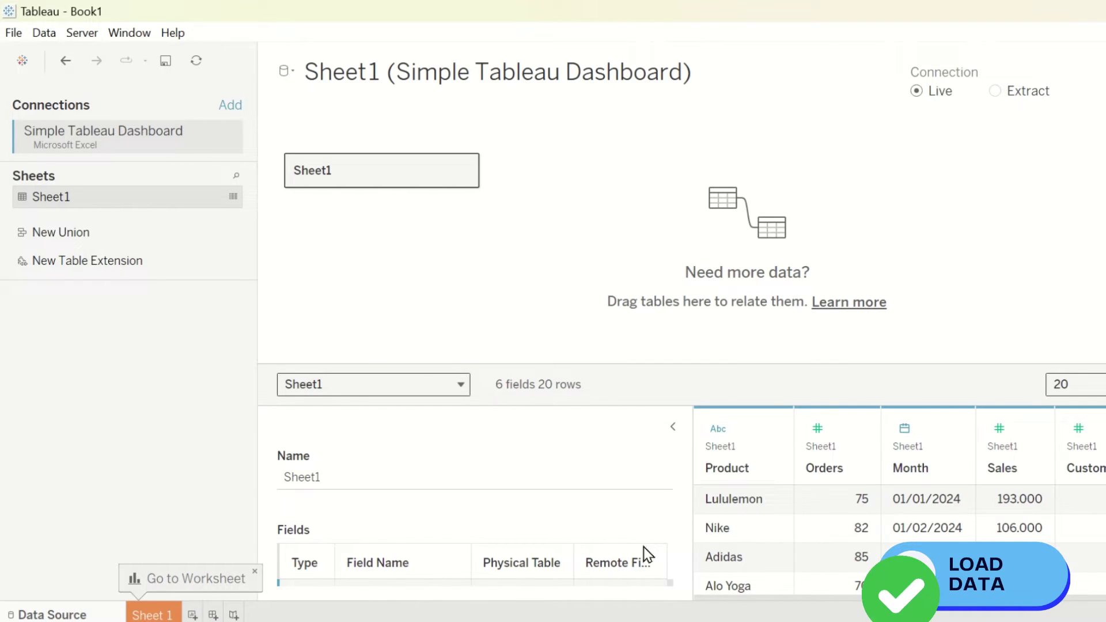
mouse_move(716, 599)
left_mouse_down()
mouse_move(790, 602)
mouse_move(701, 604)
left_mouse_up()
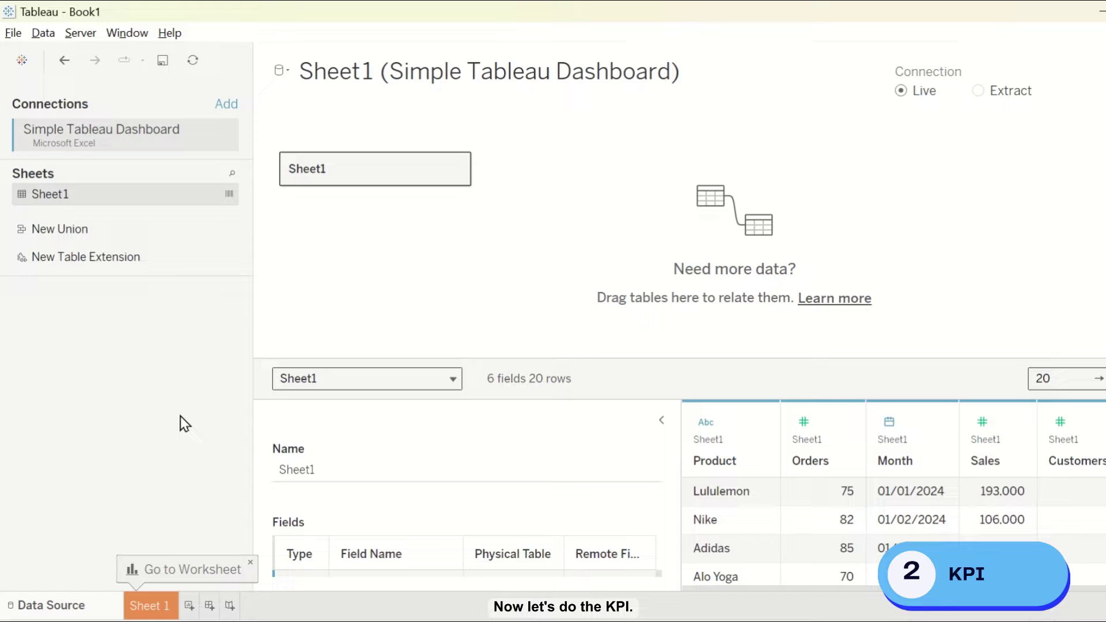
- Rename Sheet 1 to KPI and show total Sales as a text table
left_click(151, 606)
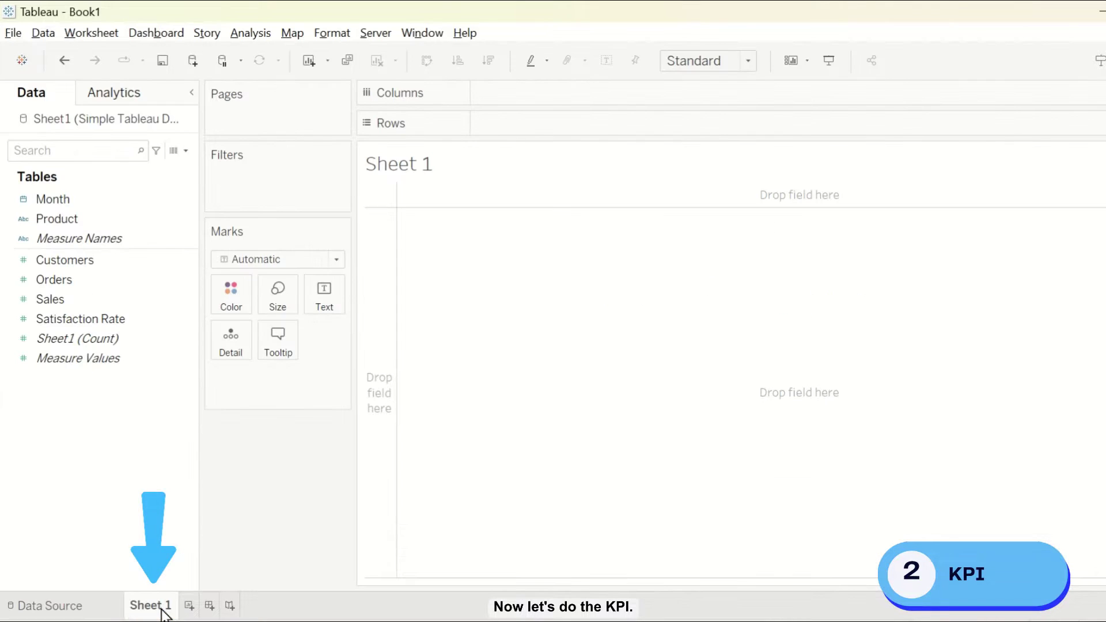
type("KPI")
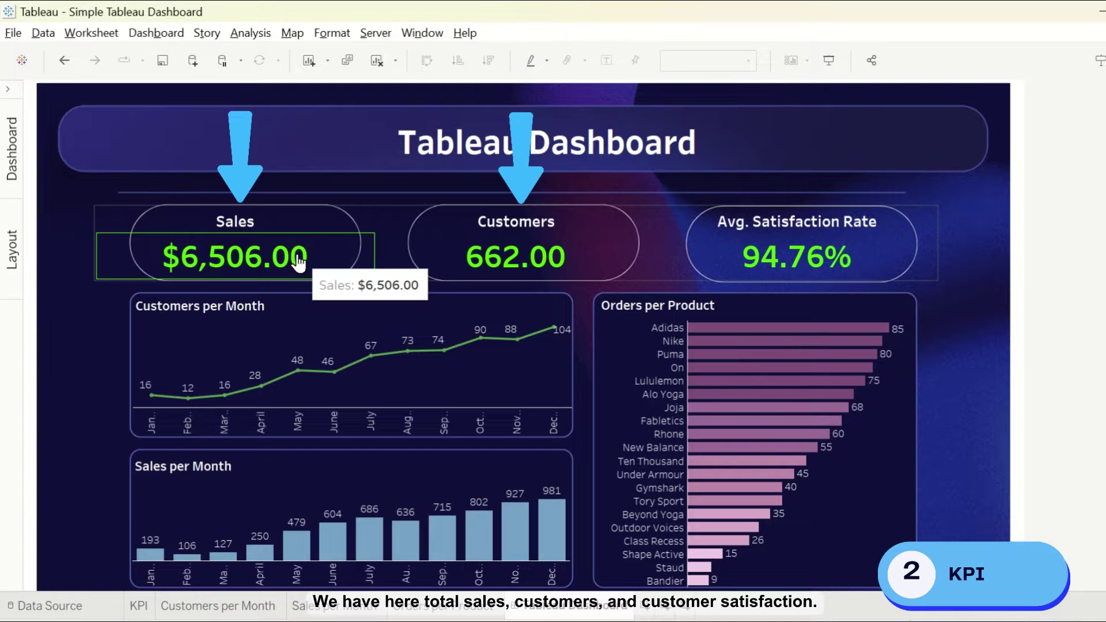
mouse_move(671, 275)
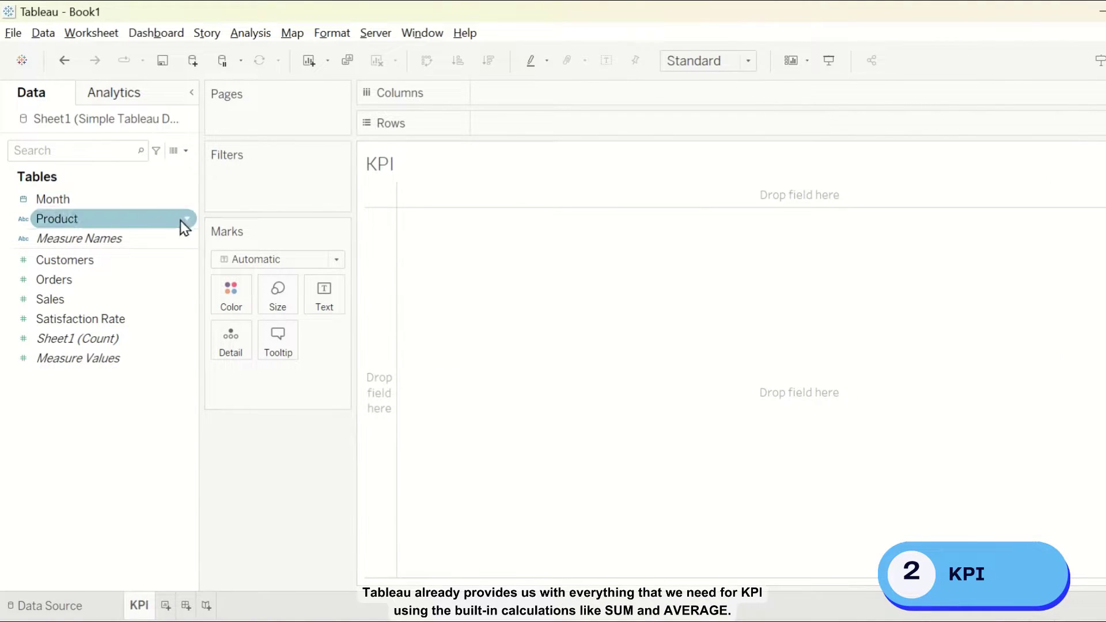
double_click(109, 300)
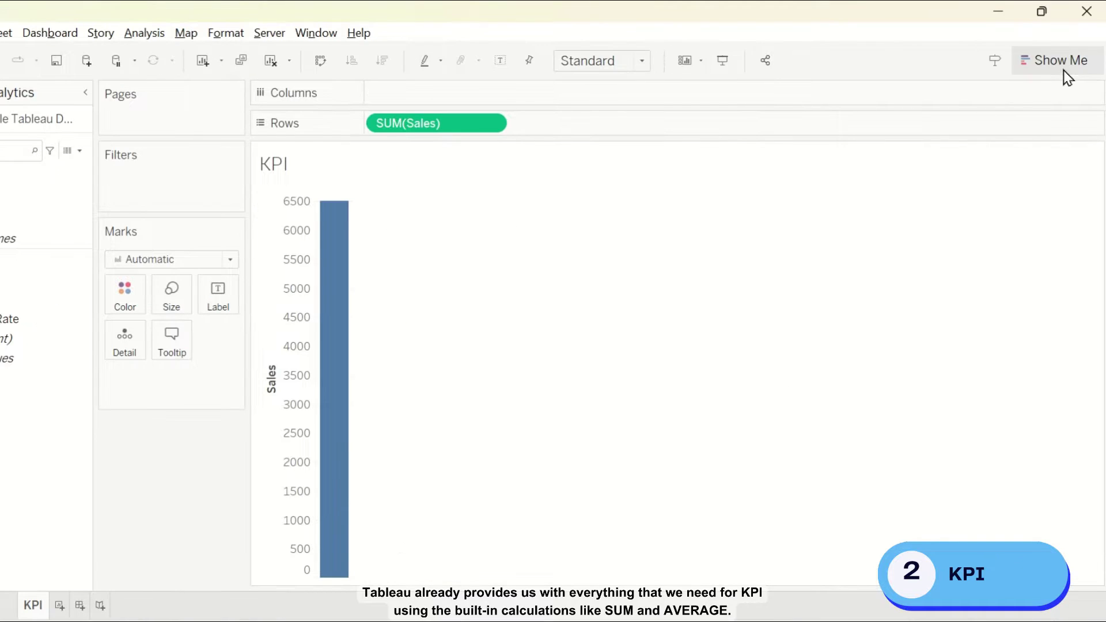
left_click(1062, 63)
left_click(961, 117)
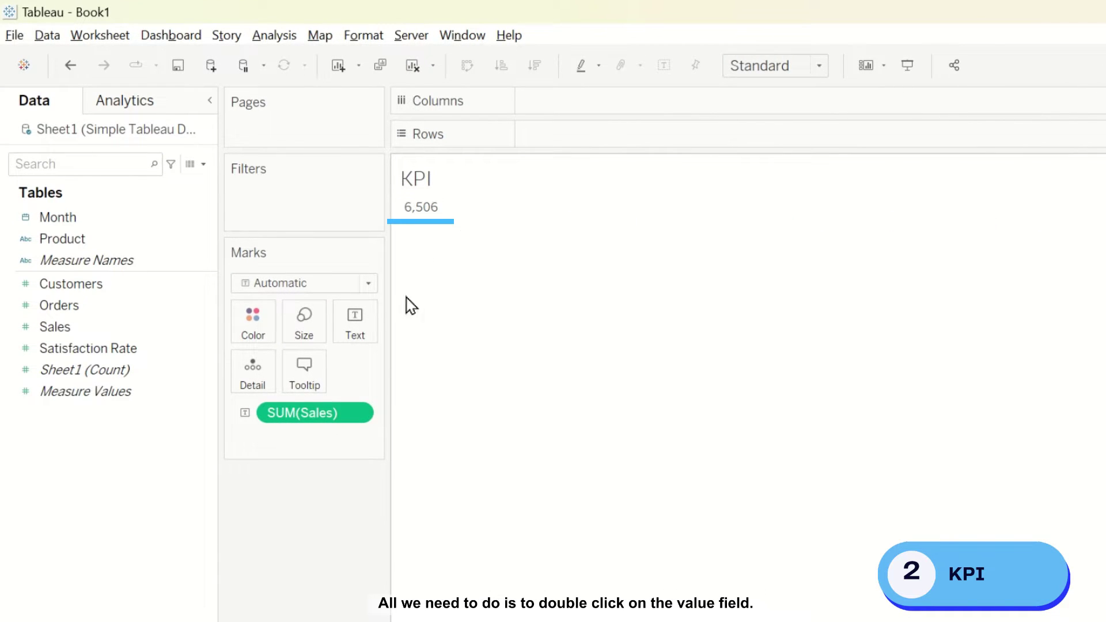
- Format SUM(Sales) as standard currency so it reads $6,505.52
left_click(366, 414)
left_click(349, 490)
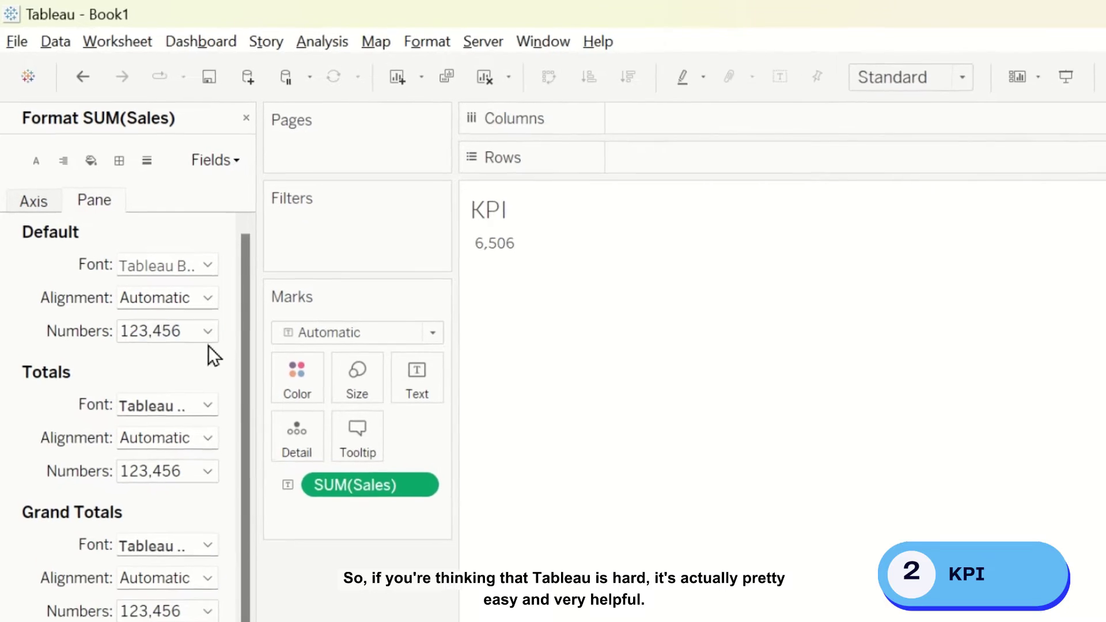
left_click(202, 334)
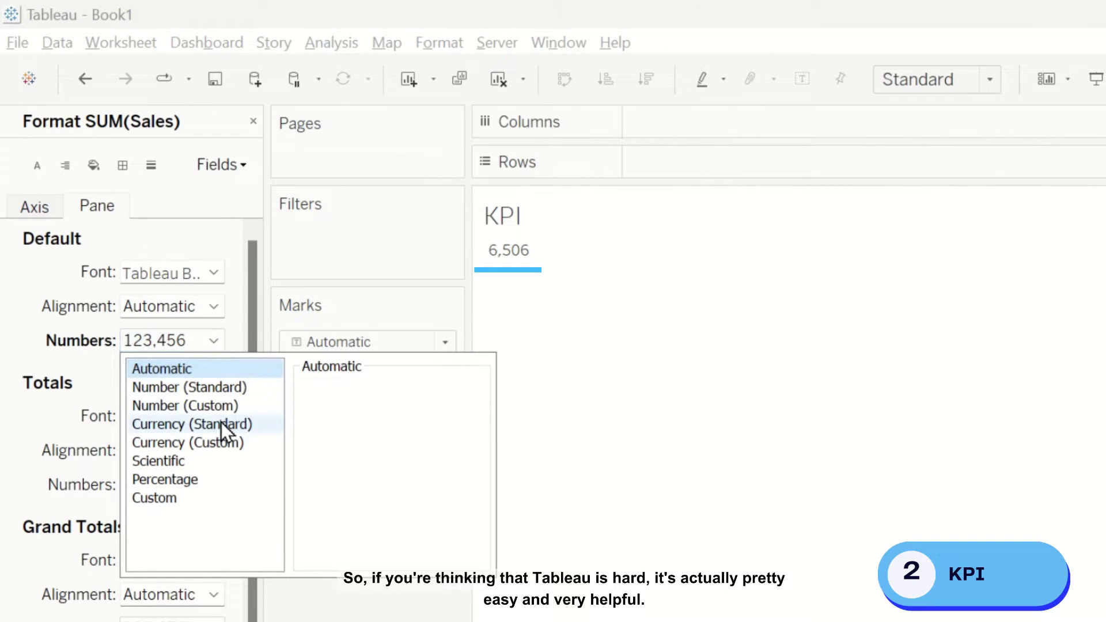
left_click(225, 429)
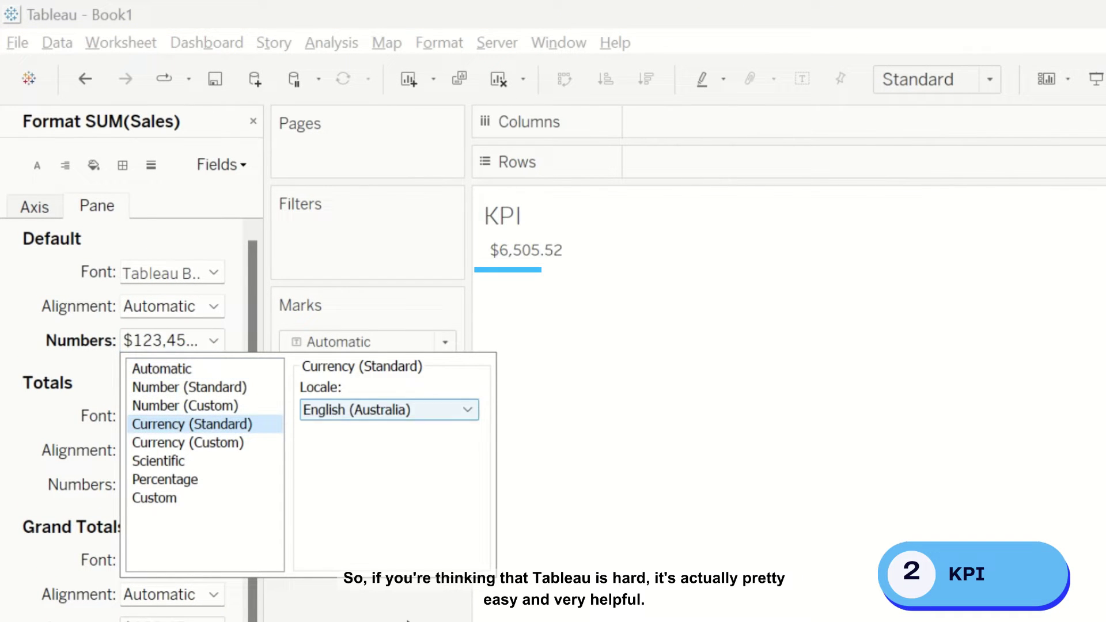
left_click(254, 124)
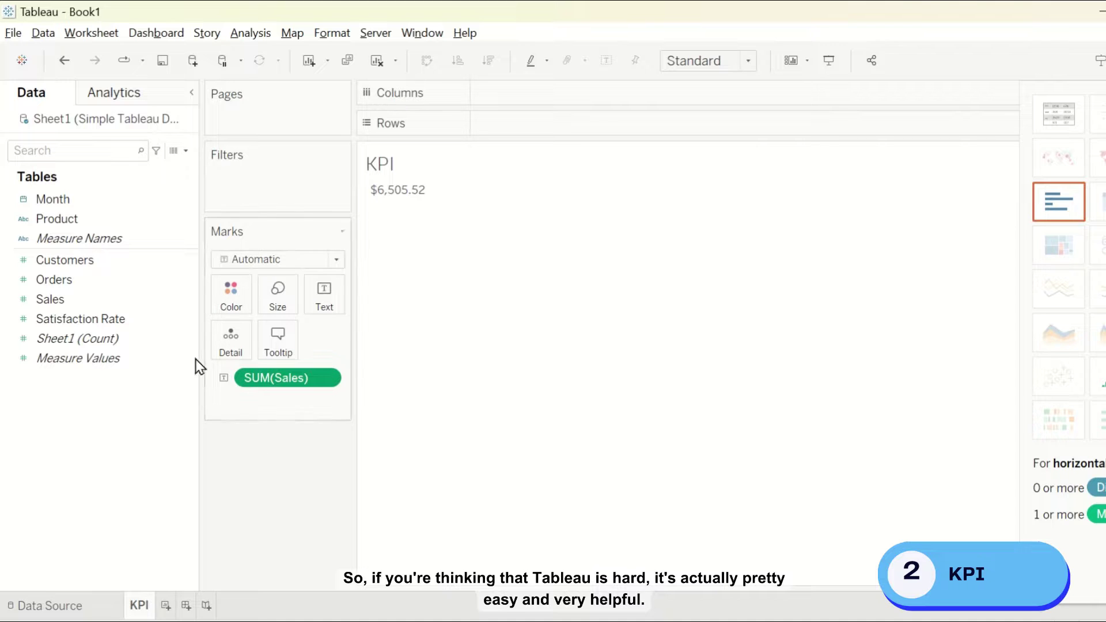
- Add Customers below Sales, then add Satisfaction Rate to the KPI table
left_click(123, 266)
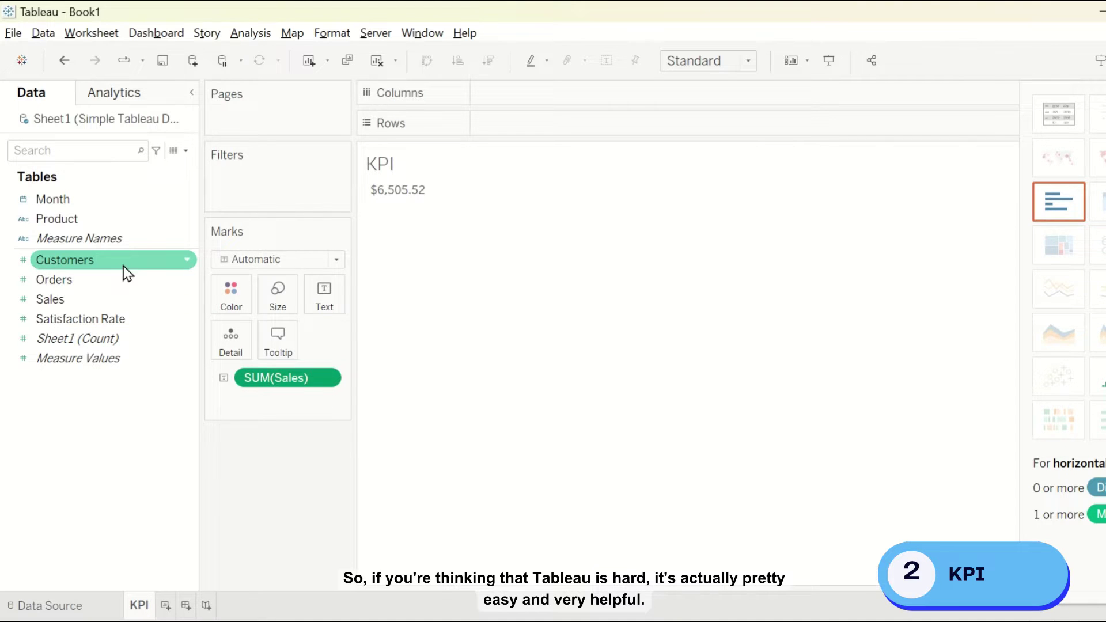
double_click(117, 258)
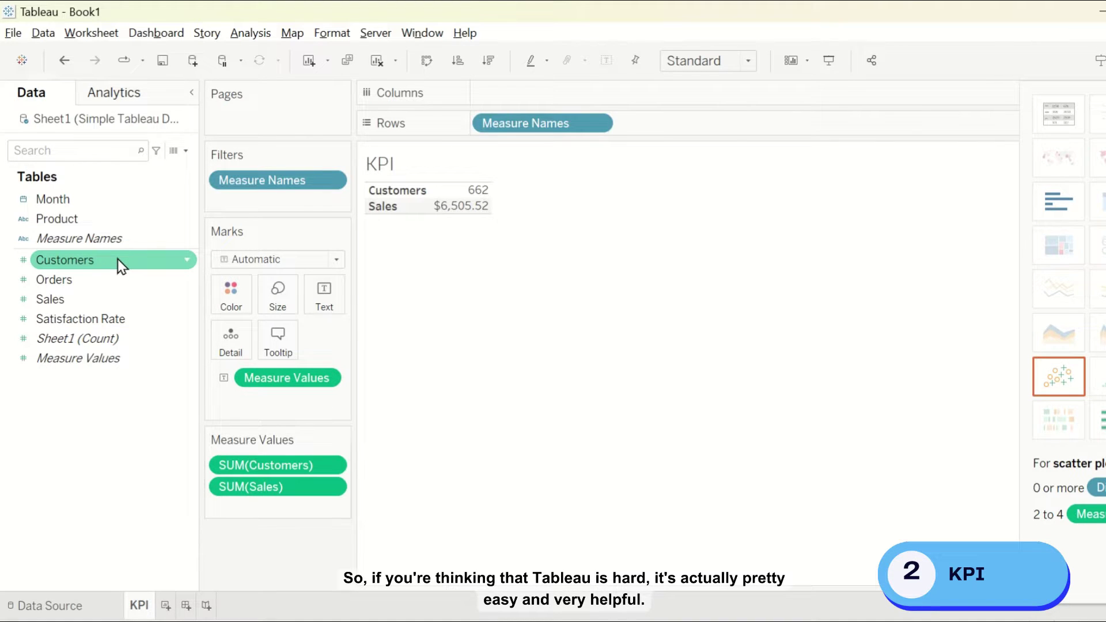
left_click_drag(280, 465, 317, 498)
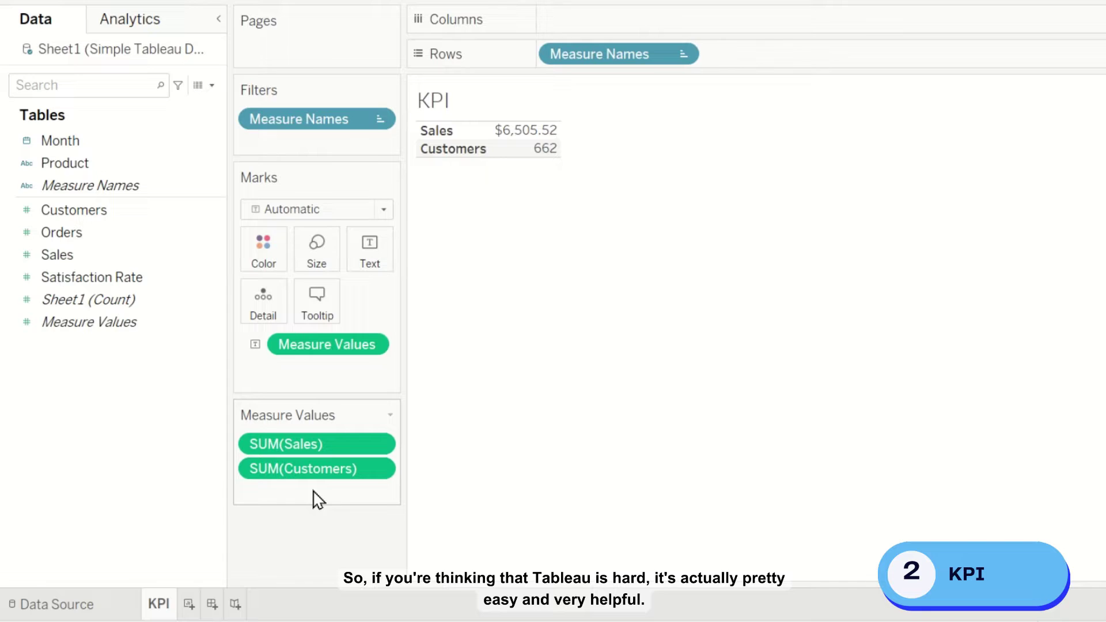
left_click(132, 282)
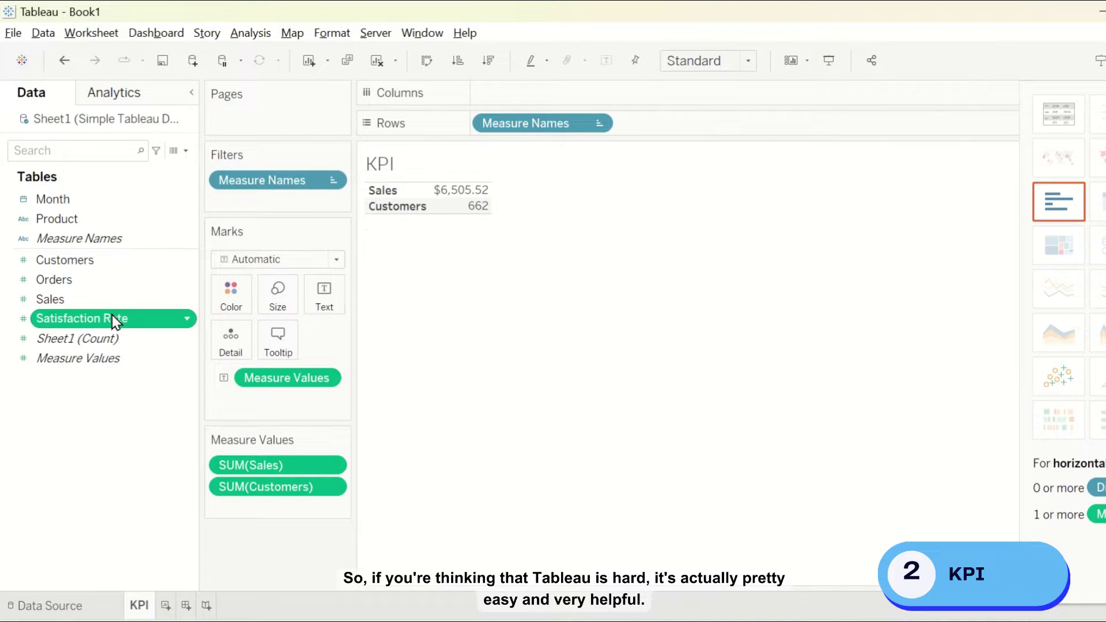
double_click(115, 319)
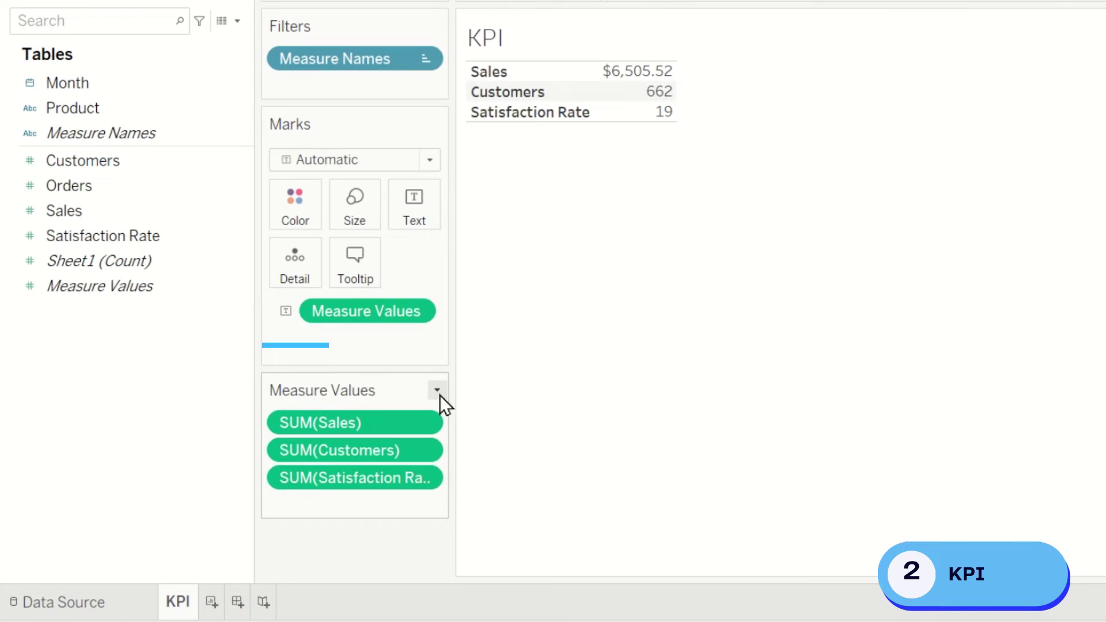
- Change Satisfaction Rate to an average and format it as a percentage (94.76%)
left_click(419, 479)
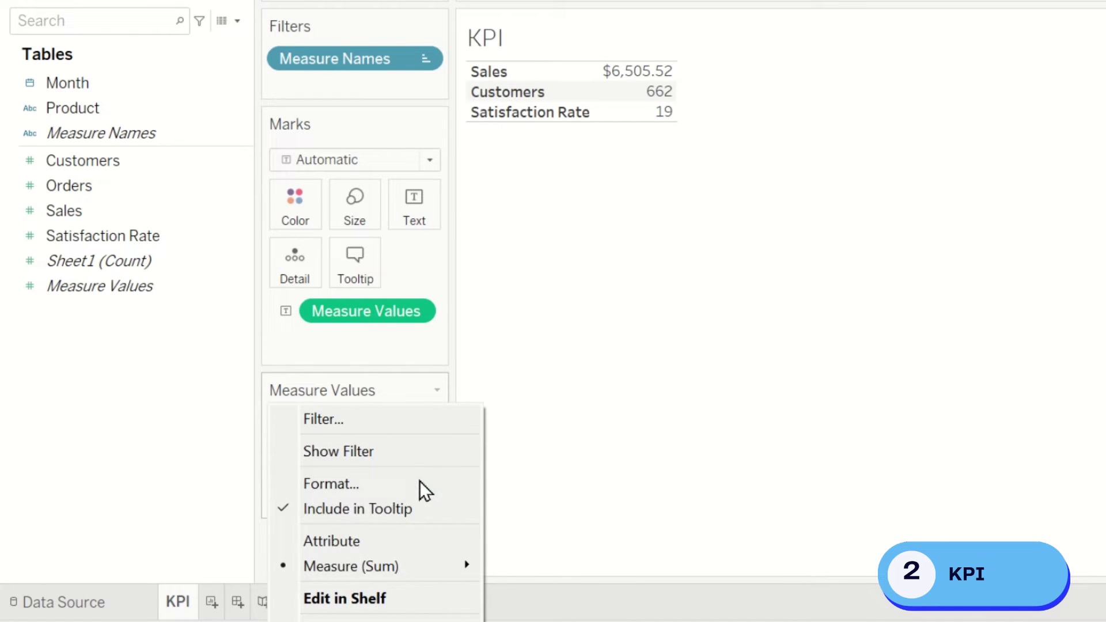
mouse_move(458, 568)
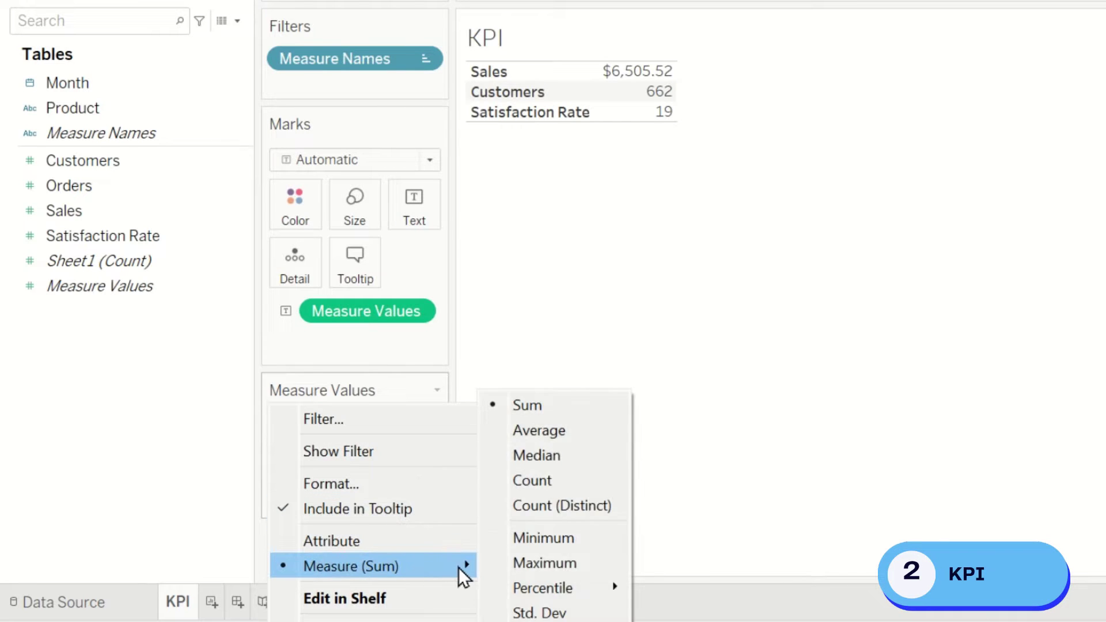
left_click(526, 435)
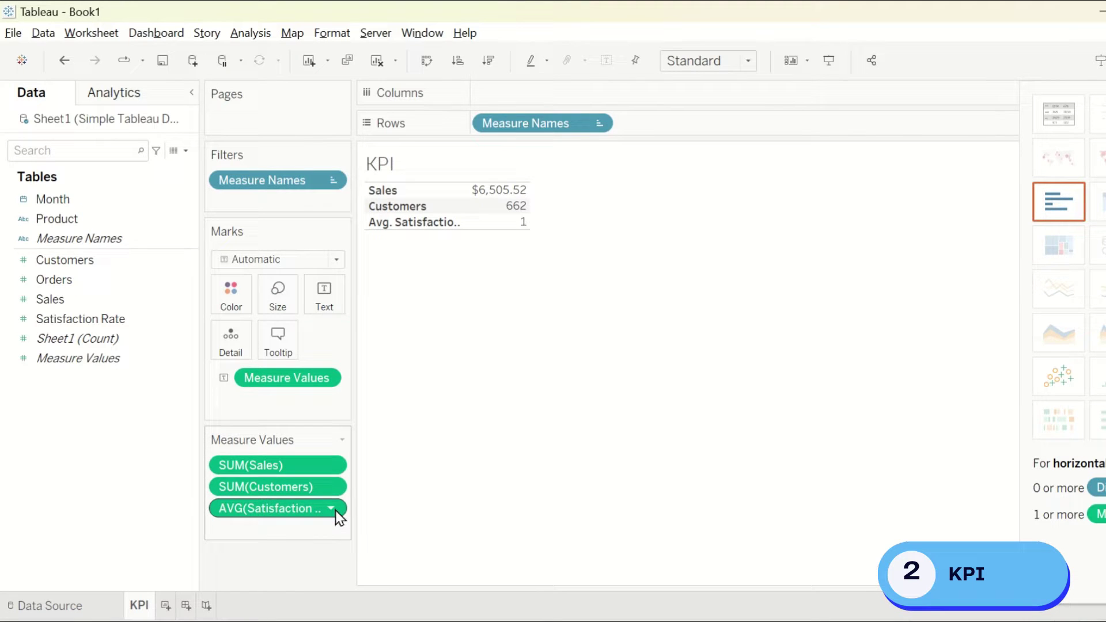
left_click(334, 511)
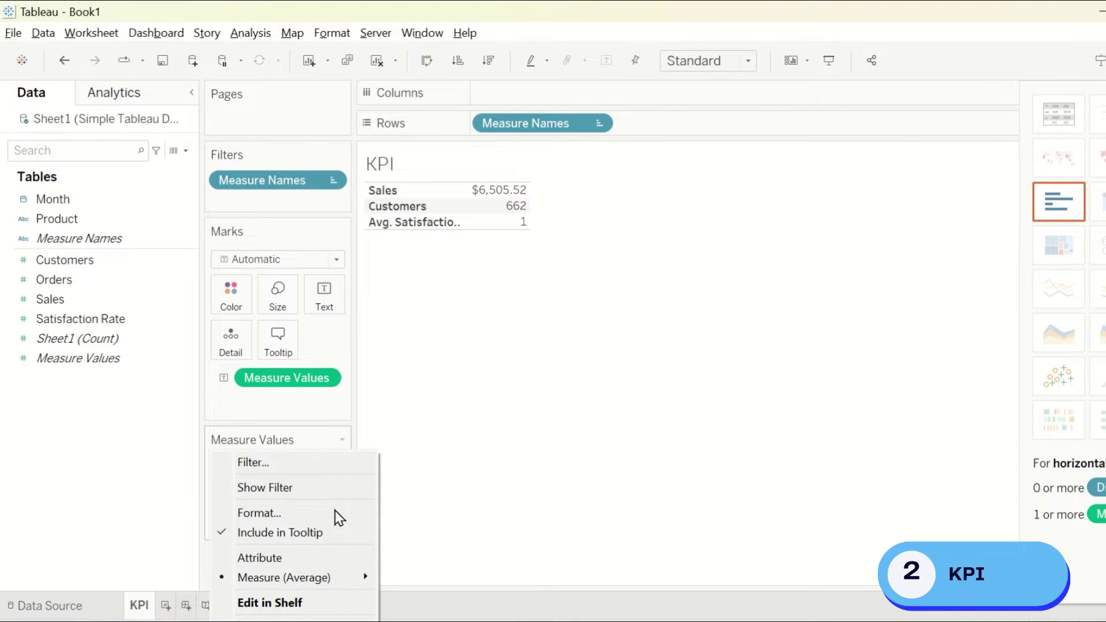
left_click(305, 519)
left_click(189, 216)
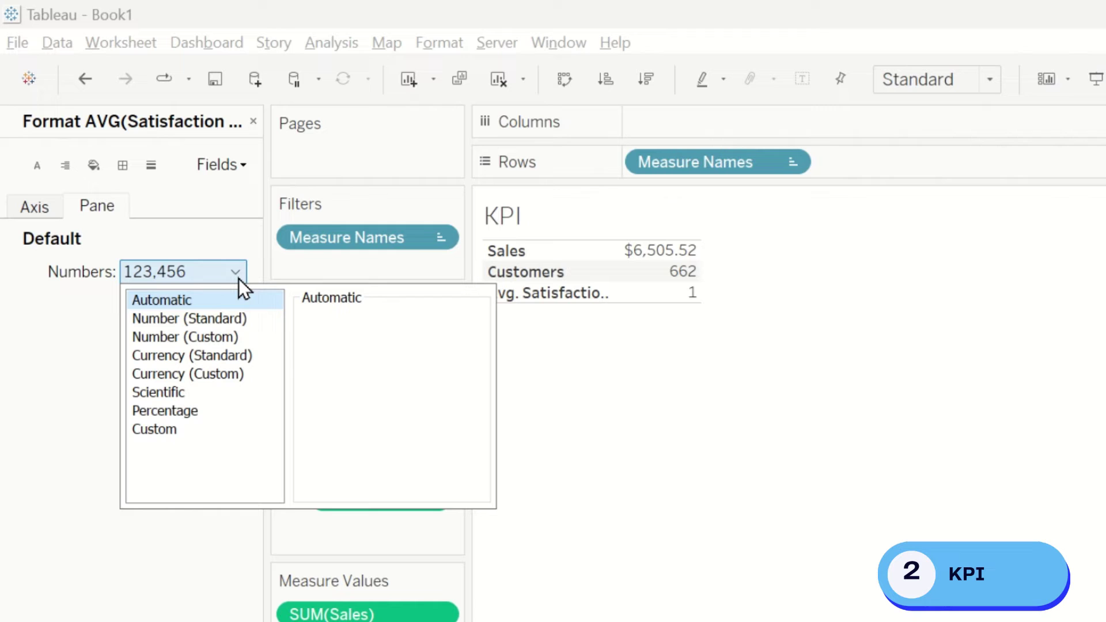
left_click(198, 411)
- Lay the three KPI values side by side and fit them to Entire View
left_click_drag(712, 155, 730, 121)
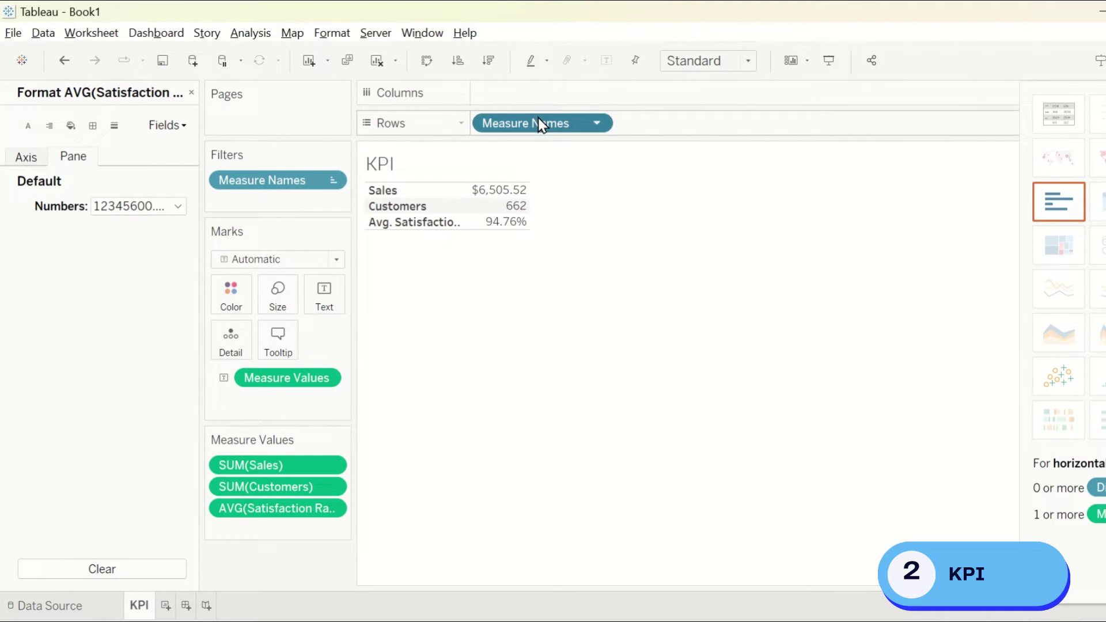
left_click_drag(553, 96, 555, 102)
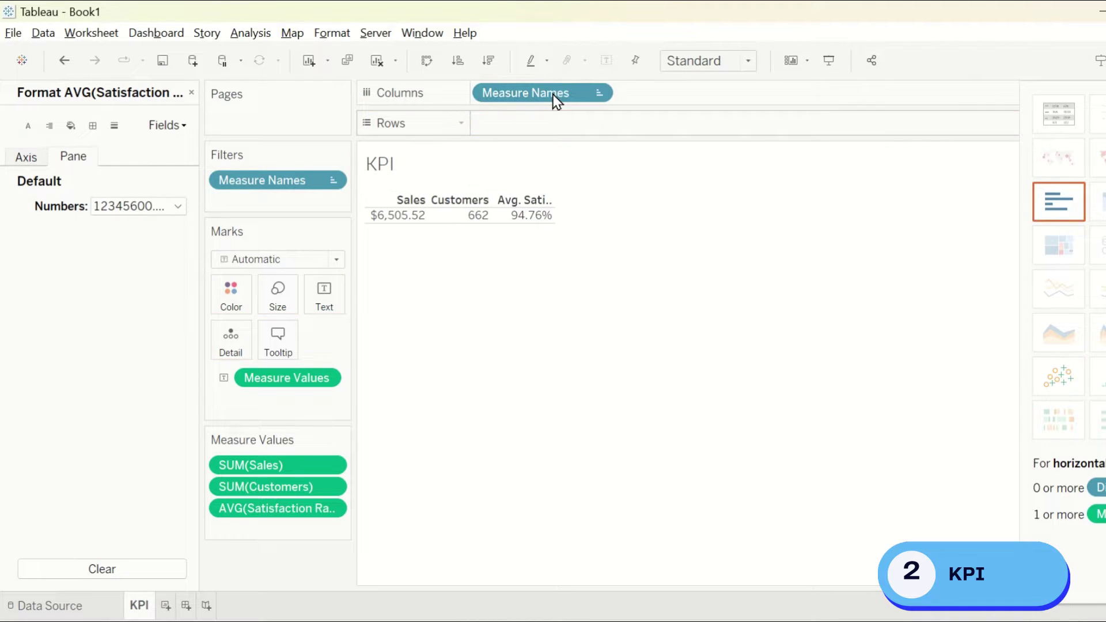
left_click(747, 64)
left_click(719, 131)
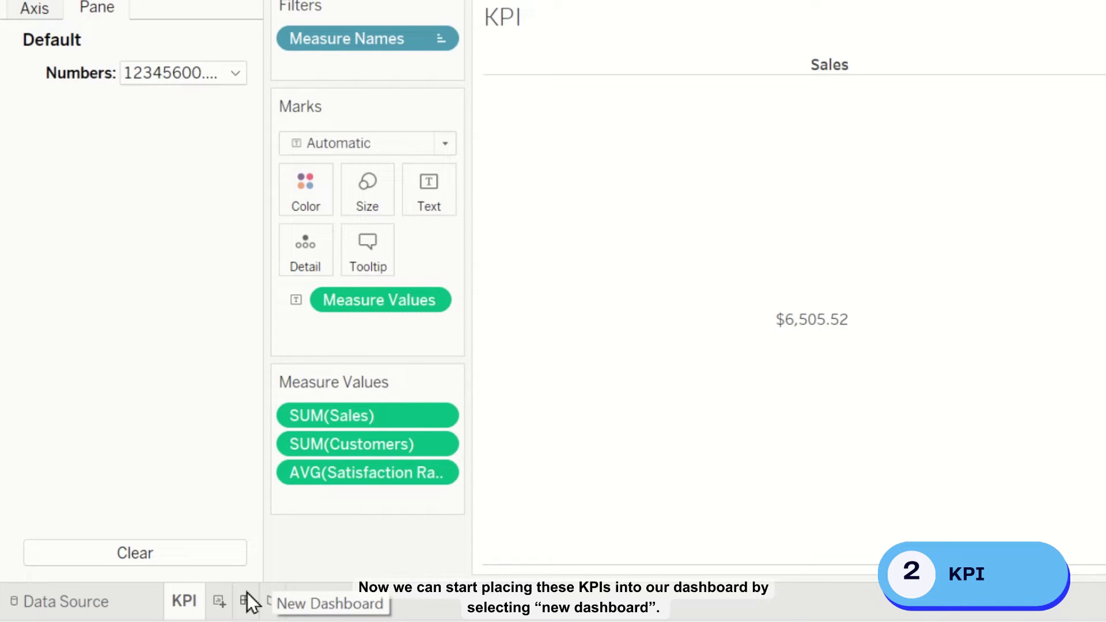
- Create a new dashboard named Tableau Dashboard
left_click(246, 599)
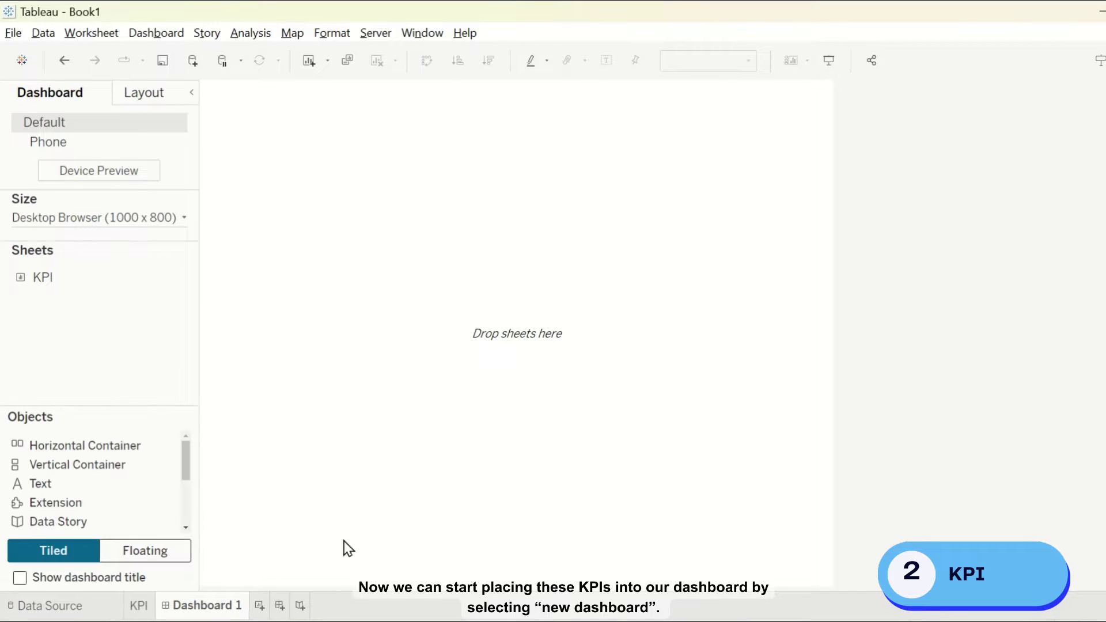
left_click(219, 605)
type("Tableau Dashboard")
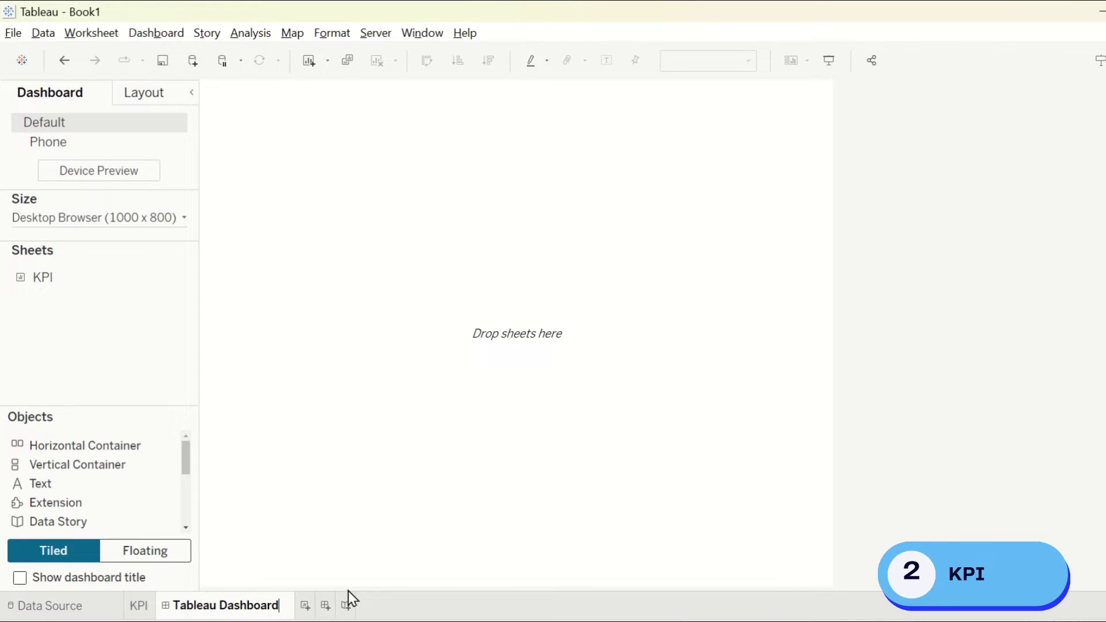
key("Return")
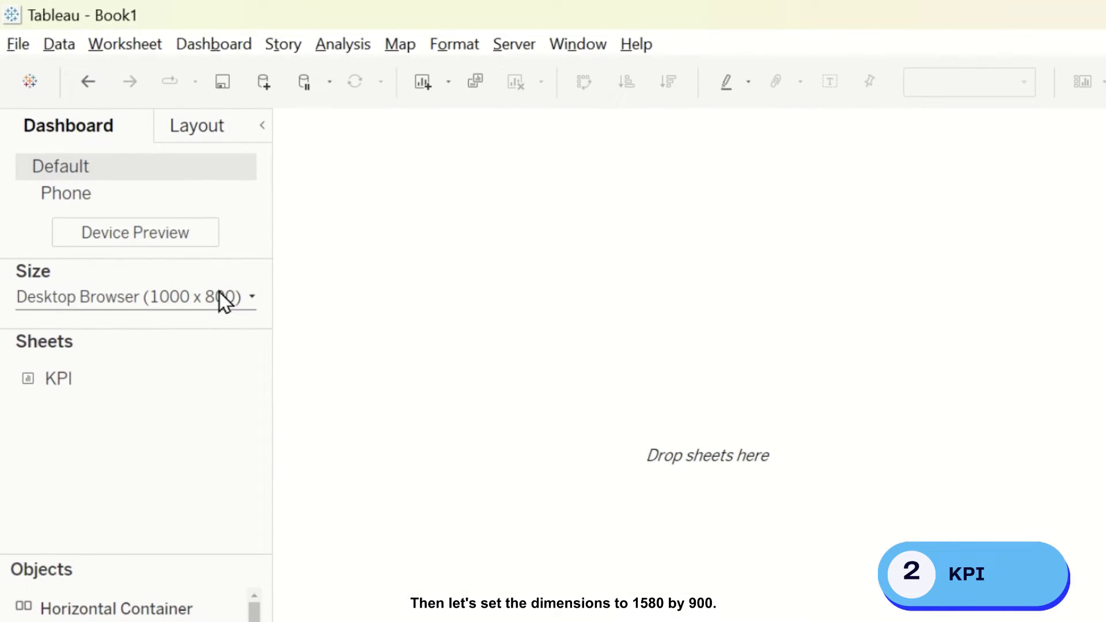
- Set the dashboard size to 1580 x 900
left_click(165, 221)
double_click(79, 437)
type("1580")
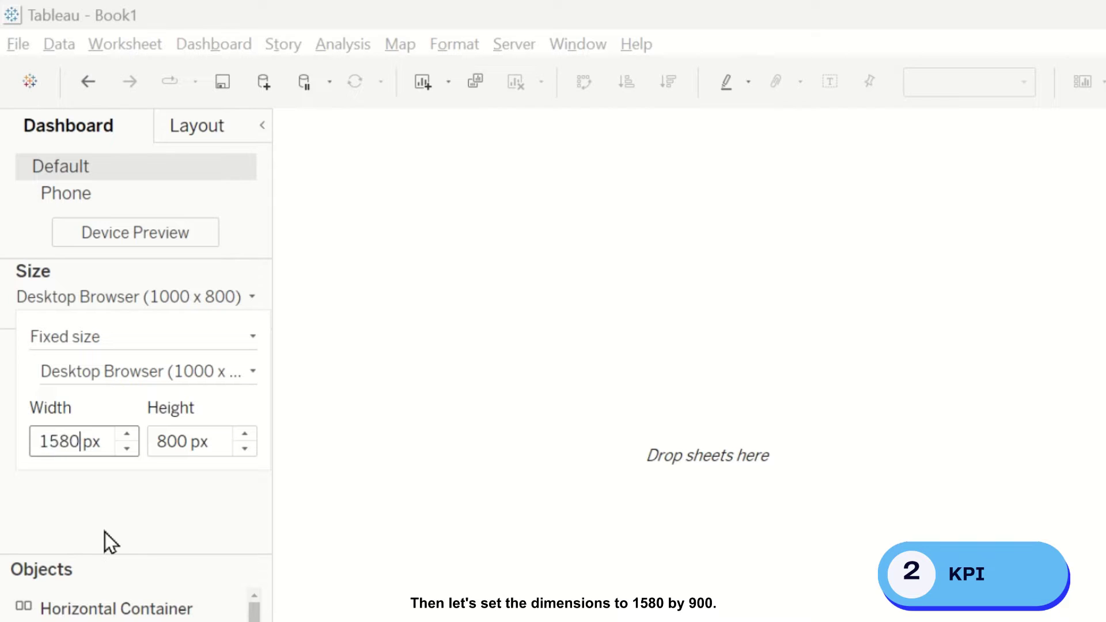
left_click(161, 441)
key("Delete")
type("9")
key("Return")
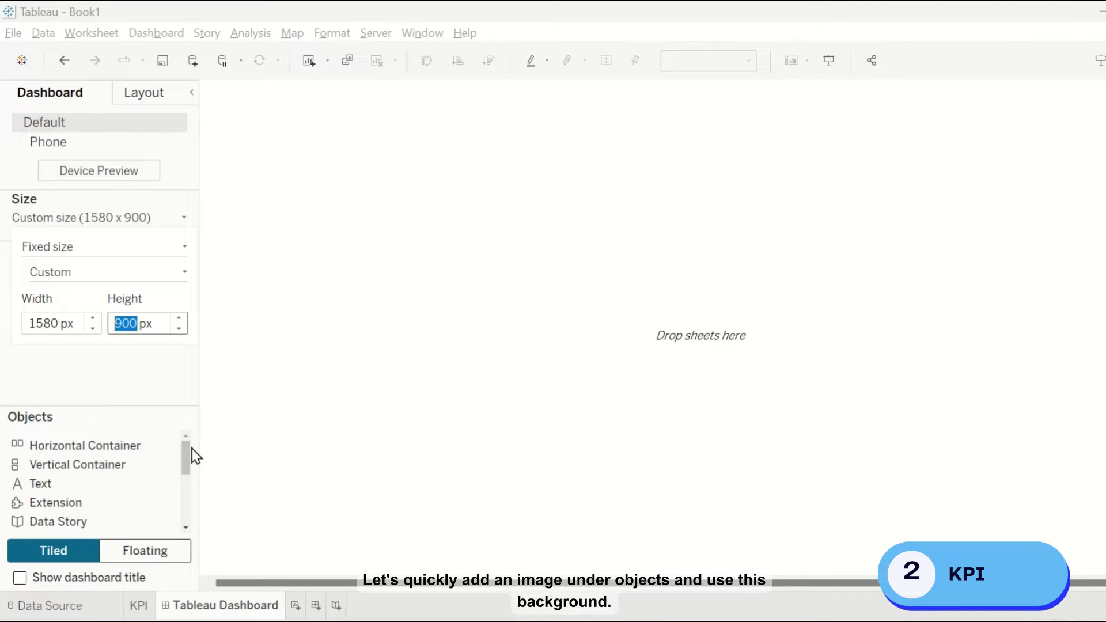
- Add an image object showing the Background 1580 x 900 file
left_click_drag(188, 455, 187, 484)
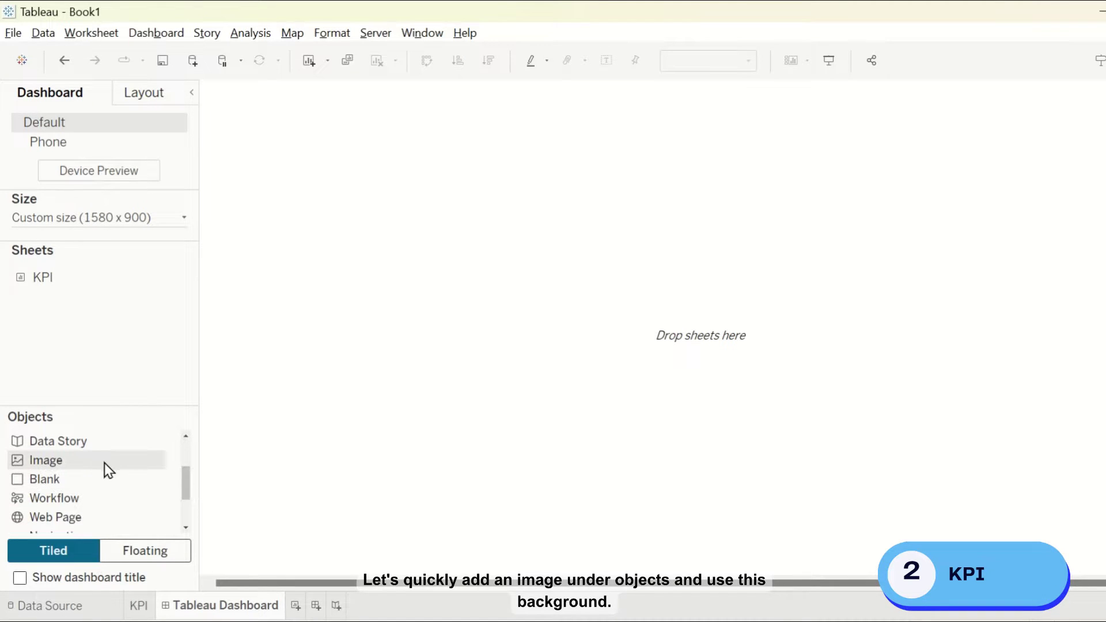
left_click(81, 461)
double_click(82, 461)
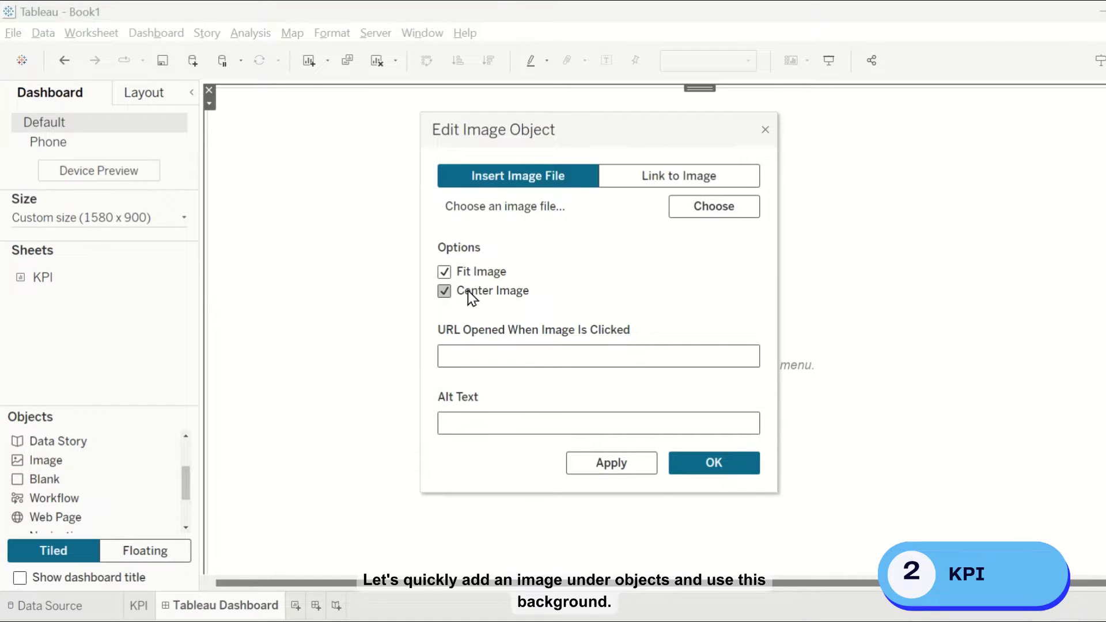
left_click(749, 209)
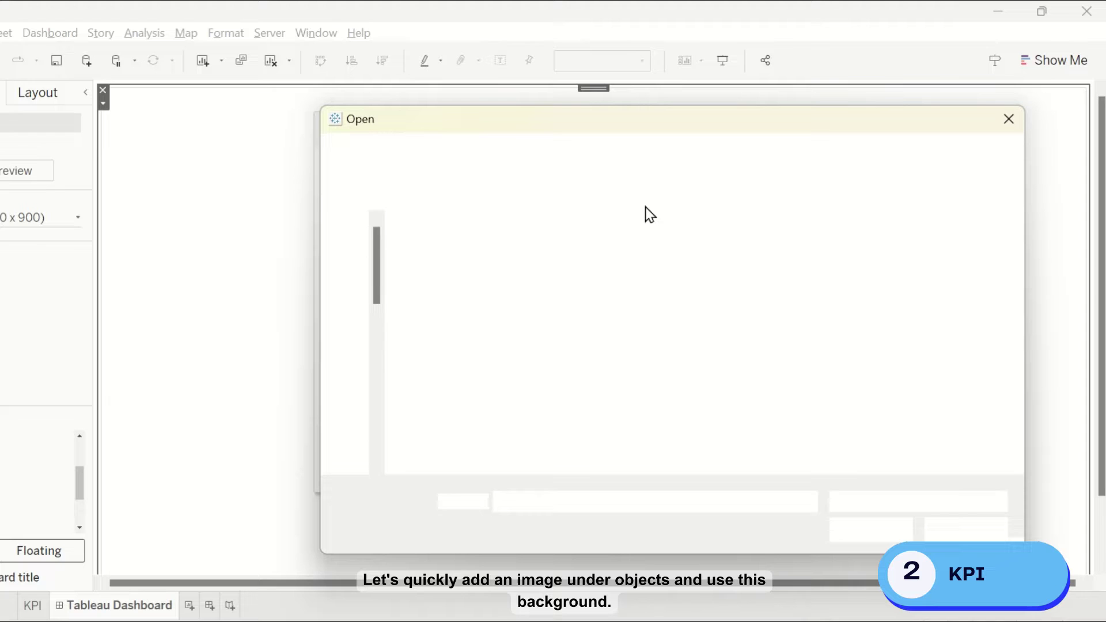
left_click(474, 277)
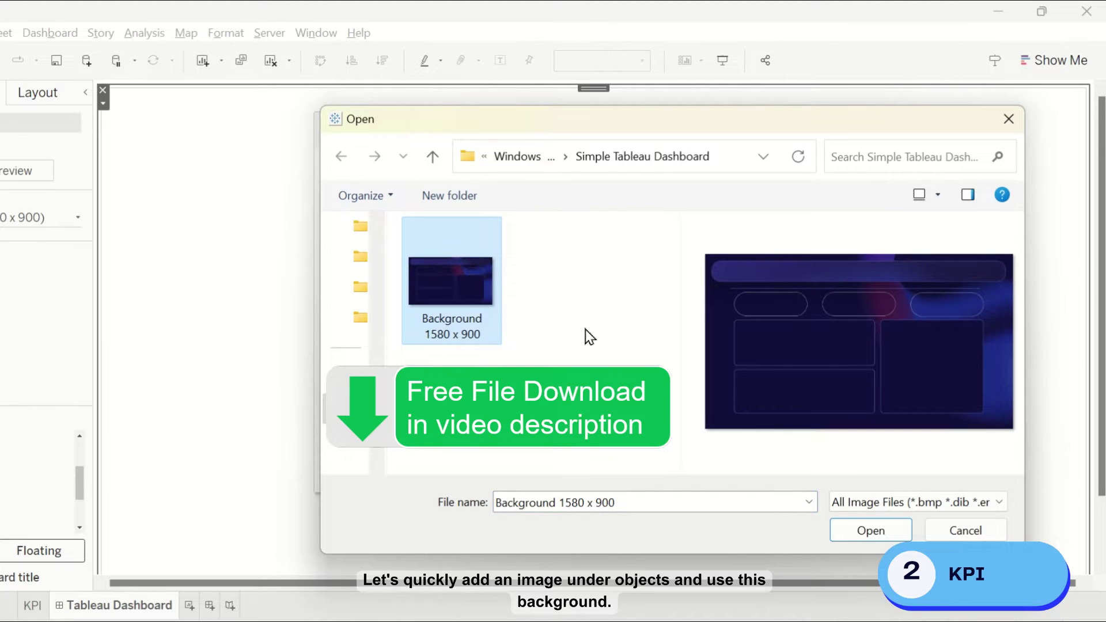
left_click(867, 531)
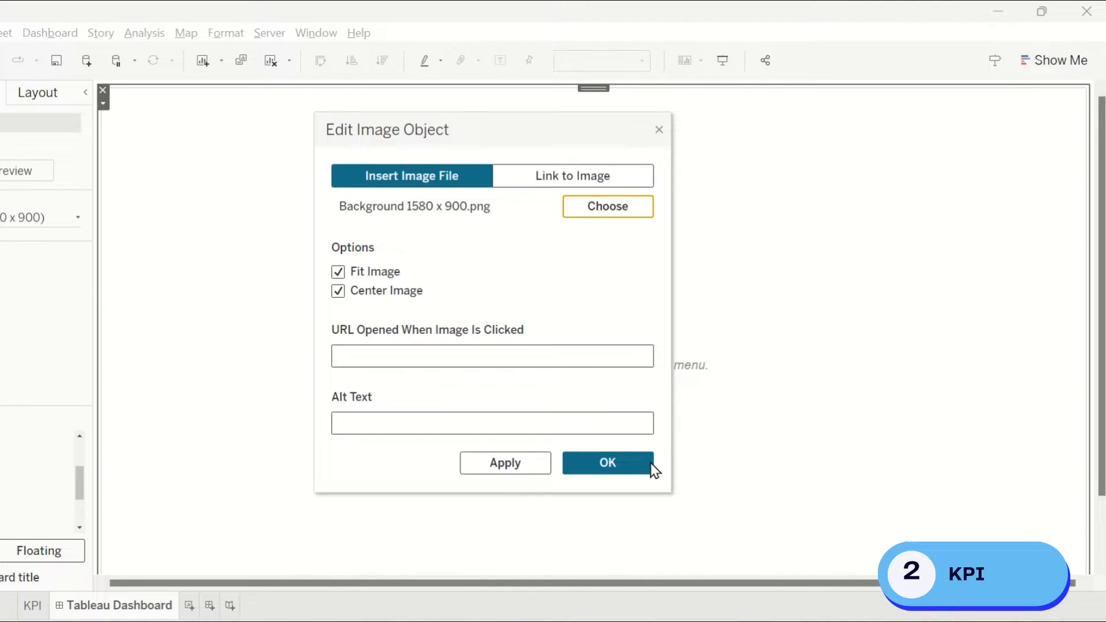
left_click(645, 467)
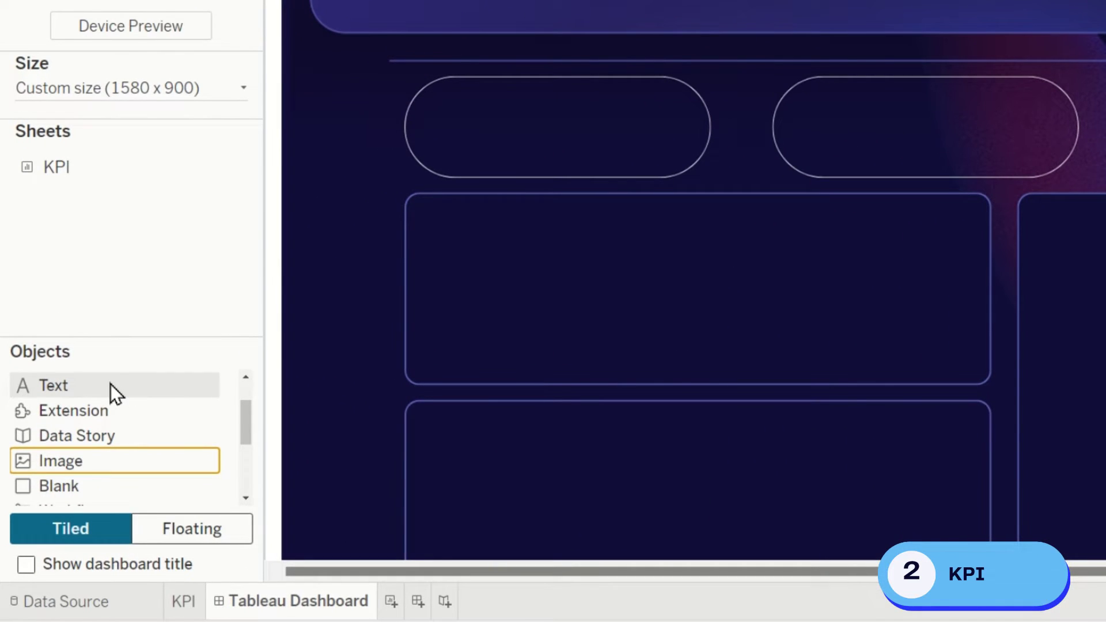
- Add a 'Tableau Dashboard' text title in Tableau Bold, 26 pt, white, centred
double_click(71, 400)
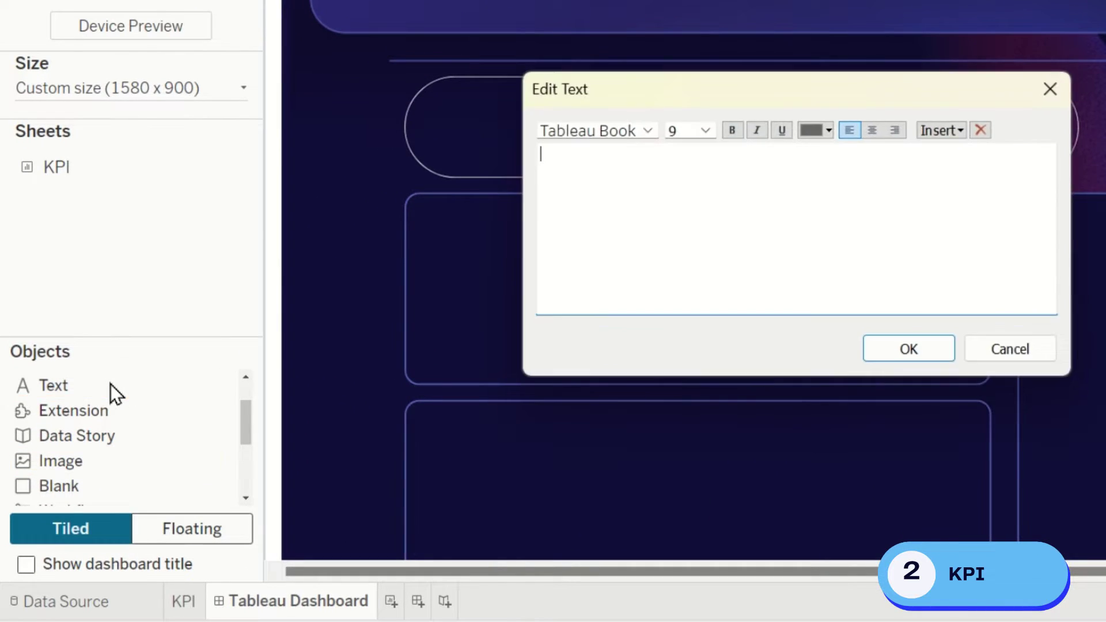
type("Tableau Dashboard")
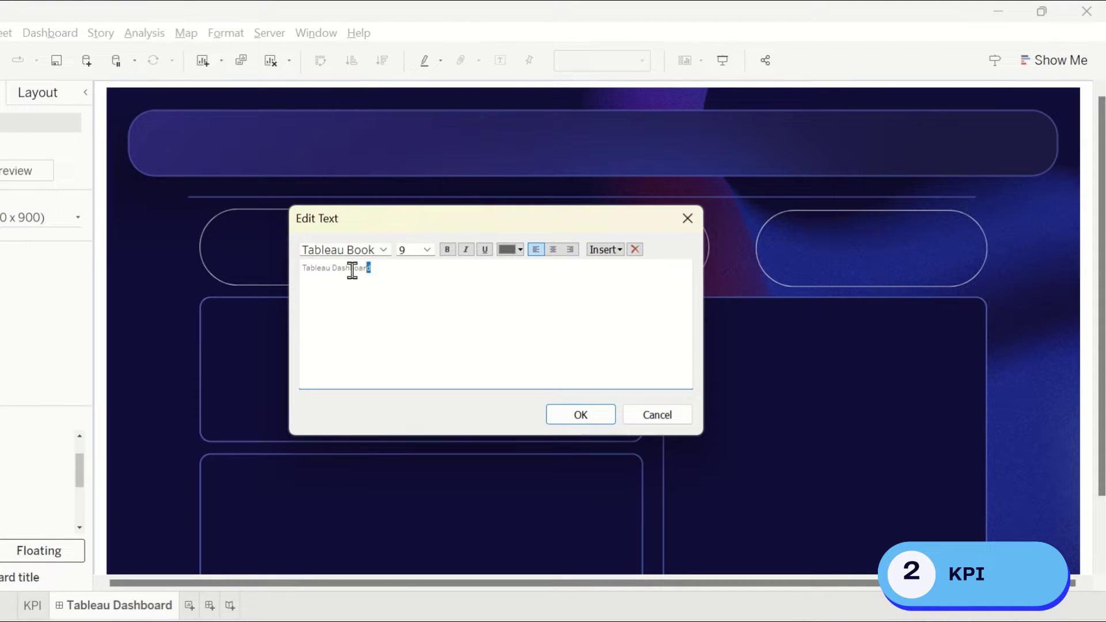
left_click(382, 249)
left_click(374, 262)
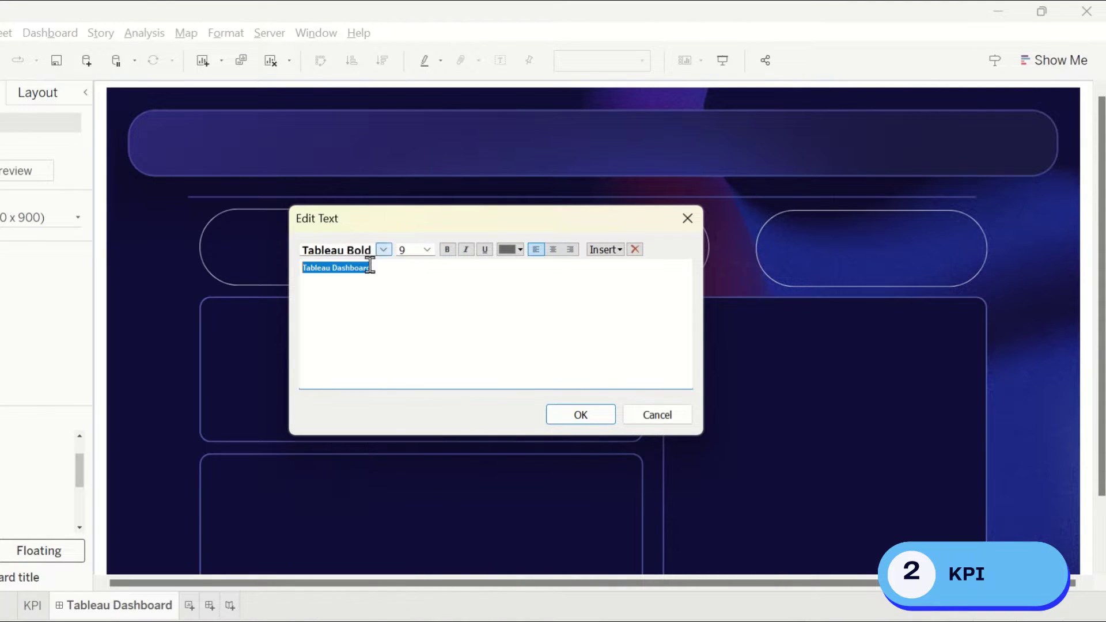
left_click(422, 245)
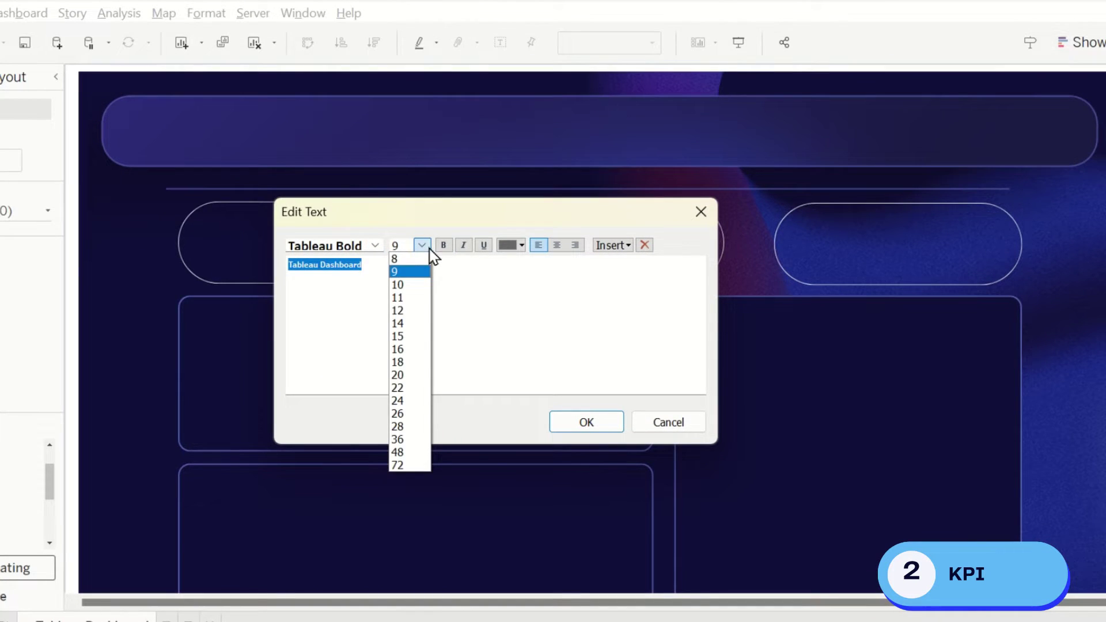
left_click(409, 413)
left_click(521, 245)
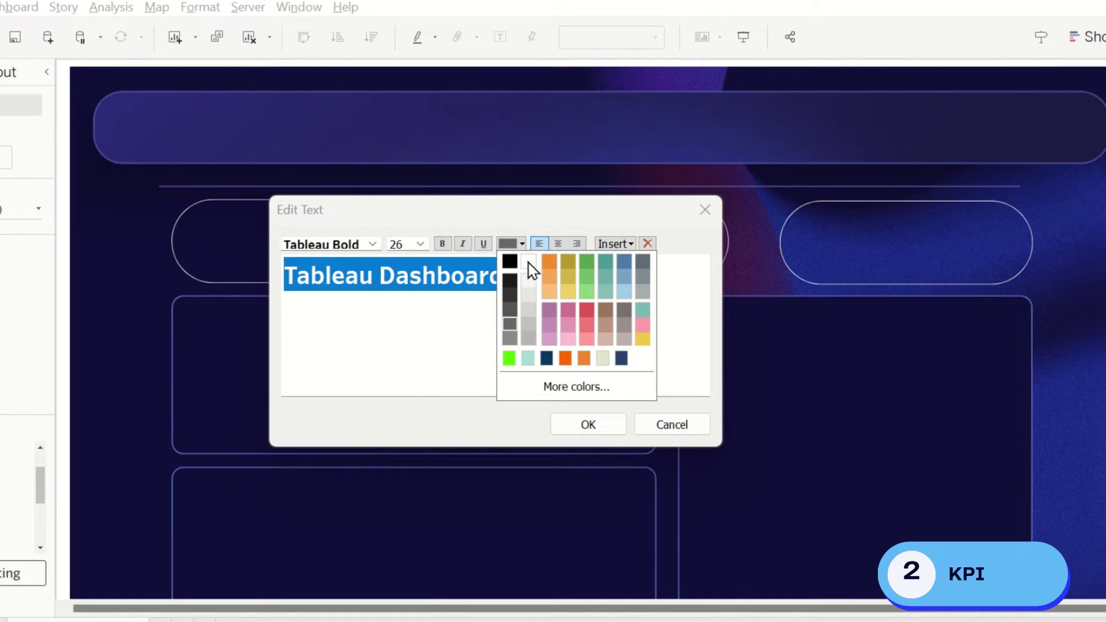
left_click(528, 262)
left_click(556, 244)
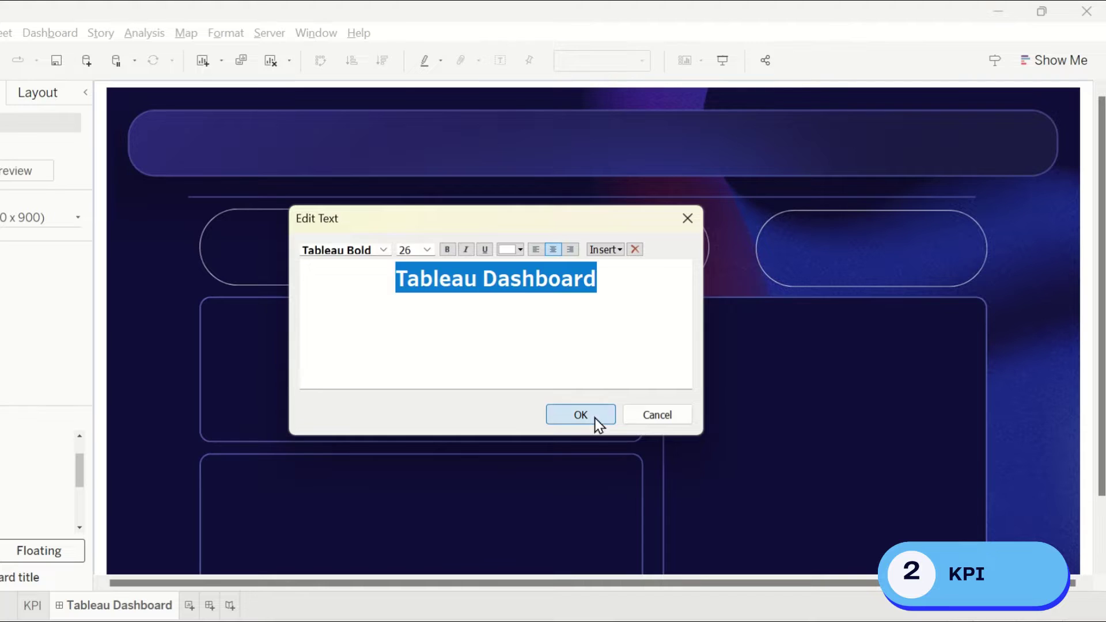
left_click(580, 415)
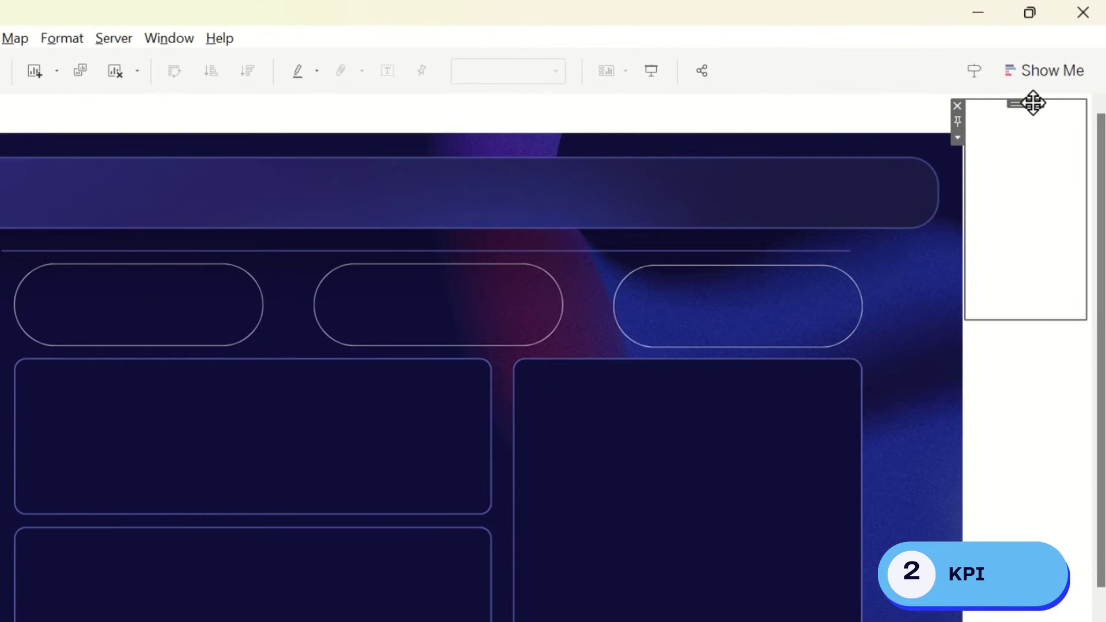
- Move the title into the banner and add the KPI sheet below as one untitled row
left_click_drag(1041, 88, 444, 153, "shift")
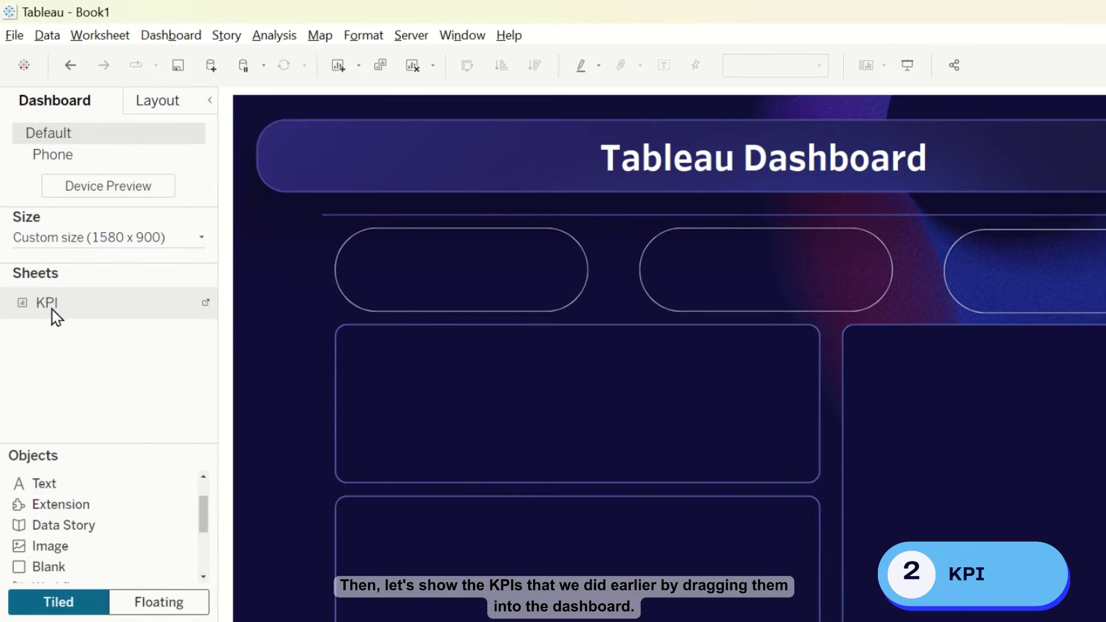
left_click_drag(56, 316, 309, 198, "shift")
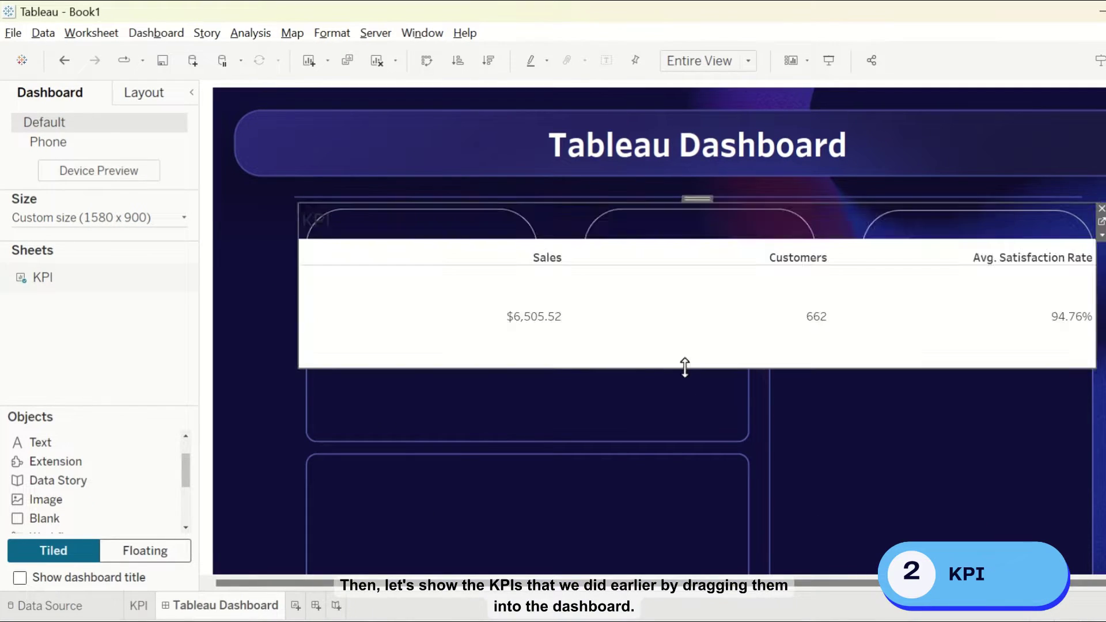
left_click_drag(685, 367, 634, 287)
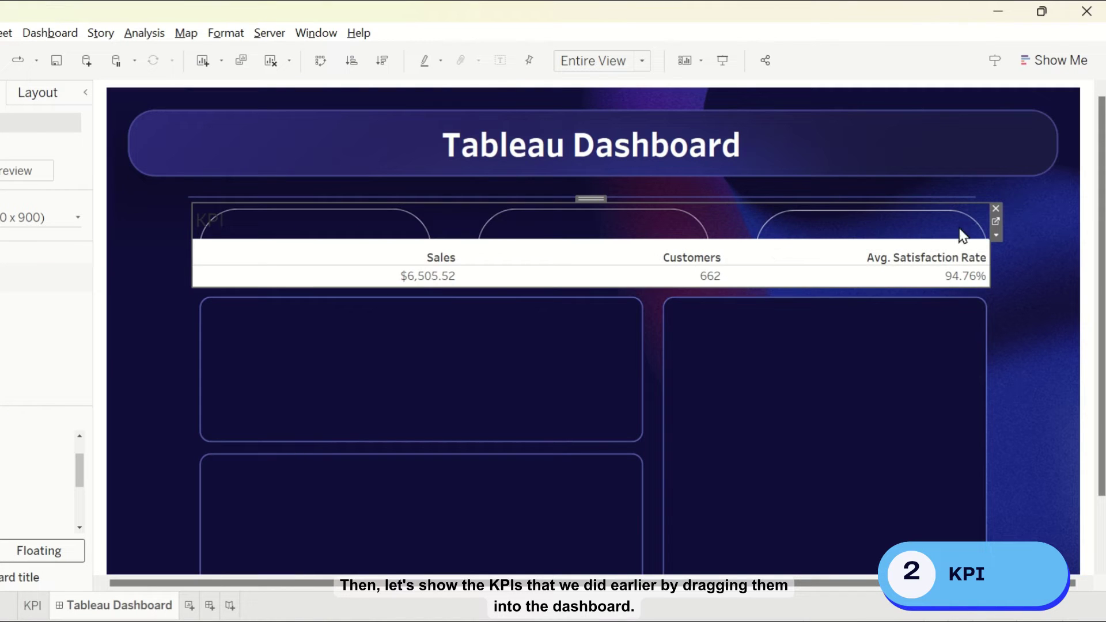
left_click(996, 235)
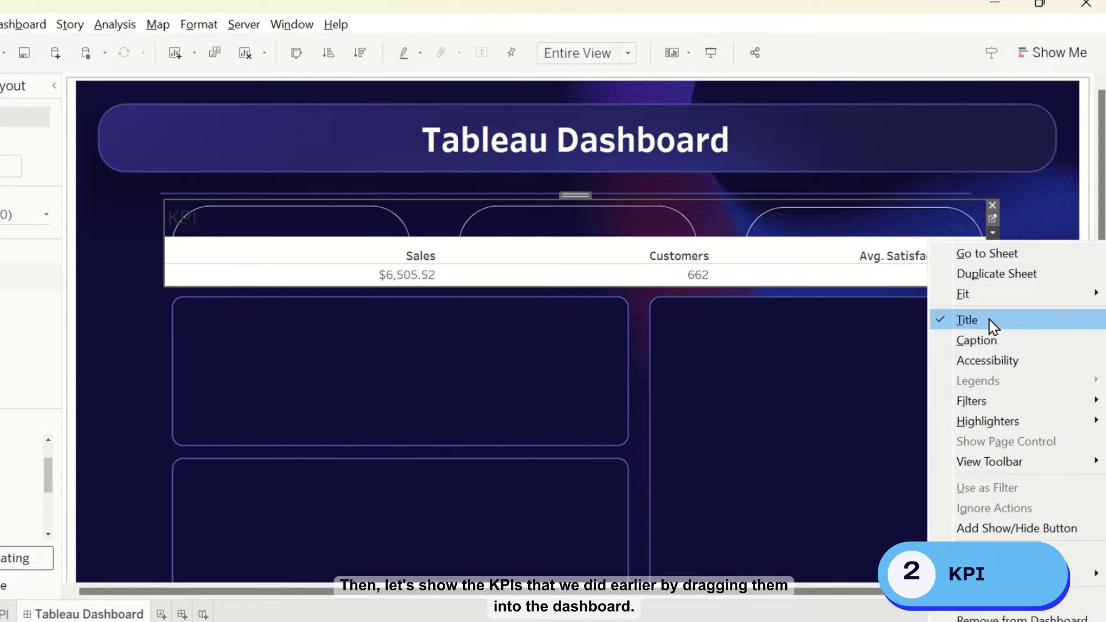
left_click(989, 320)
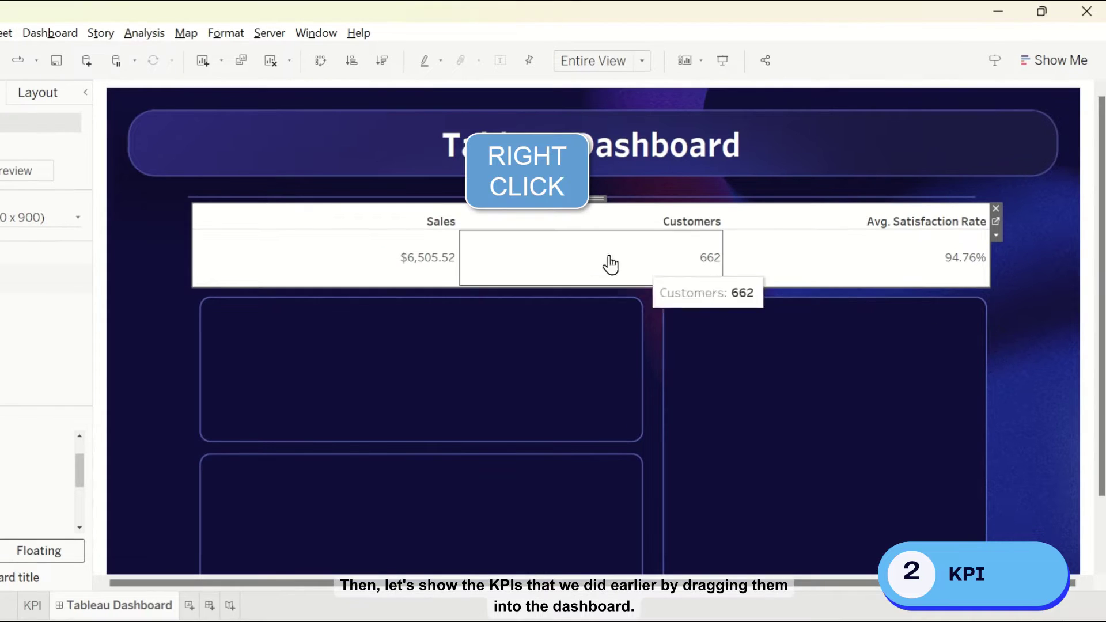
- Remove the background shading from the KPI worksheet
right_click(508, 223)
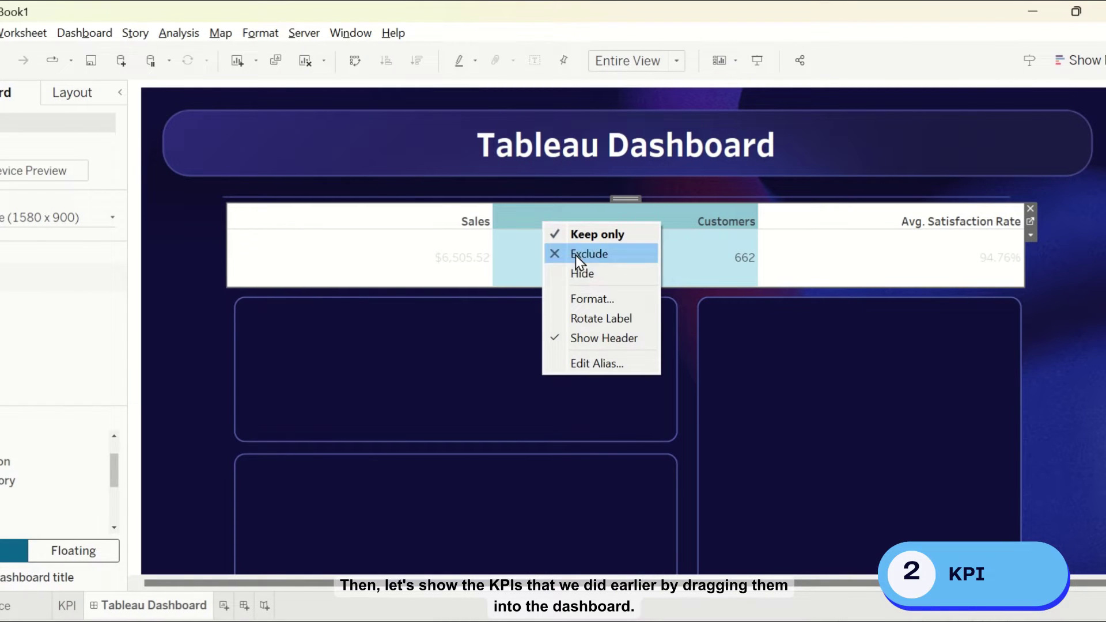
left_click(594, 299)
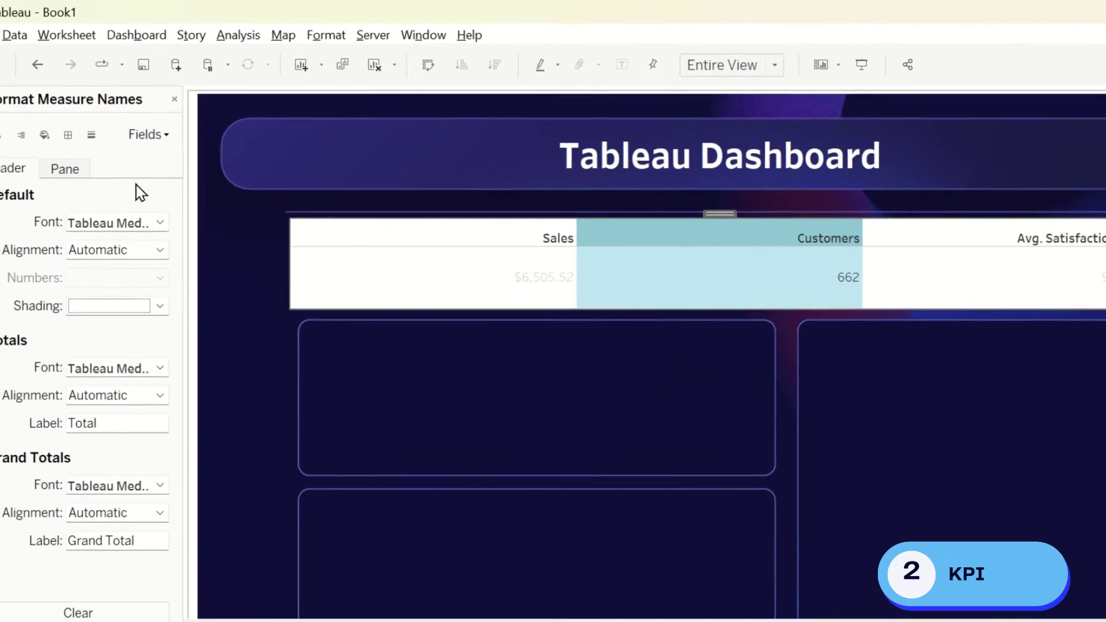
left_click(81, 142)
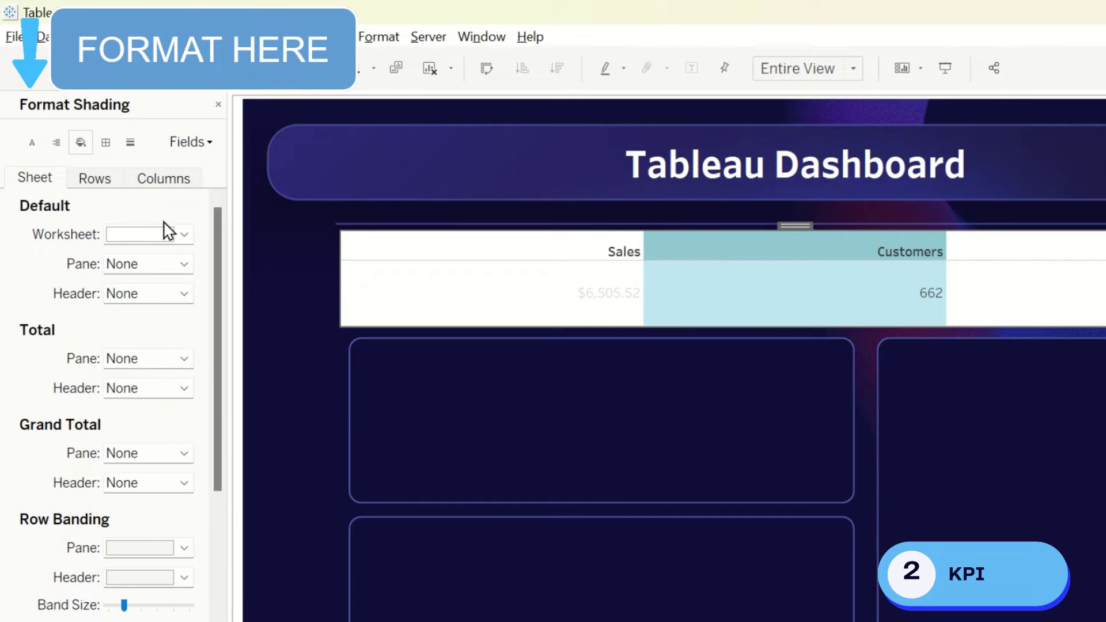
left_click(182, 239)
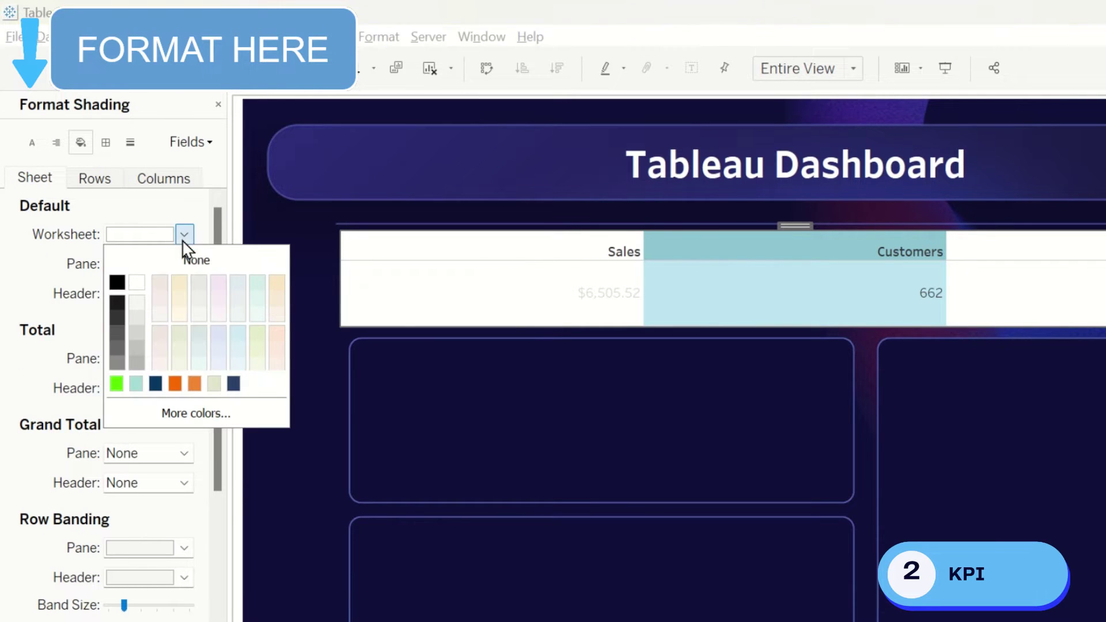
left_click(223, 260)
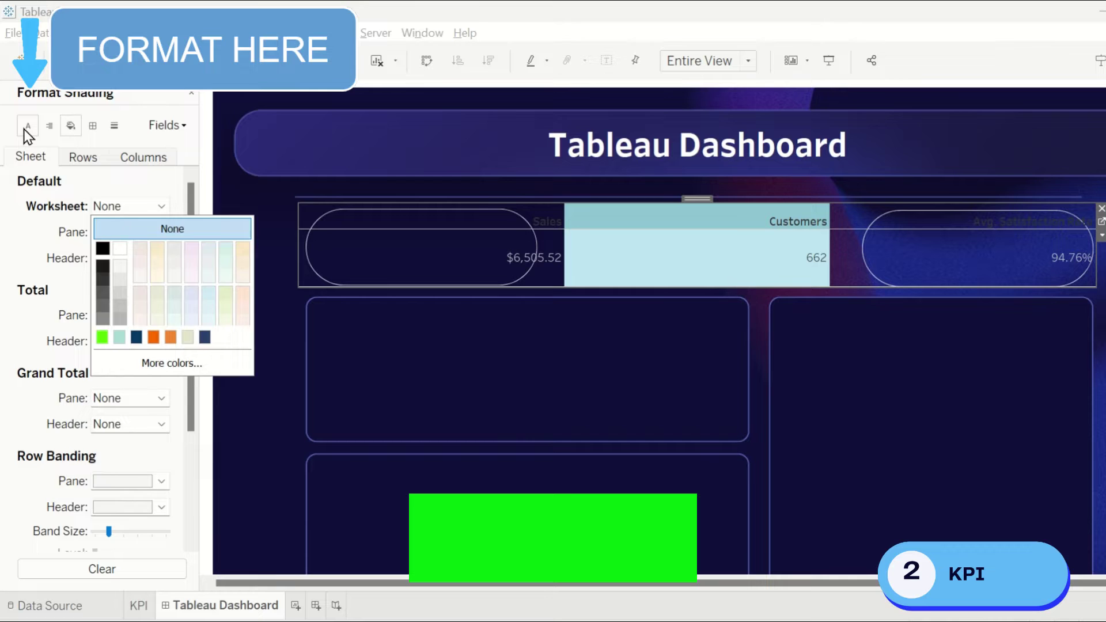
- Set the KPI values' pane font to Tableau Semibold, size 14
left_click(33, 143)
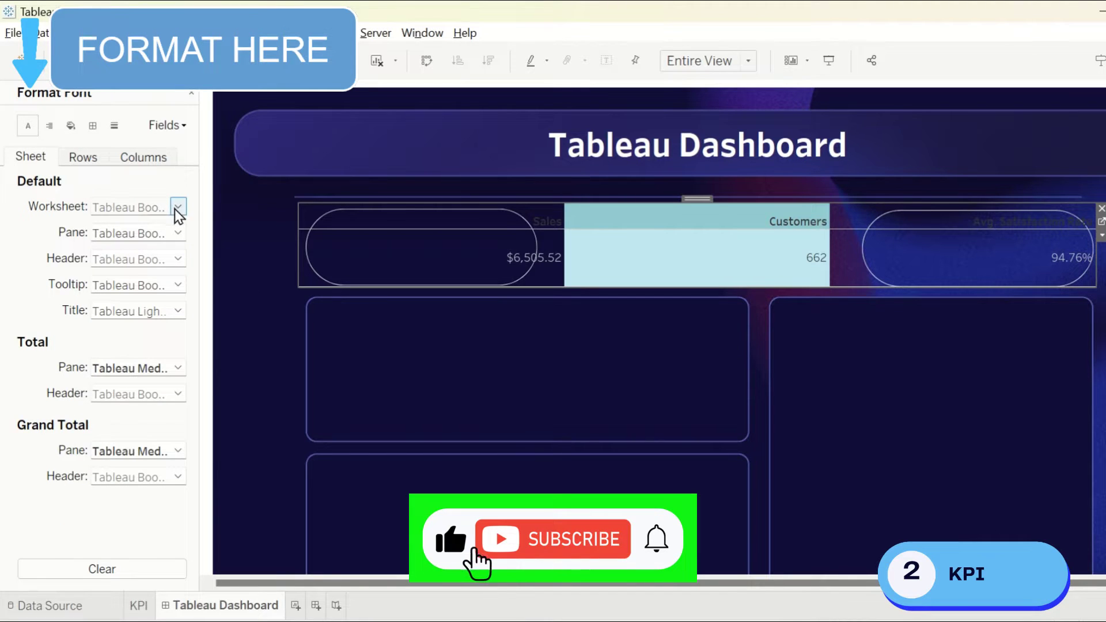
left_click(178, 208)
left_click(236, 247)
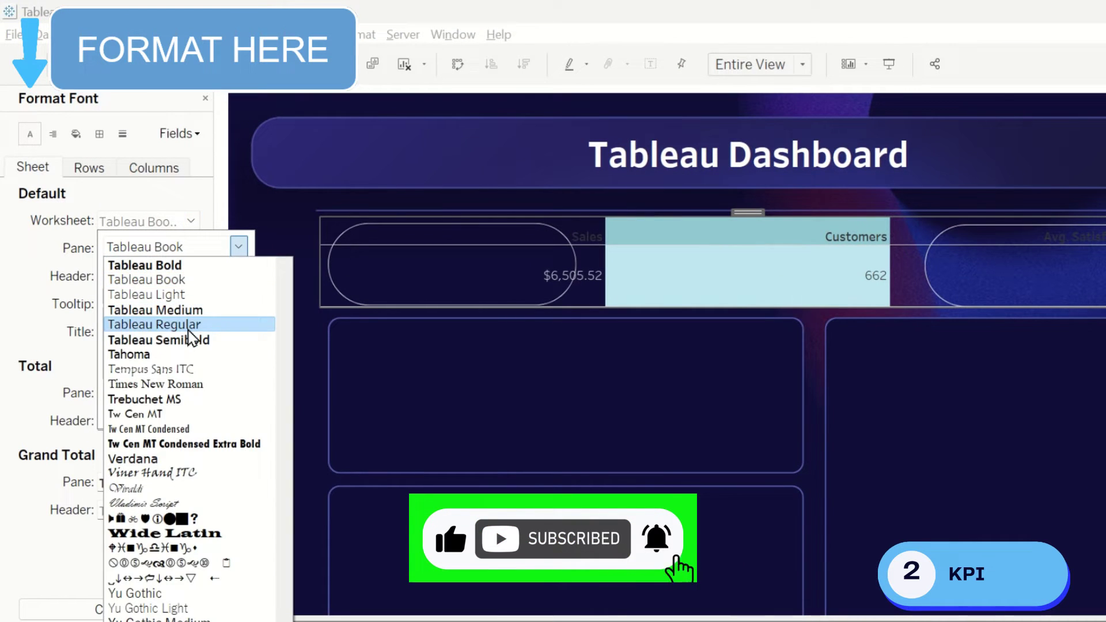
left_click(192, 340)
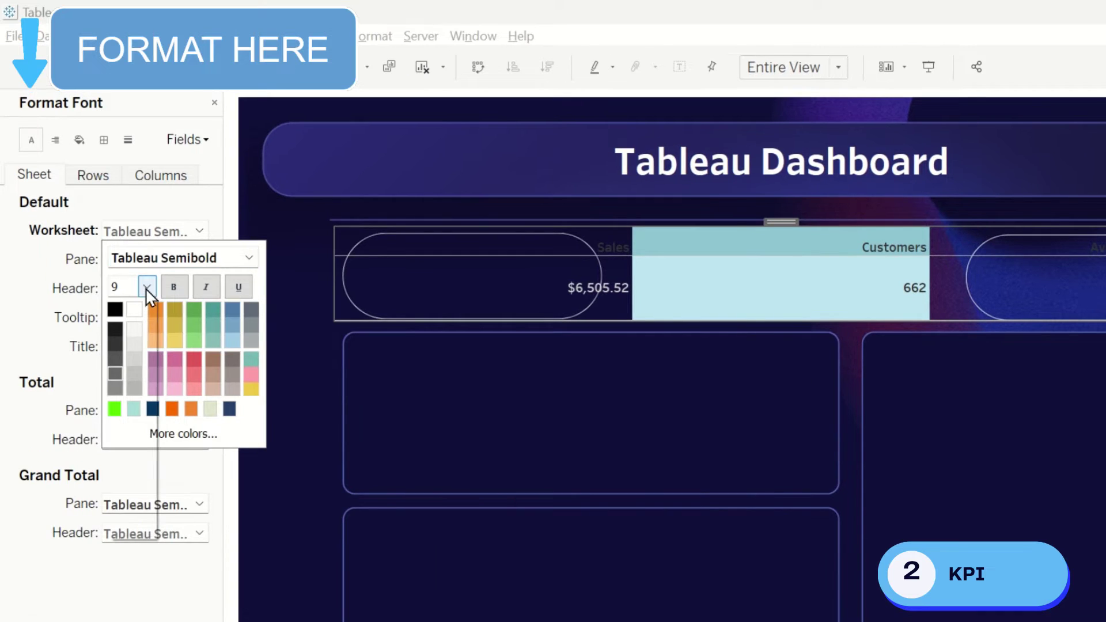
left_click(140, 274)
left_click(123, 373)
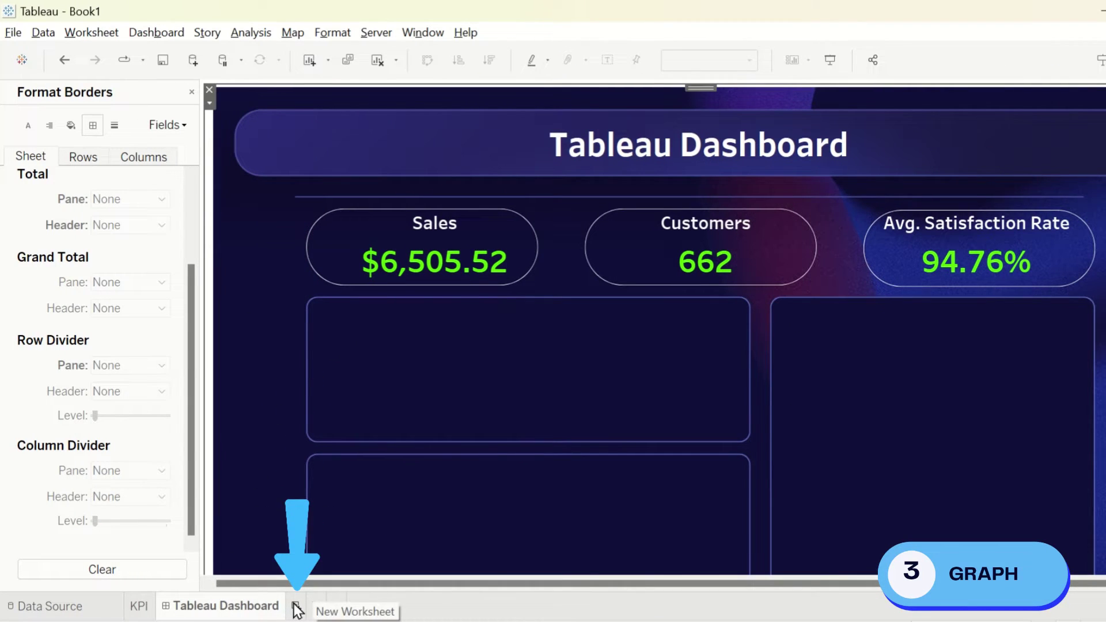
- Add a worksheet named Customers per Month, placed ahead of the dashboard tab
left_click(297, 609)
double_click(311, 606)
type("Cust")
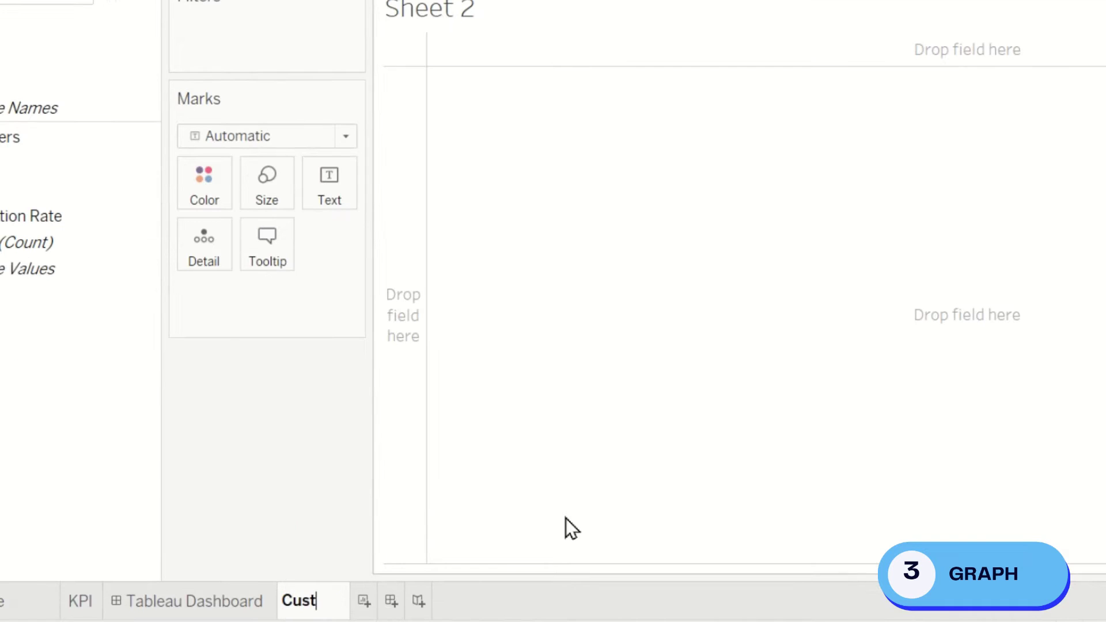
type("omers per Month")
key("Return")
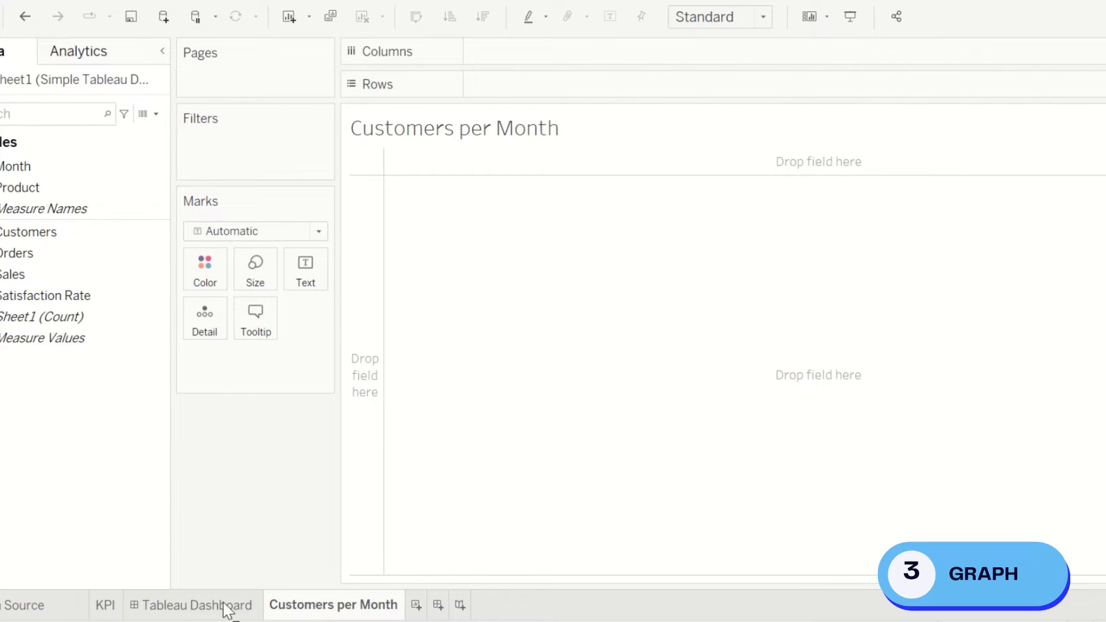
left_click_drag(227, 610, 144, 610)
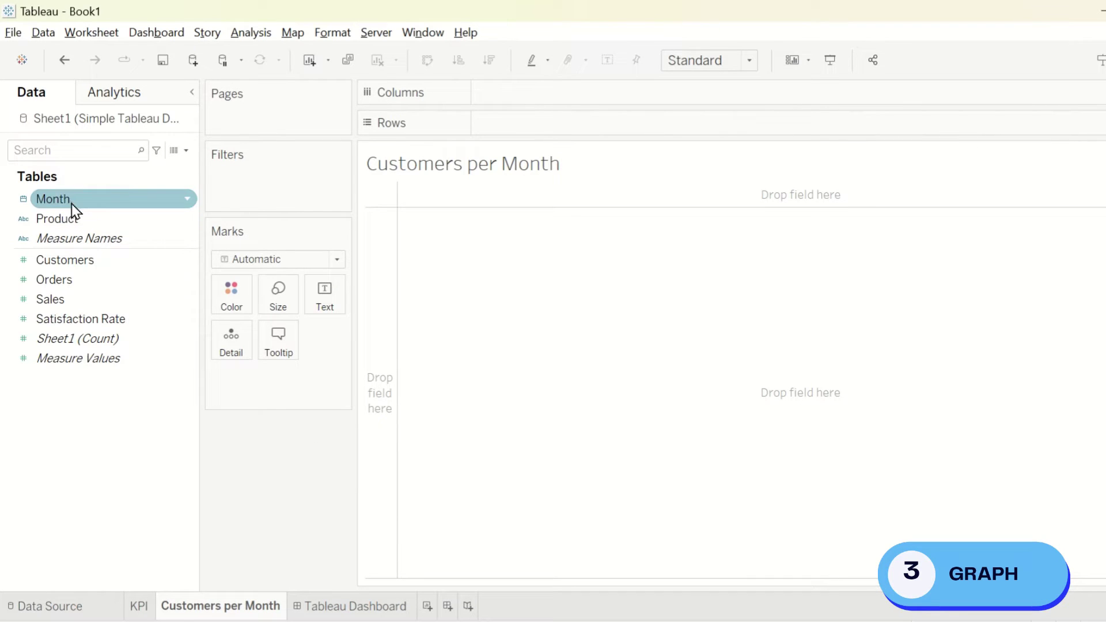
- Plot SUM(Customers) by month as a labelled line chart filling the Entire View
left_click_drag(29, 167, 594, 84)
left_click_drag(592, 122, 589, 123)
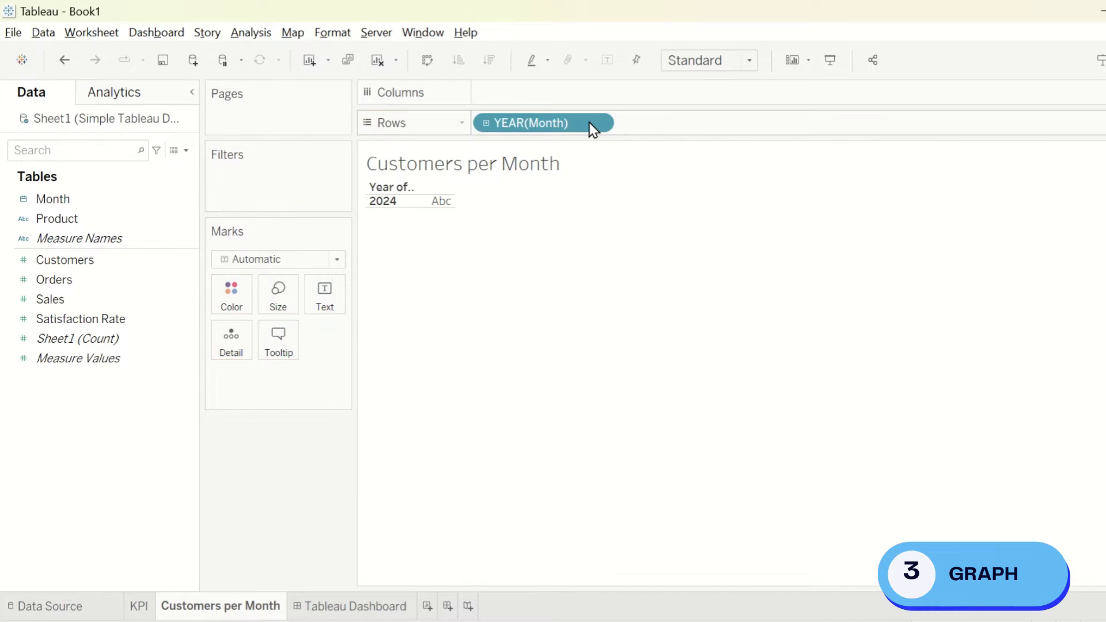
left_click(530, 163)
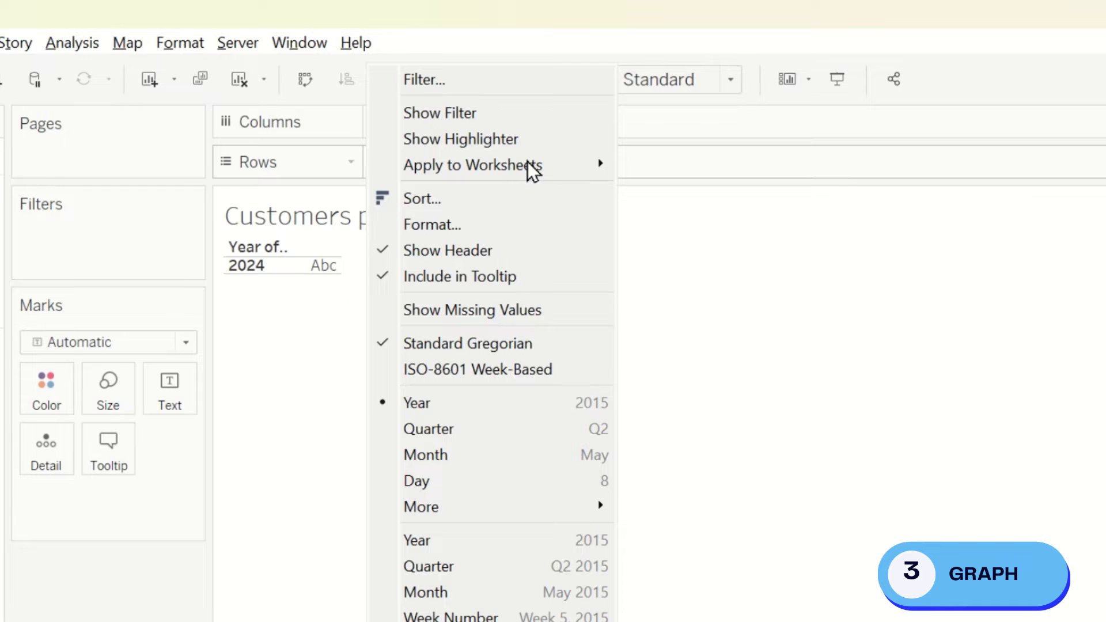
left_click(454, 454)
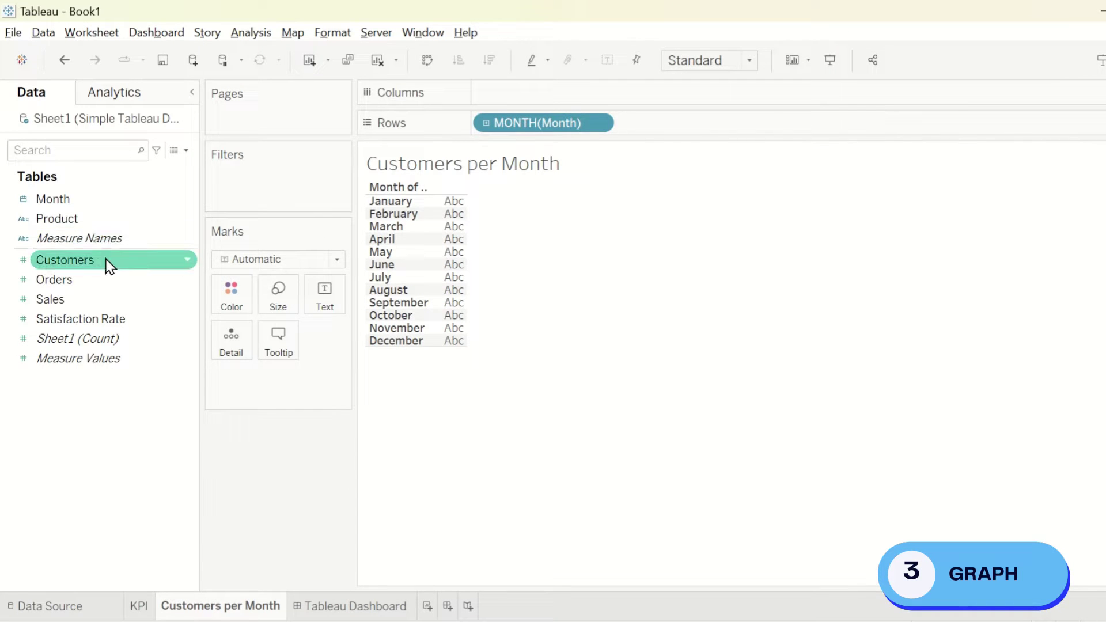
double_click(108, 266)
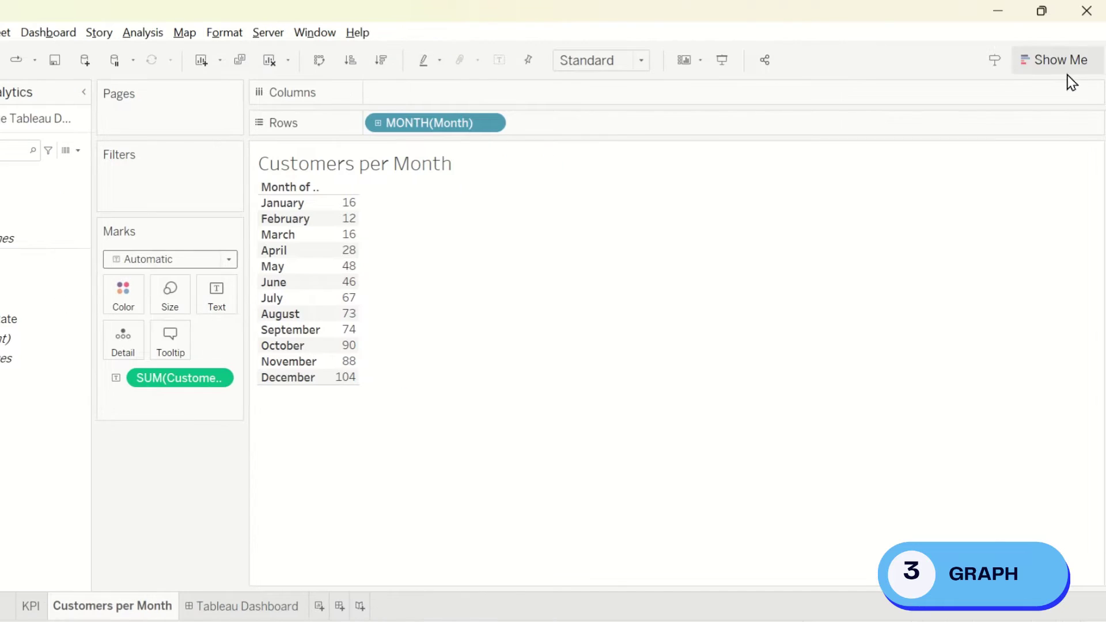
left_click(1068, 72)
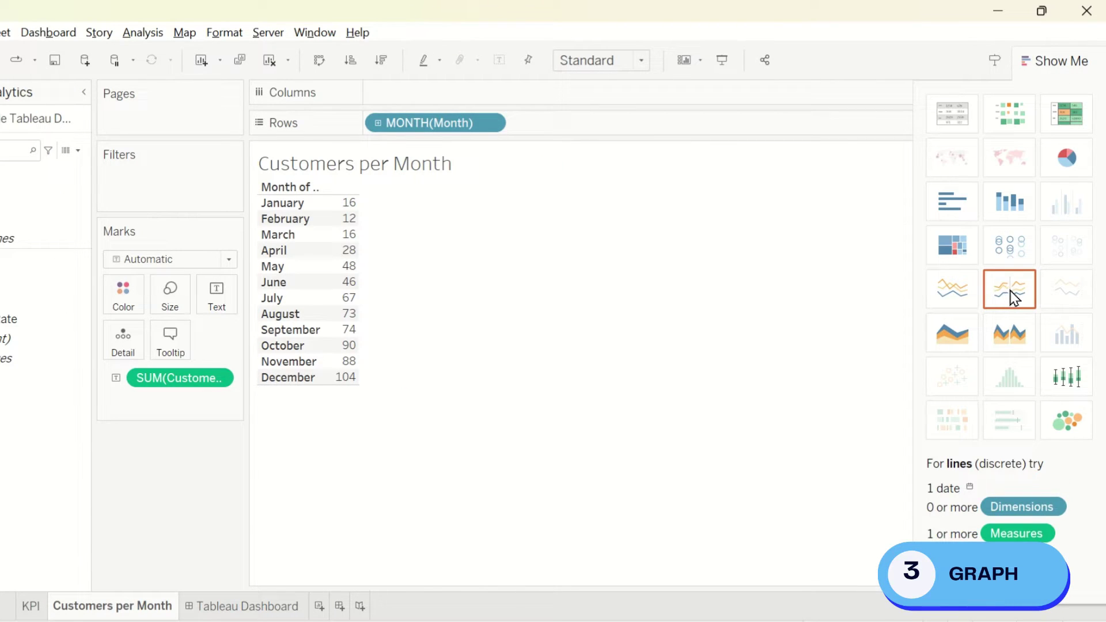
left_click(1014, 297)
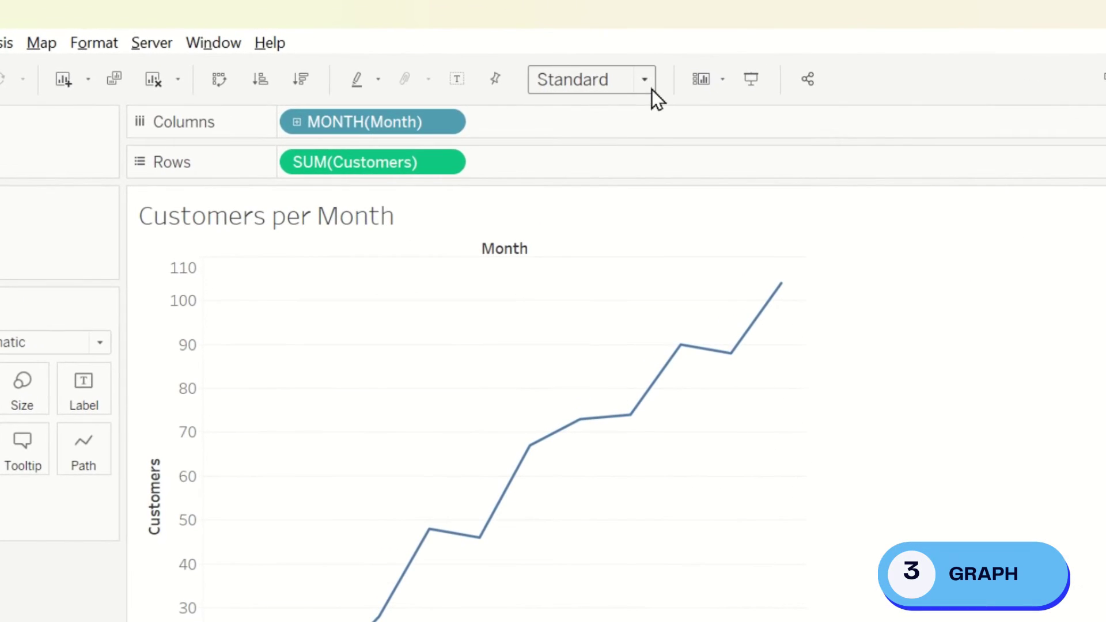
left_click(647, 68)
left_click(625, 171)
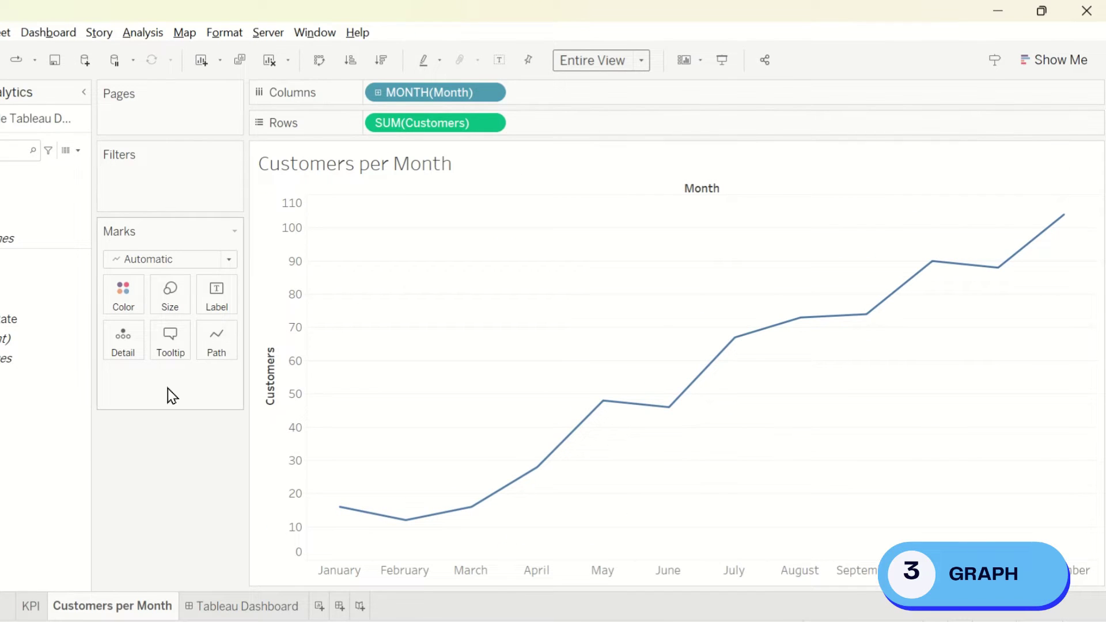
left_click_drag(0, 264, 217, 293)
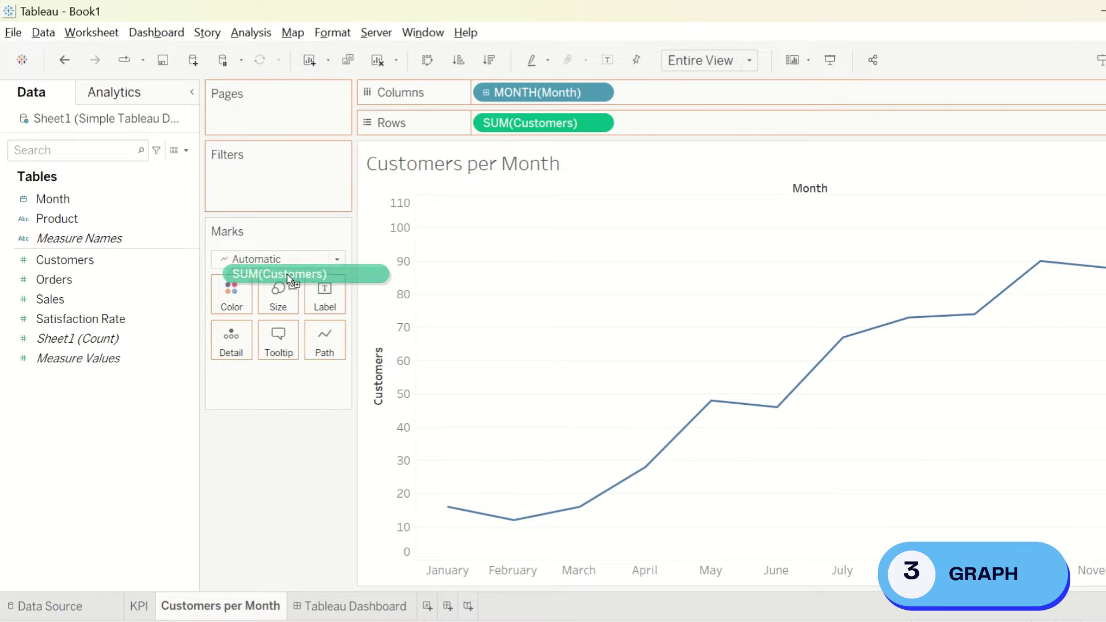
left_click_drag(325, 289, 326, 293)
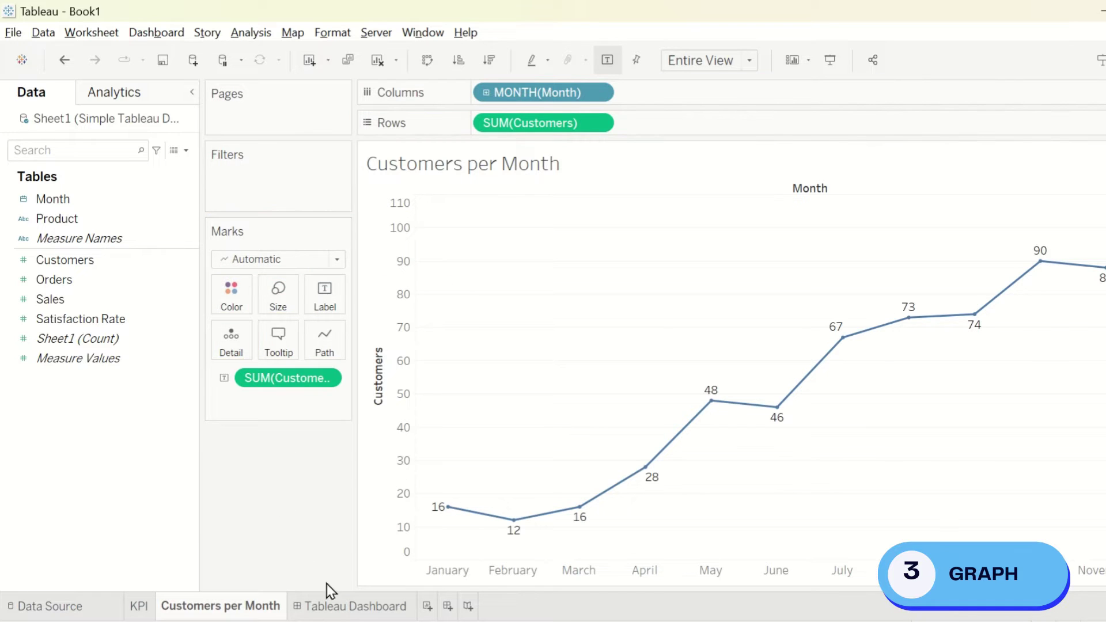
- Drop the Customers per Month chart into the dashboard's upper-left box and resize it to fit
left_click(349, 608)
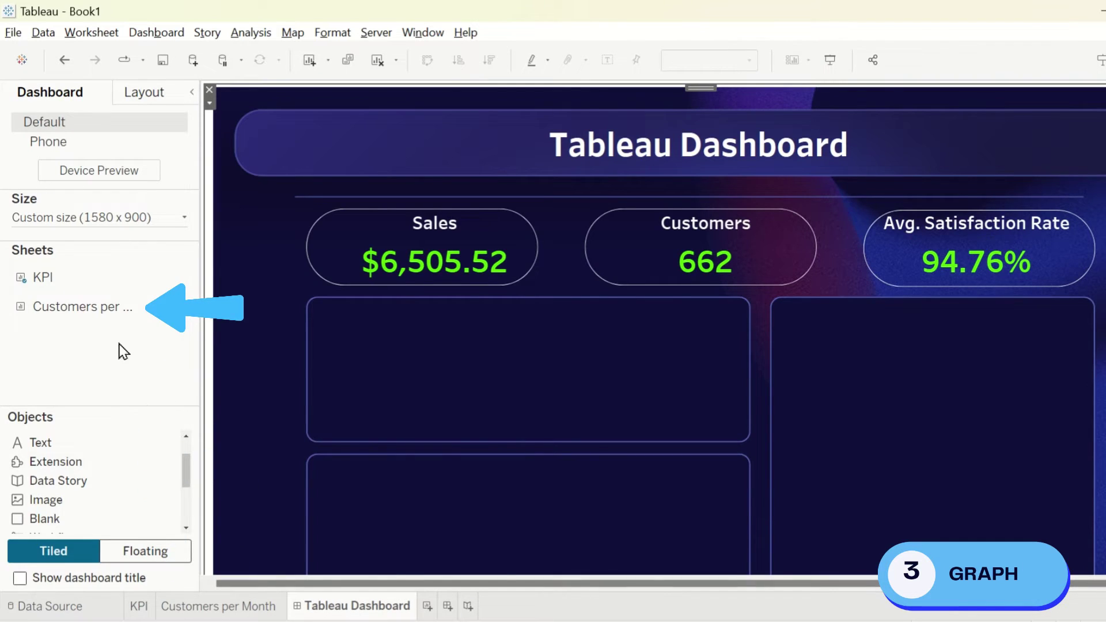
mouse_move(115, 324)
left_click_drag(115, 324, 321, 306)
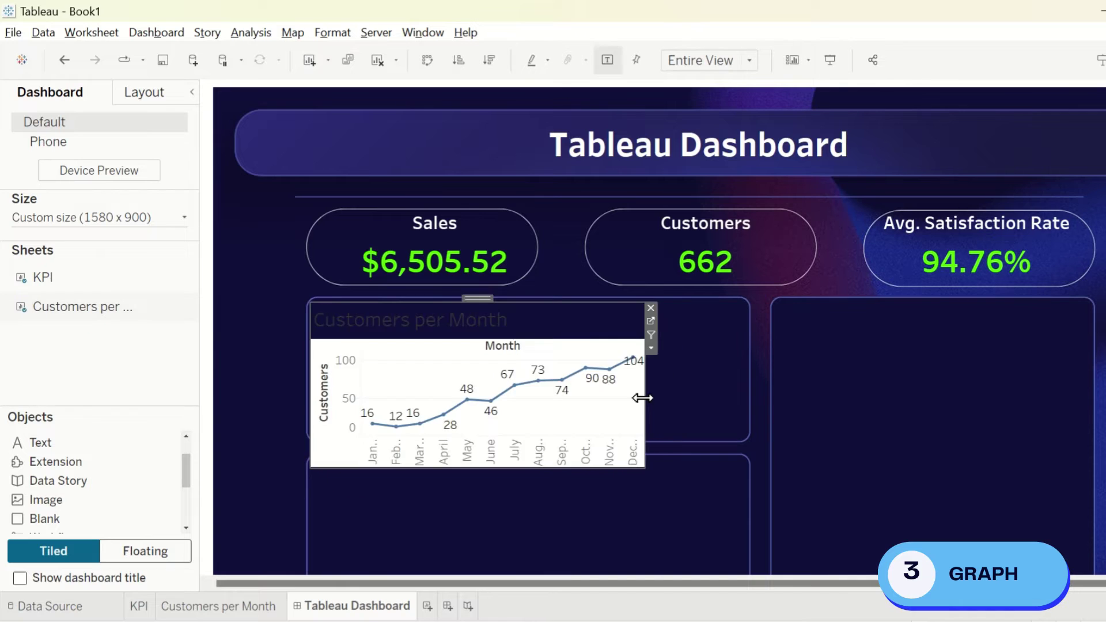
left_click_drag(640, 395, 743, 397)
left_click_drag(552, 468, 547, 431)
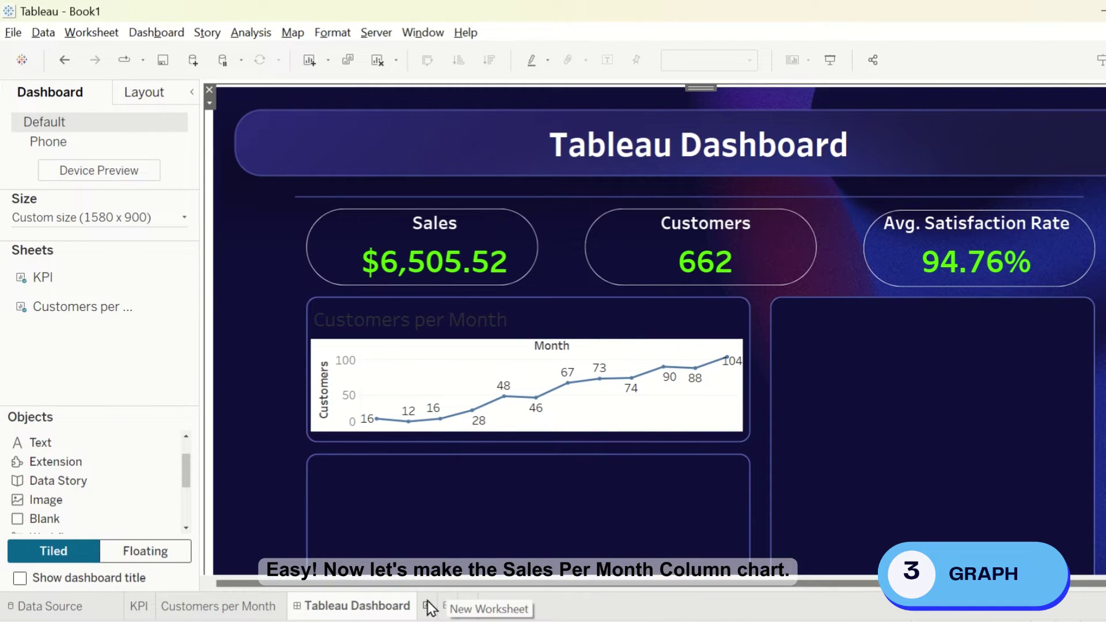
- Add a worksheet named Sales per Month, placed ahead of the dashboard tab
left_click(429, 607)
type("Sales per Month")
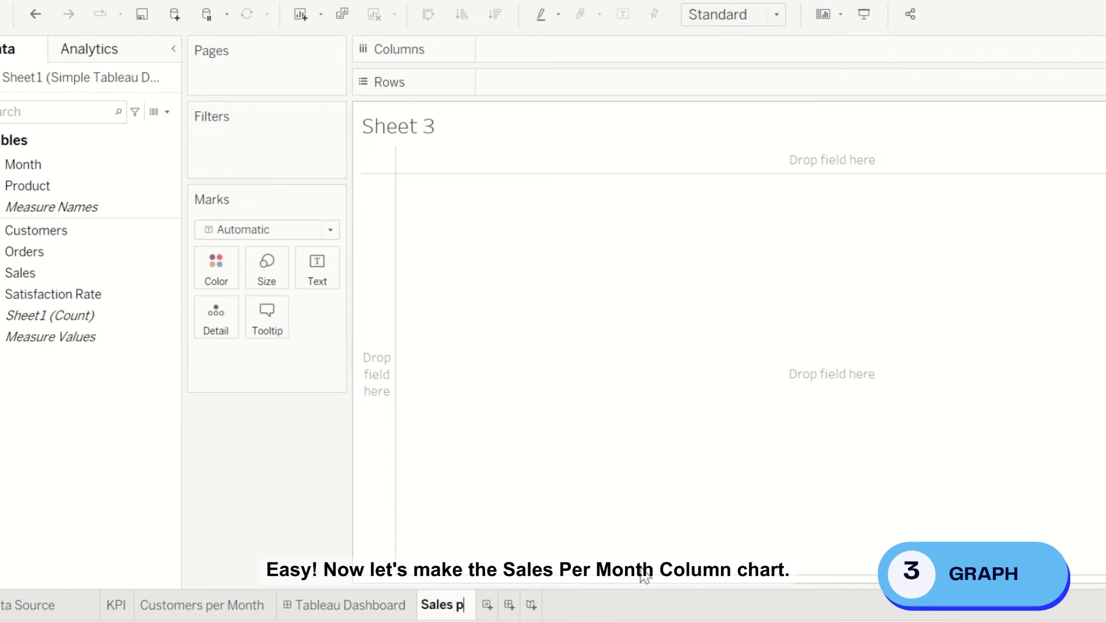
key("Return")
left_click_drag(344, 604, 289, 604)
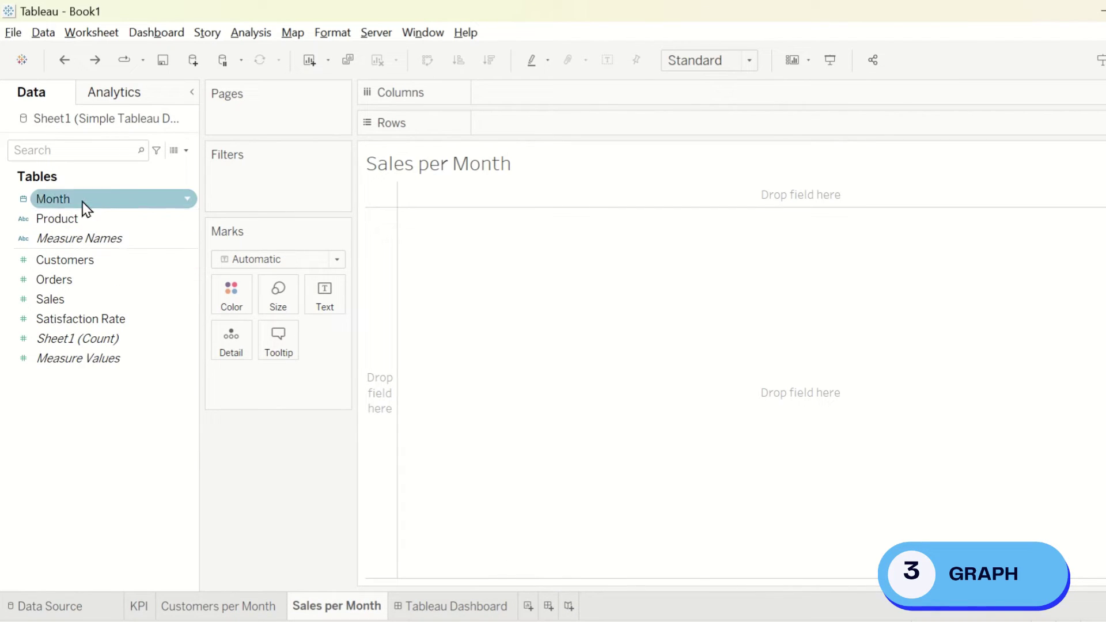
- Chart SUM(Sales) by month as separate labelled bars filling the Entire View
left_click_drag(84, 200, 554, 99)
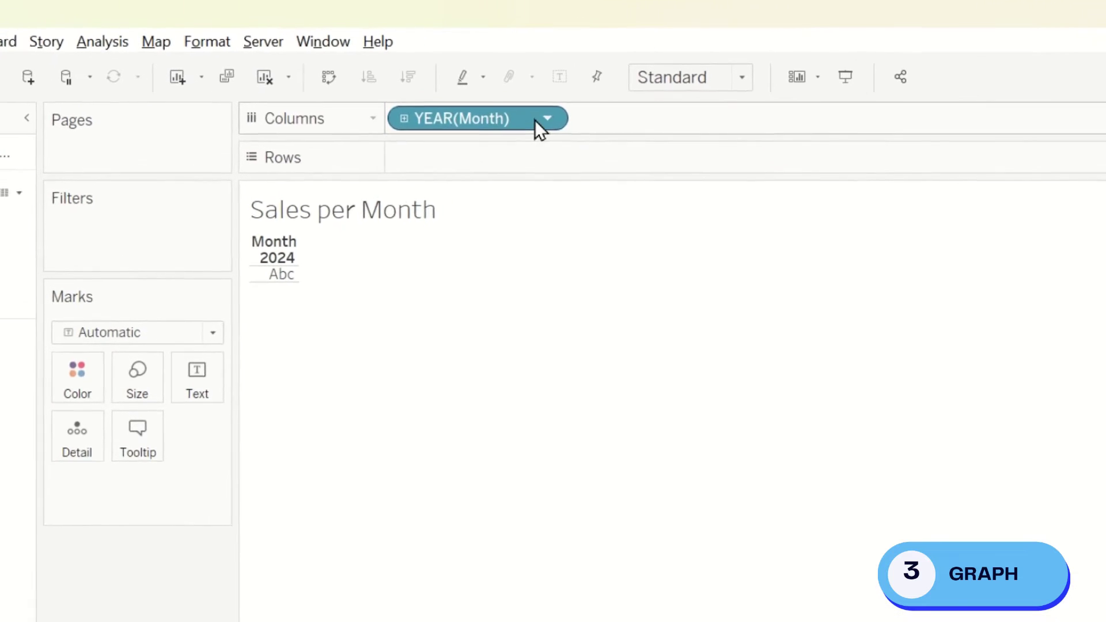
left_click(601, 97)
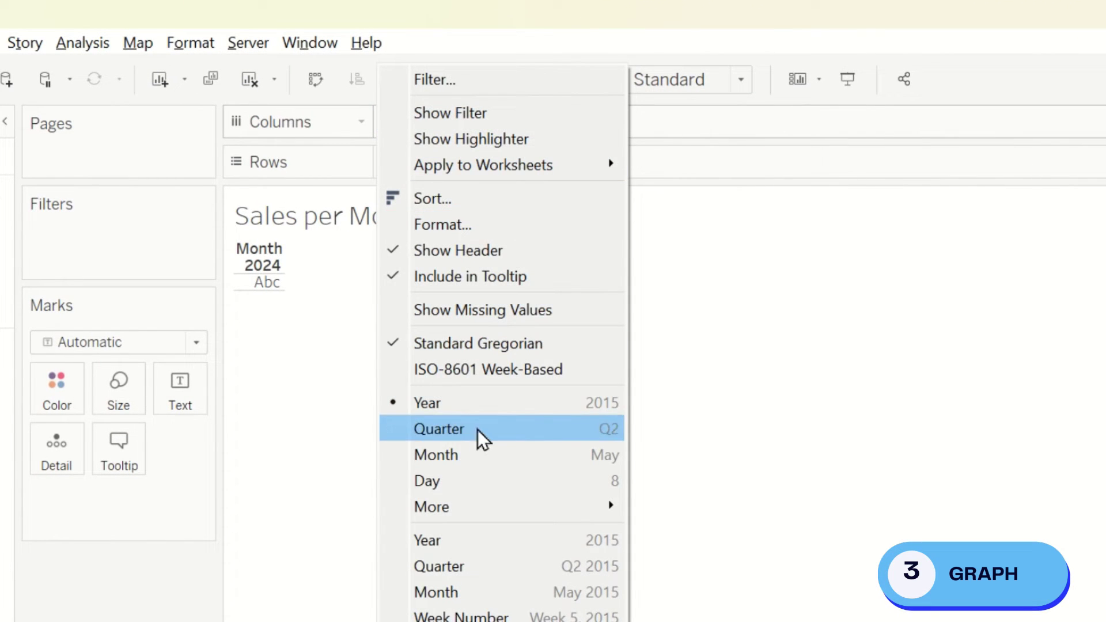
left_click(478, 454)
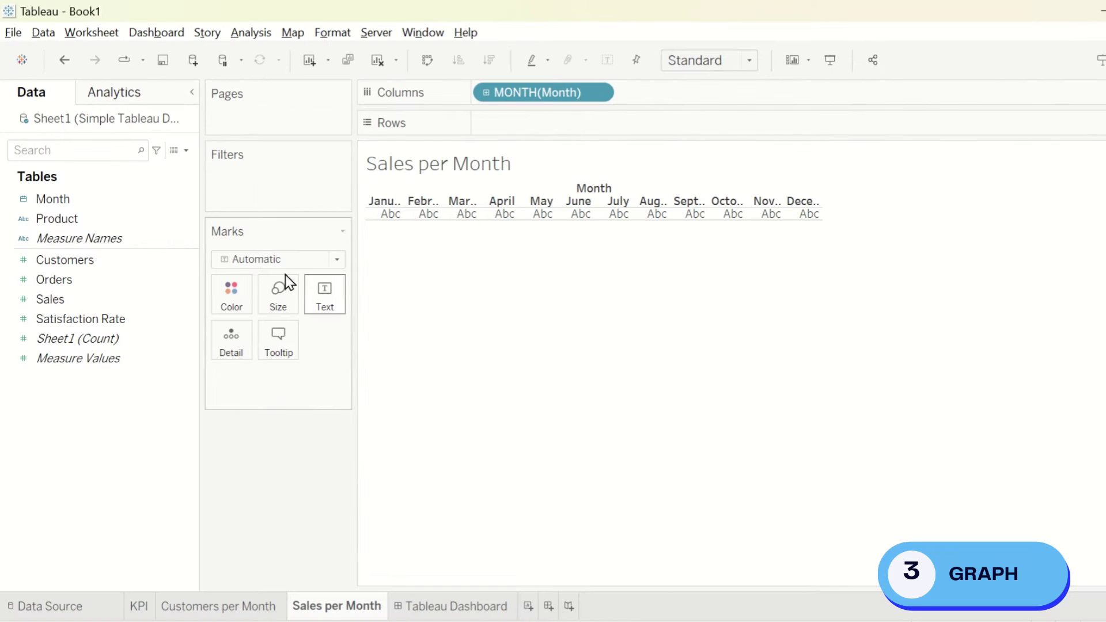
double_click(94, 300)
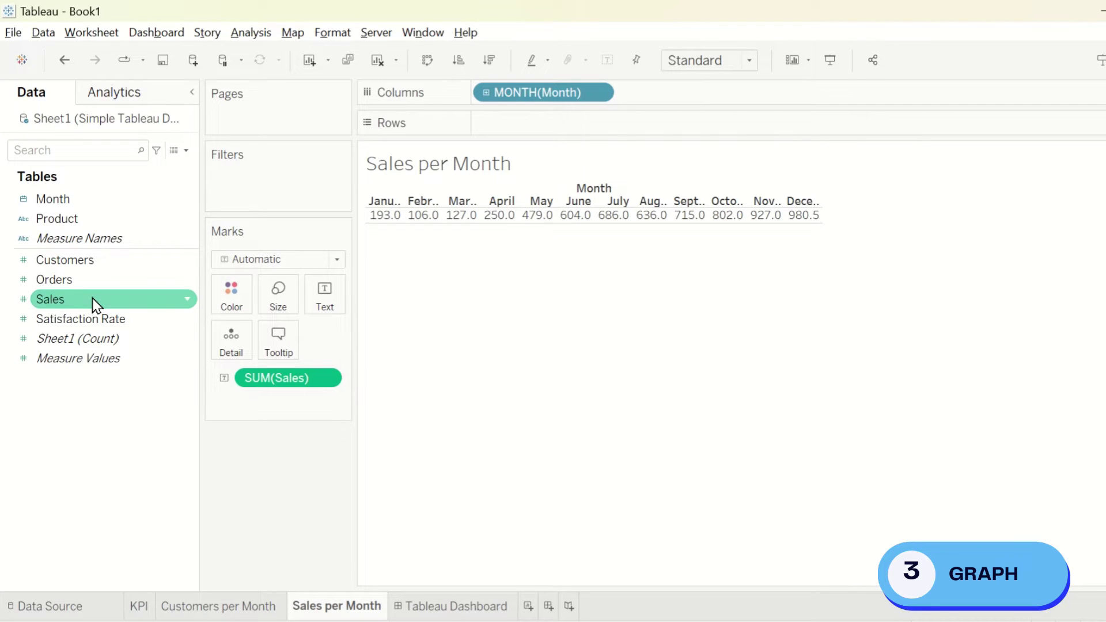
left_click(1079, 72)
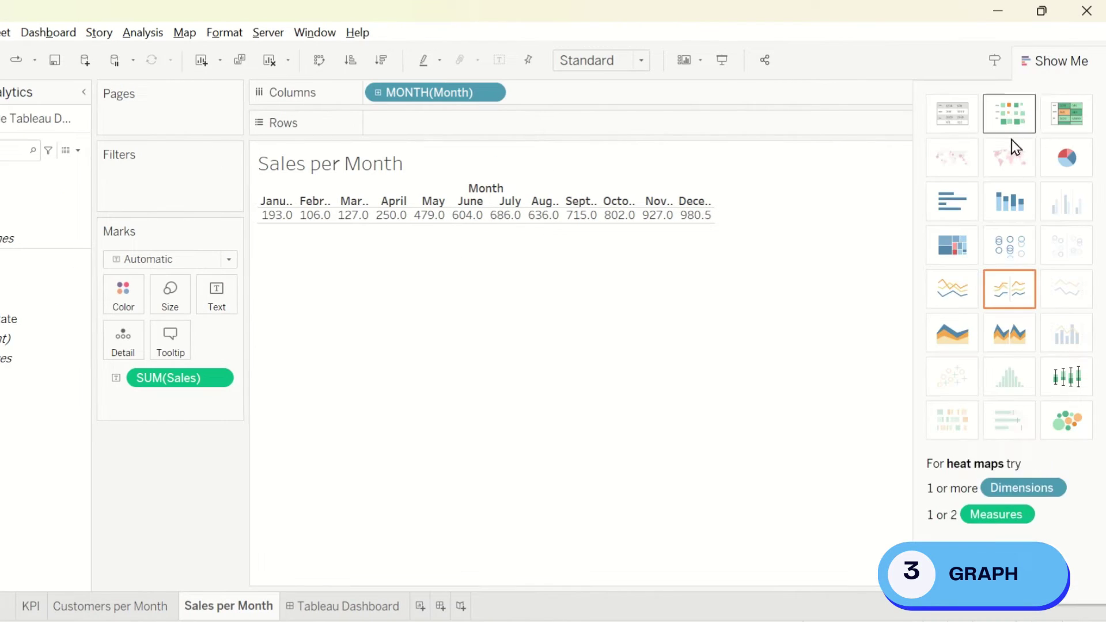
left_click(1014, 212)
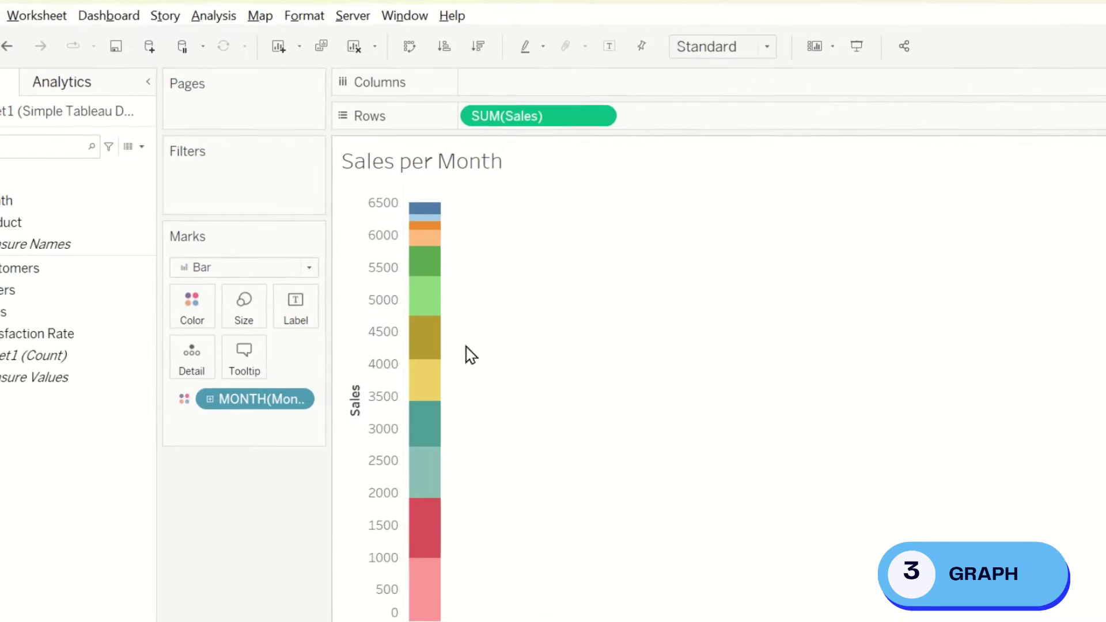
left_click_drag(173, 380, 229, 344)
left_click_drag(430, 389, 723, 78)
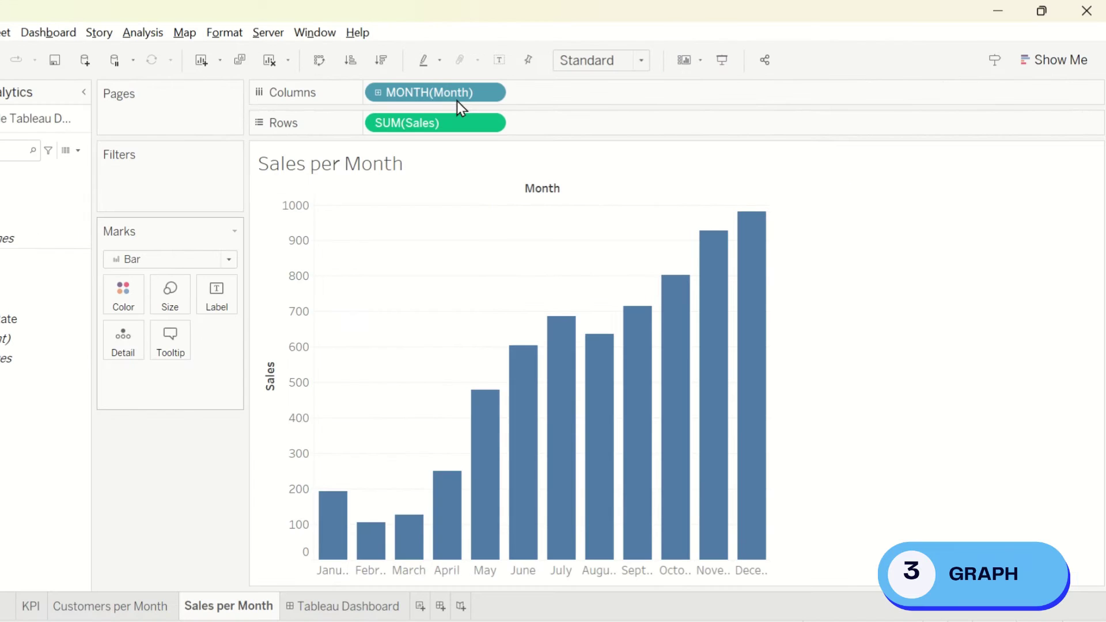
left_click(641, 61)
left_click(641, 61)
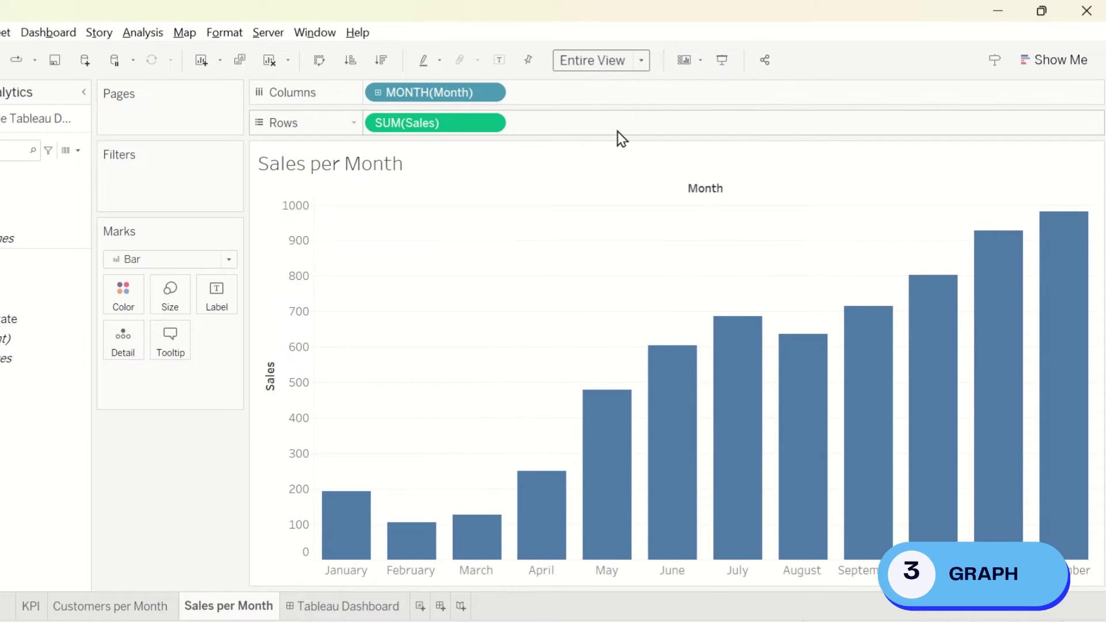
left_click_drag(20, 299, 222, 279)
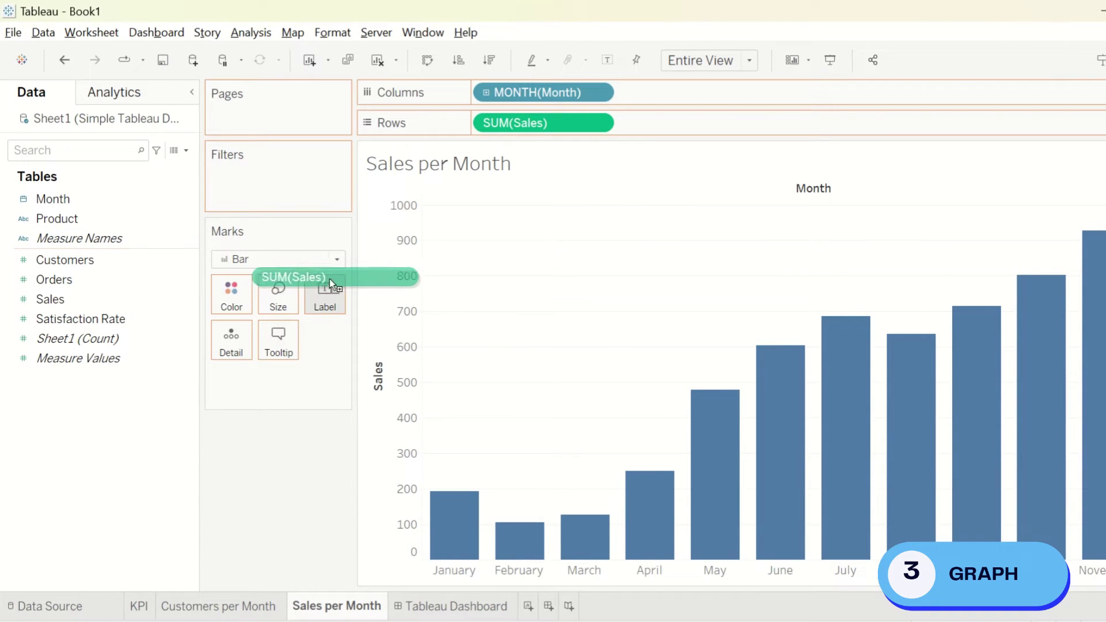
left_click_drag(330, 278, 337, 298)
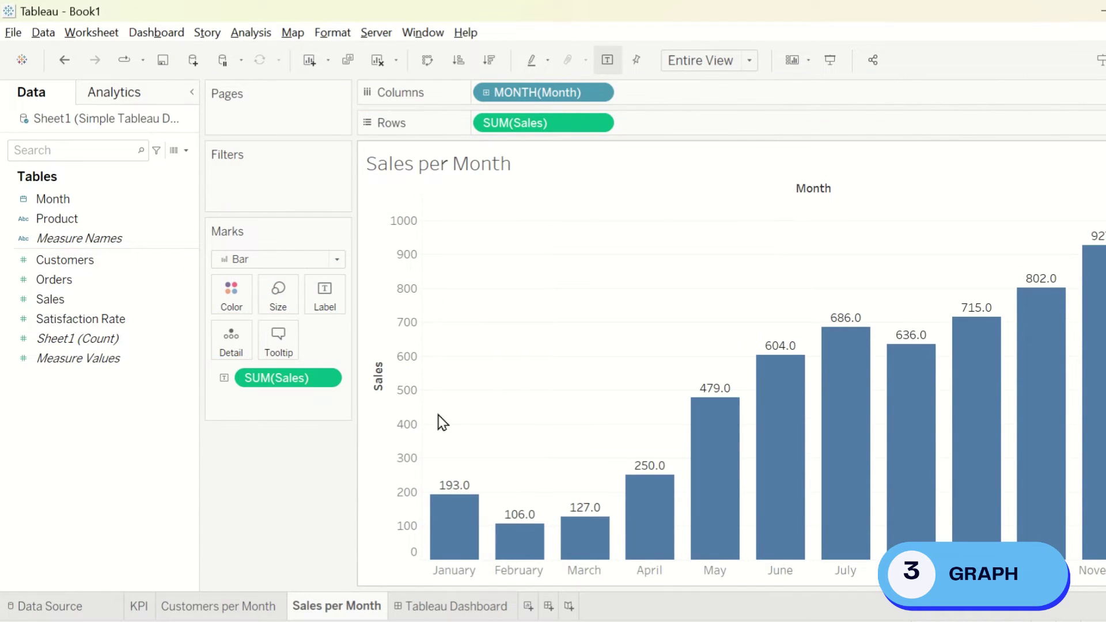
- Place the Sales per Month chart in the lower-left box, beneath the Customers per Month line chart
left_click(473, 607)
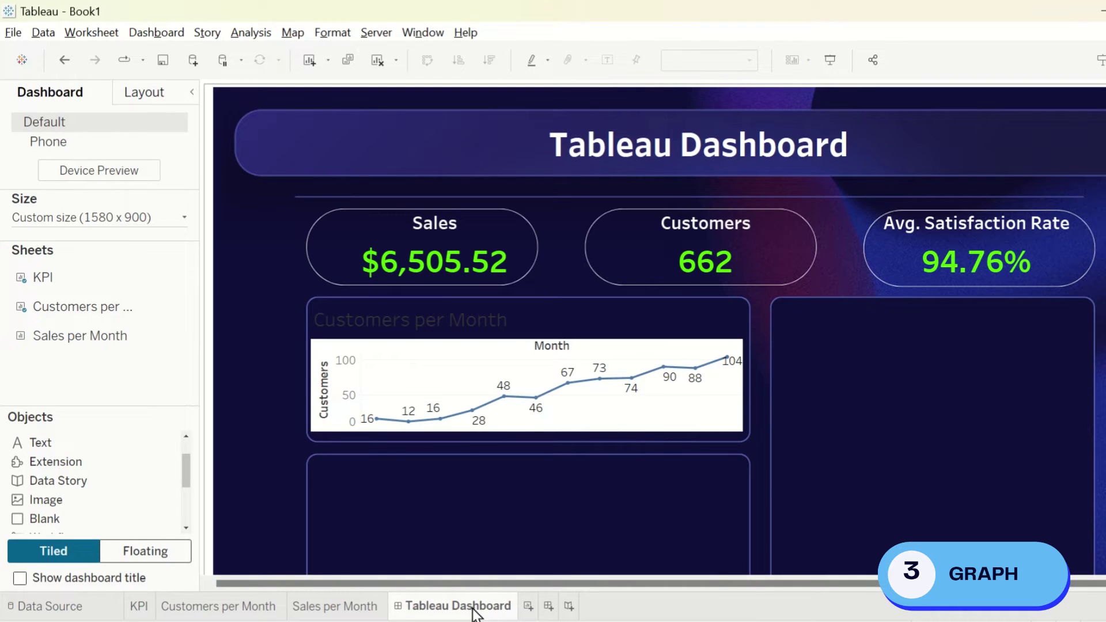
mouse_move(105, 346)
left_click_drag(94, 341, 332, 478)
left_click_drag(502, 474, 563, 507)
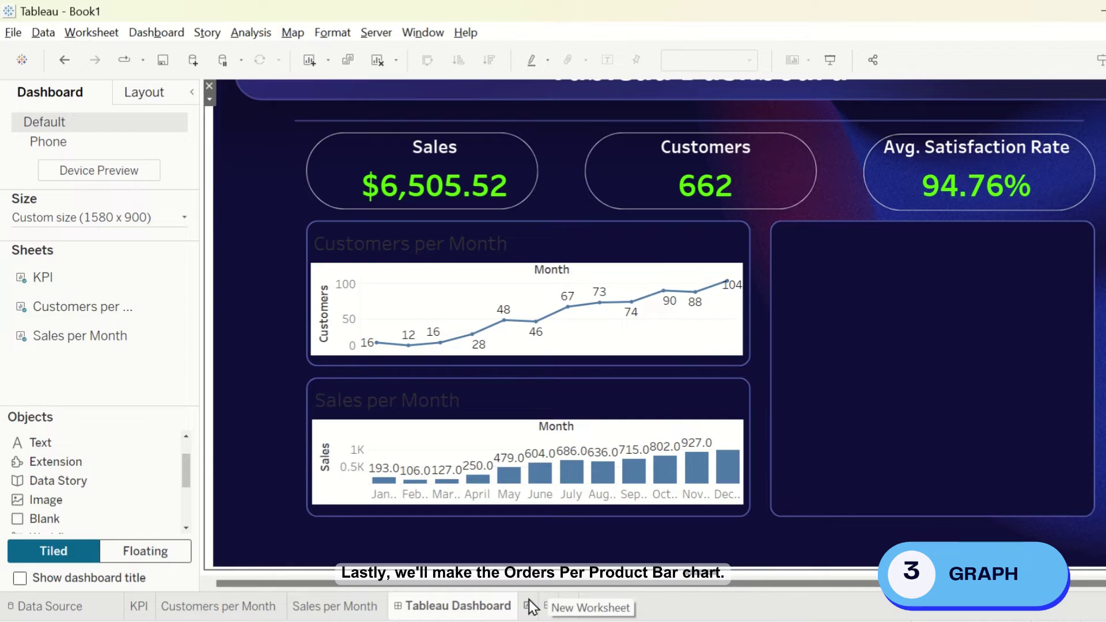
- Add a new worksheet named 'Orders per Product' and move it before the dashboard tab
left_click(529, 605)
double_click(542, 605)
type("Orders per Product")
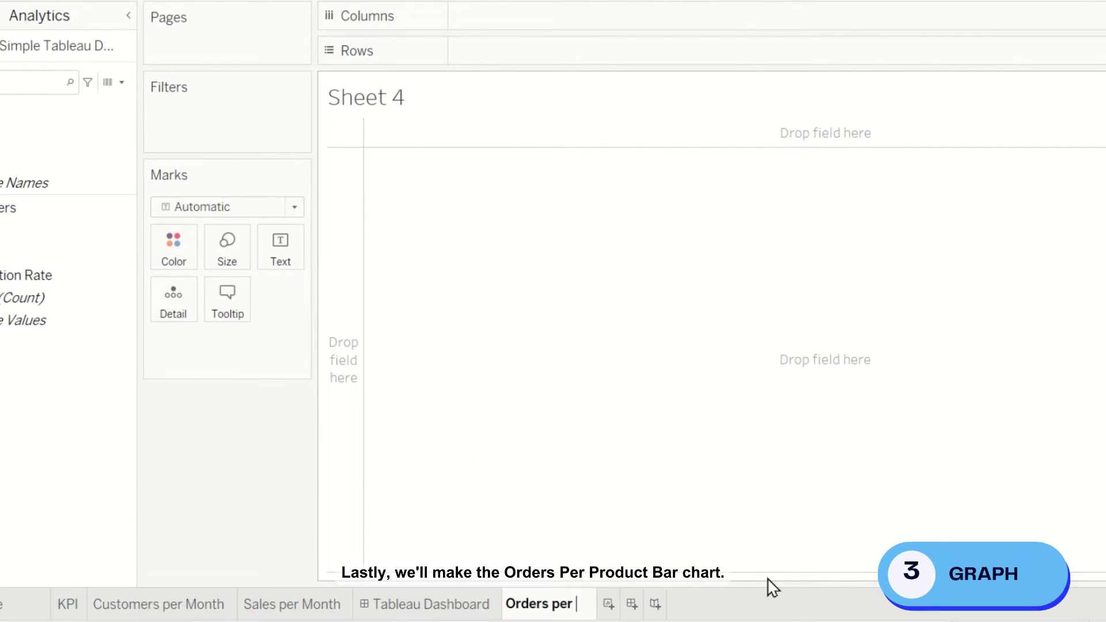
key("Return")
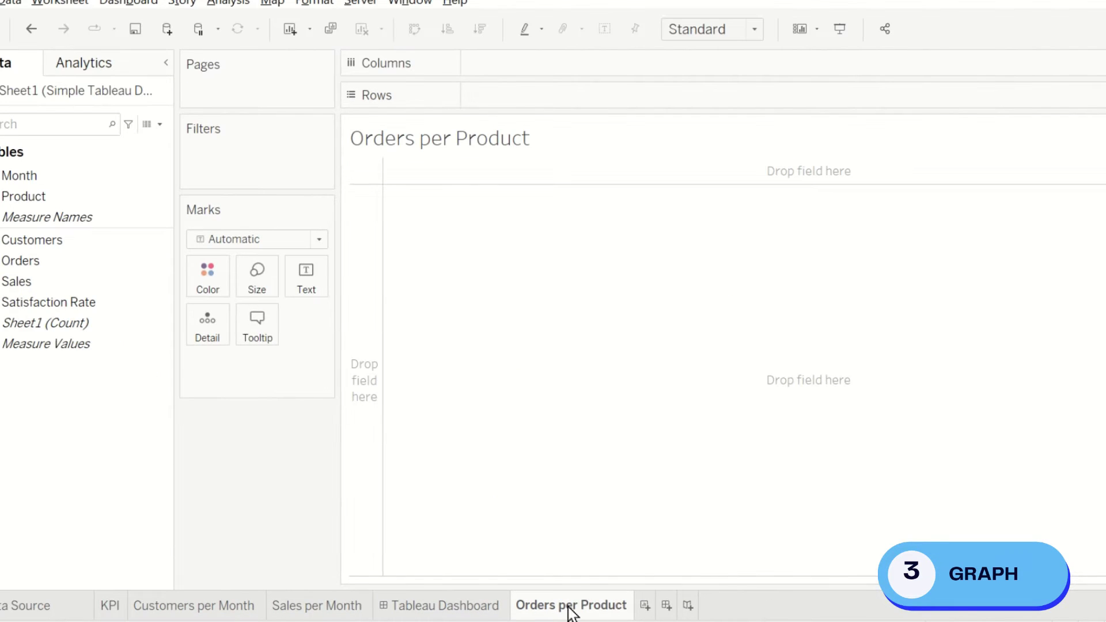
left_click_drag(441, 613, 395, 610)
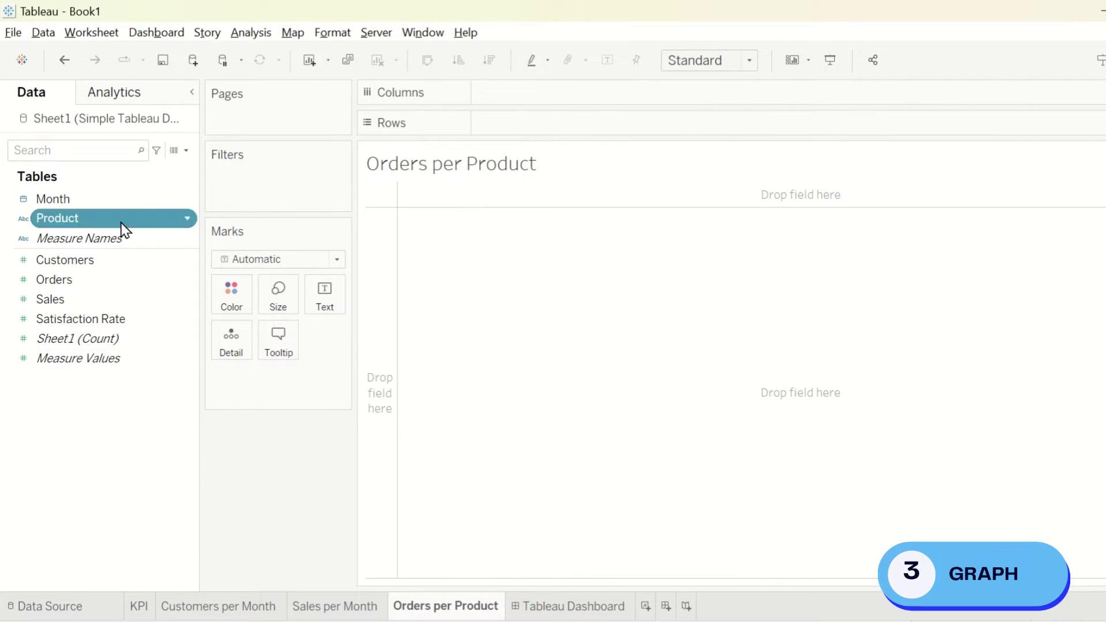
- Chart total Orders for each Product as horizontal bars labelled with order counts
left_click_drag(117, 222, 565, 131)
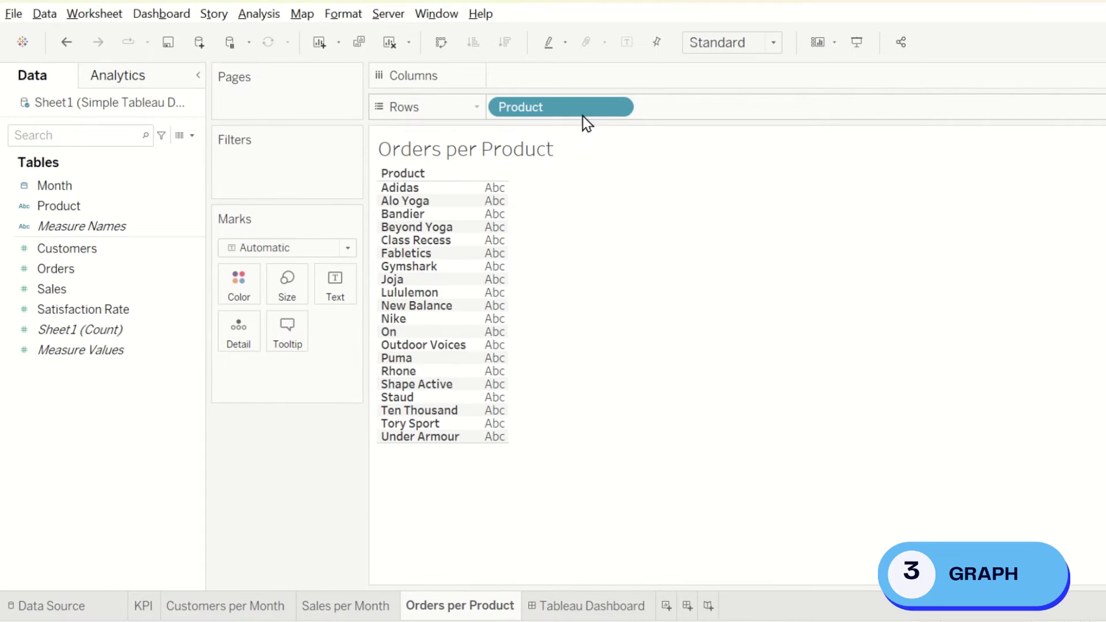
double_click(94, 269)
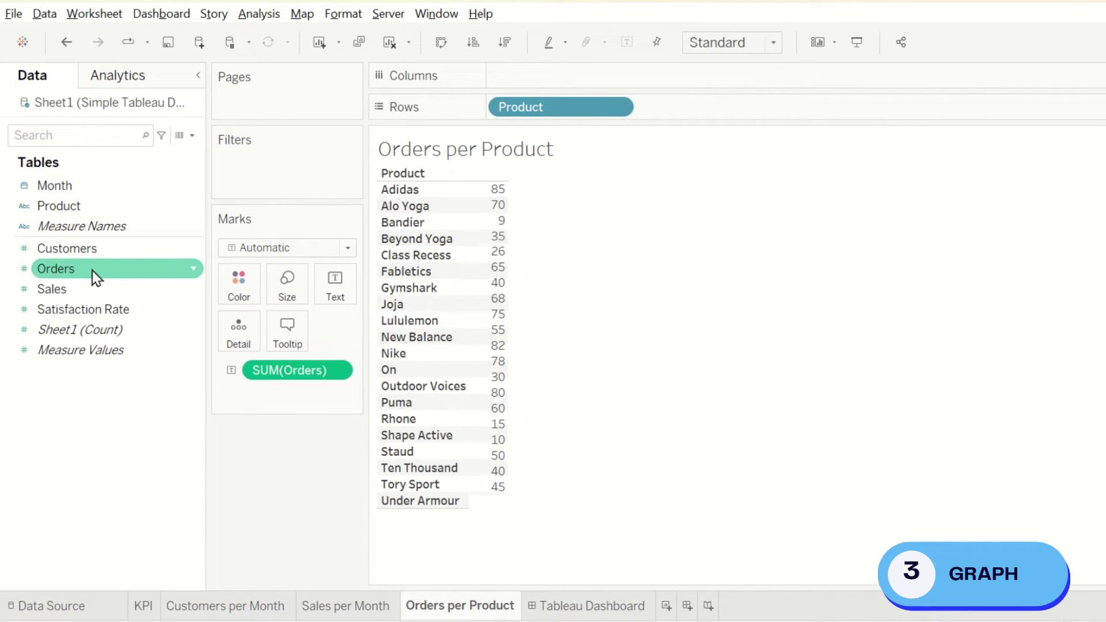
left_click(1072, 60)
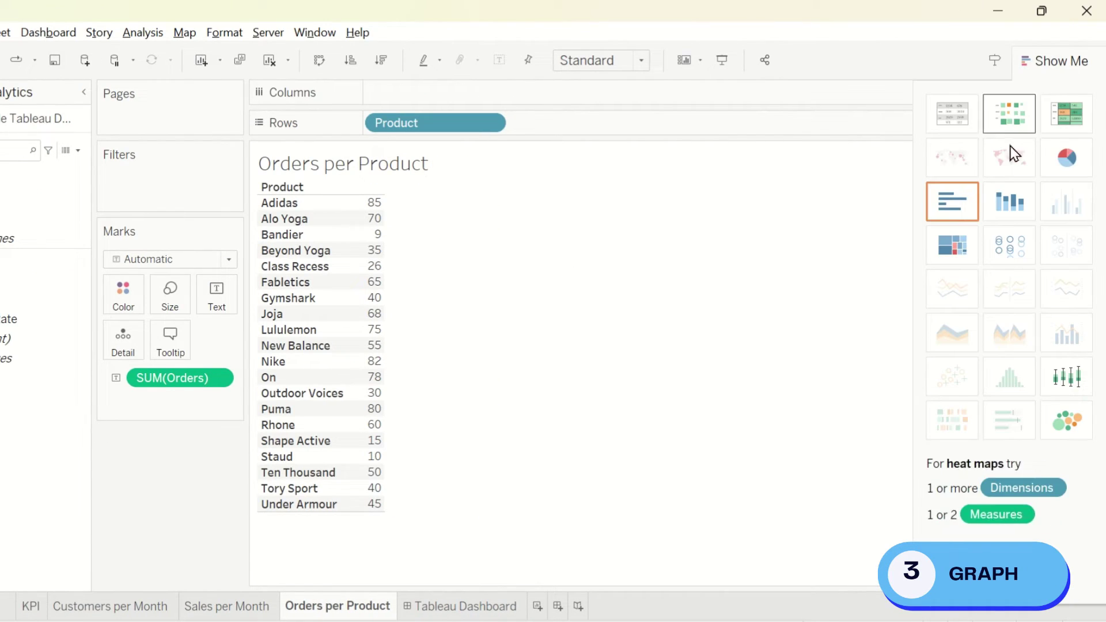
left_click(956, 206)
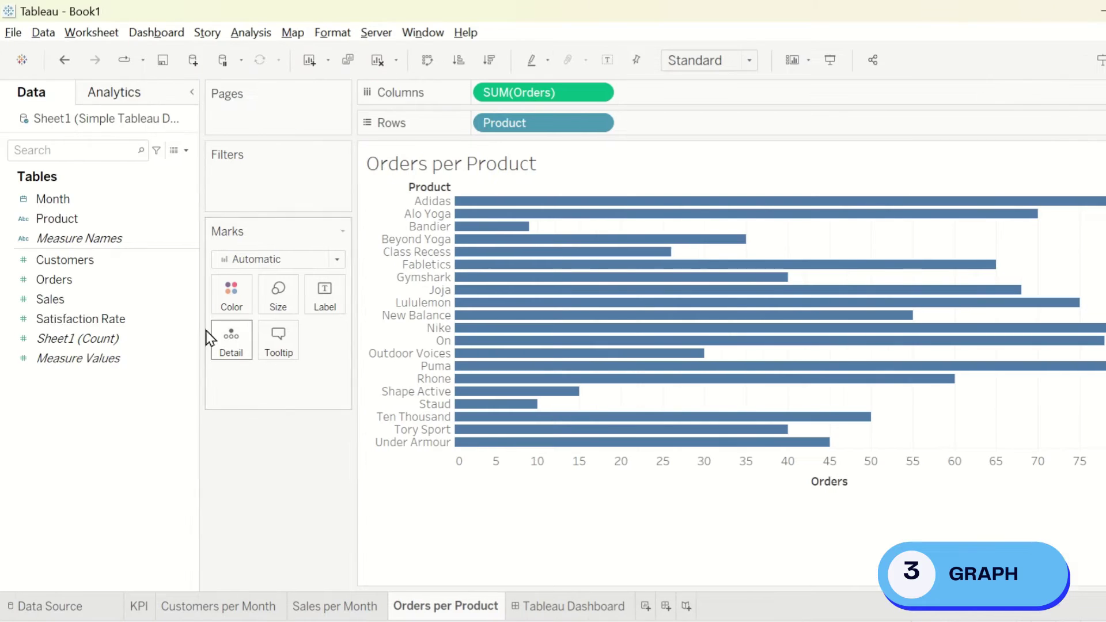
left_click_drag(143, 281, 324, 293)
- Drop Orders per Product into the empty right panel and stretch it to full height
left_click(569, 606)
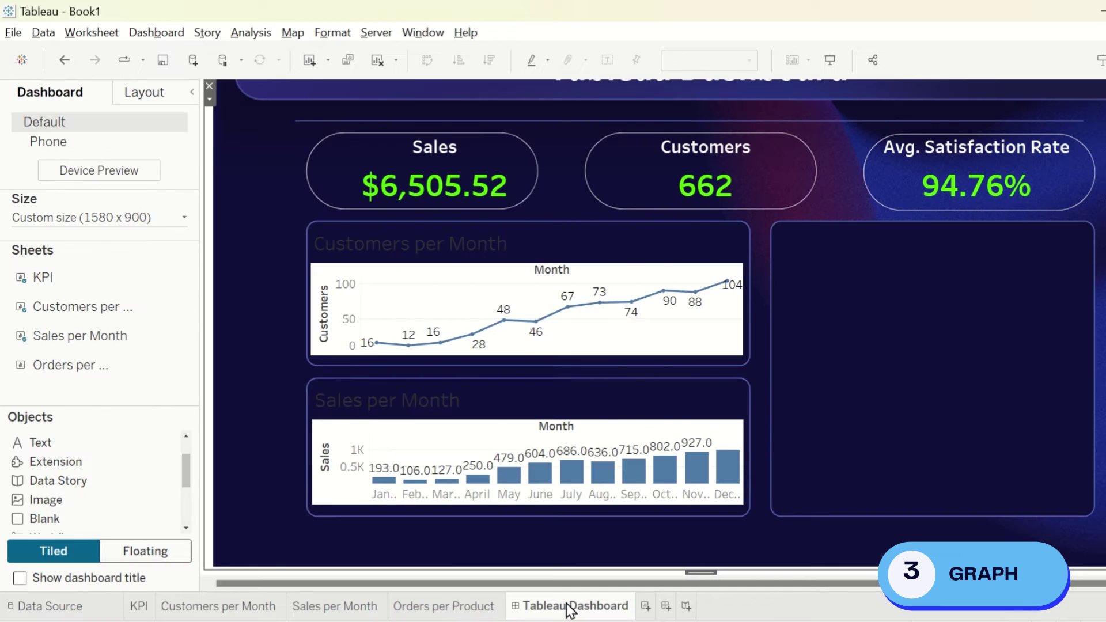
mouse_move(105, 381)
left_click_drag(92, 374, 875, 294)
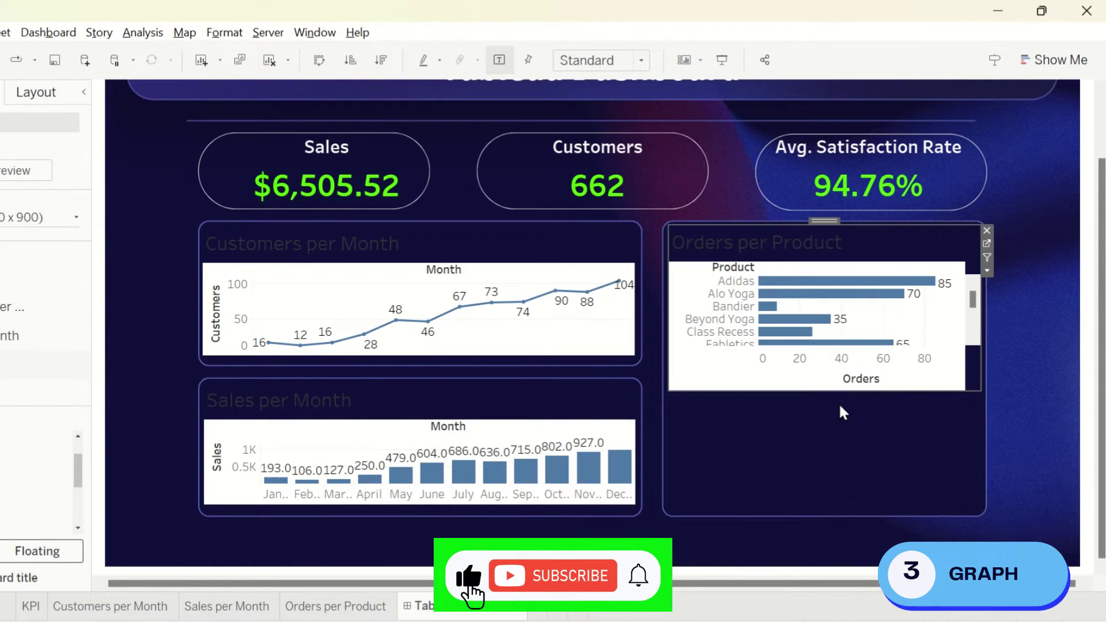
left_click_drag(842, 413, 829, 513)
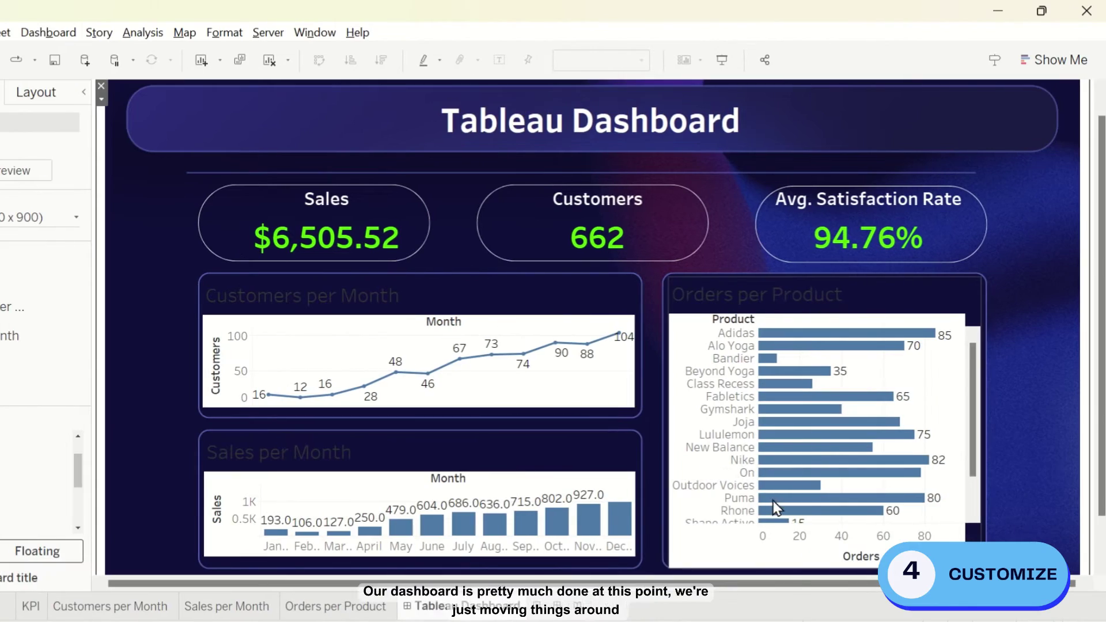
- Set the Customers per Month chart's worksheet shading to None
left_click(614, 394)
right_click(613, 392)
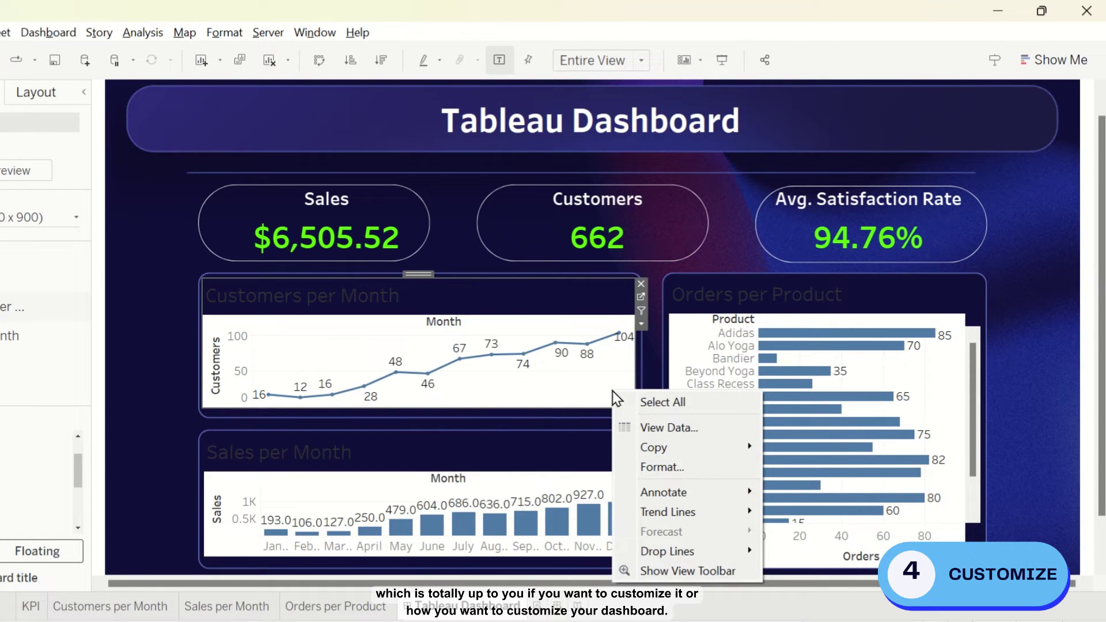
left_click(663, 467)
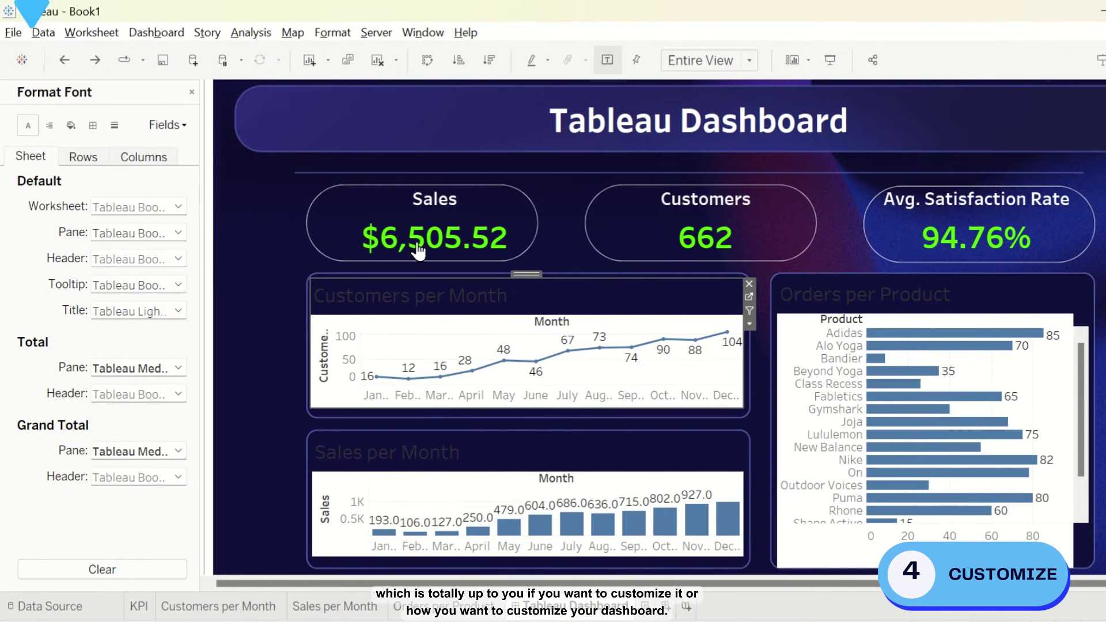
left_click(70, 125)
left_click(161, 205)
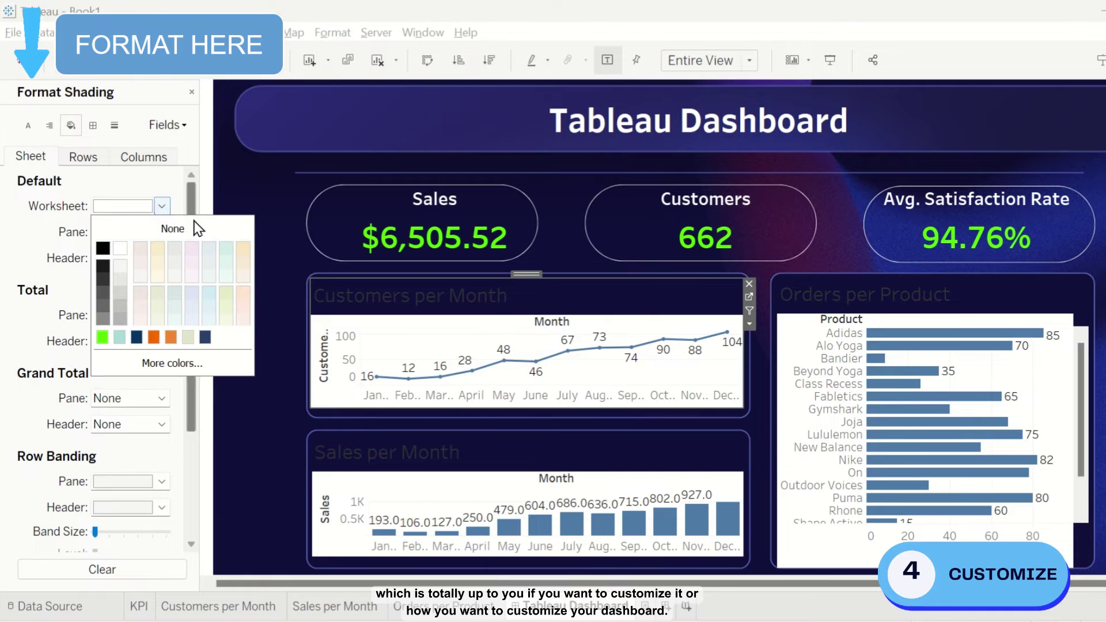
left_click(196, 229)
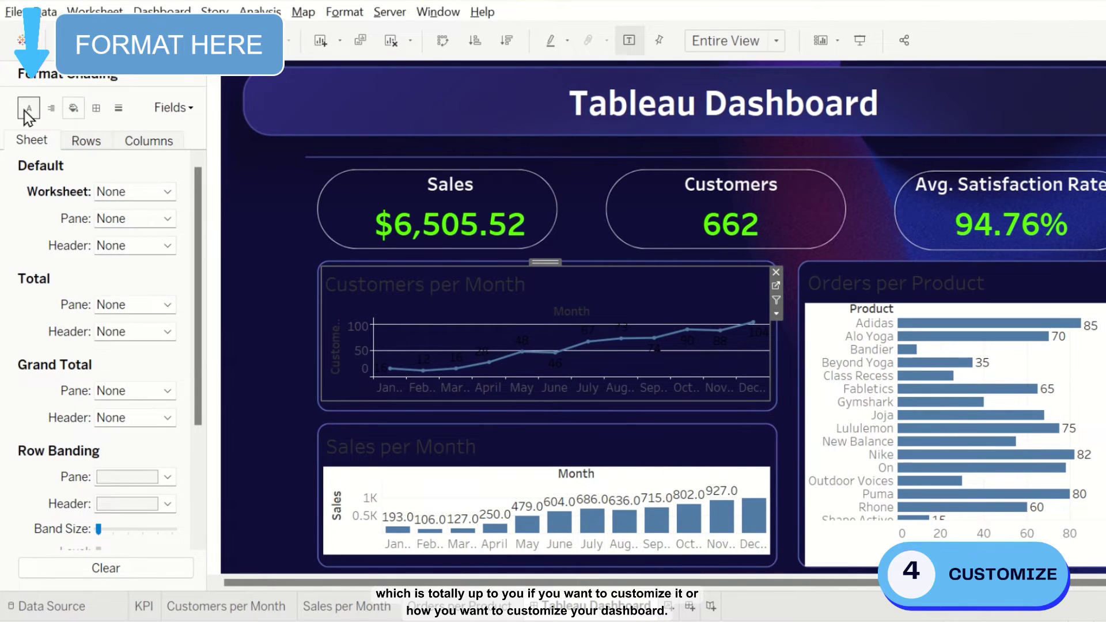
- Make the chart's worksheet text white and set its grid lines to None
left_click(28, 110)
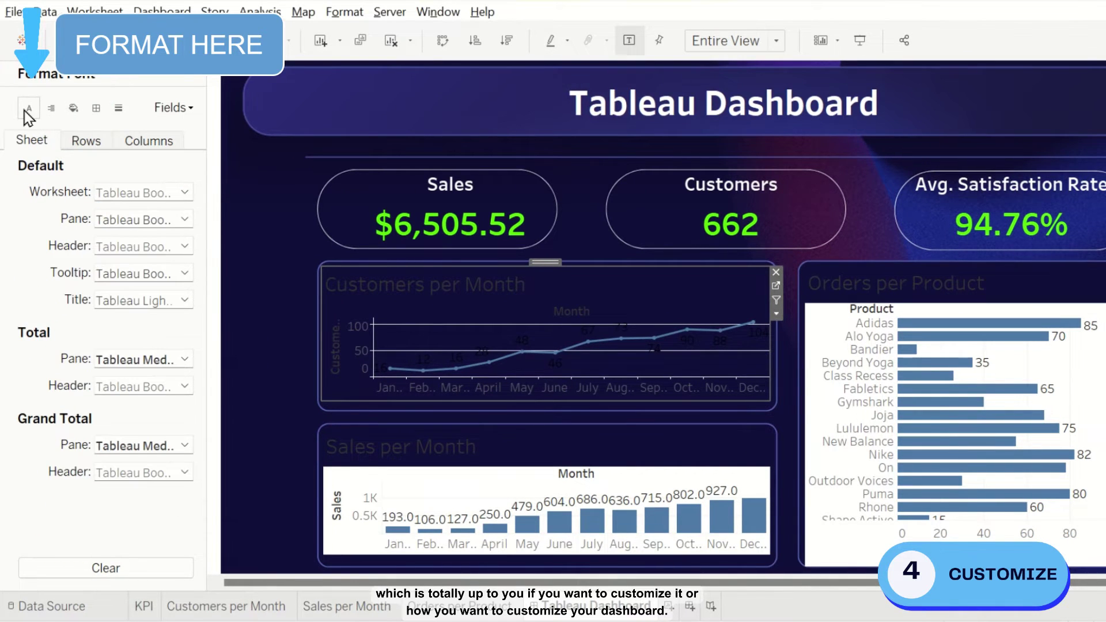
left_click(185, 193)
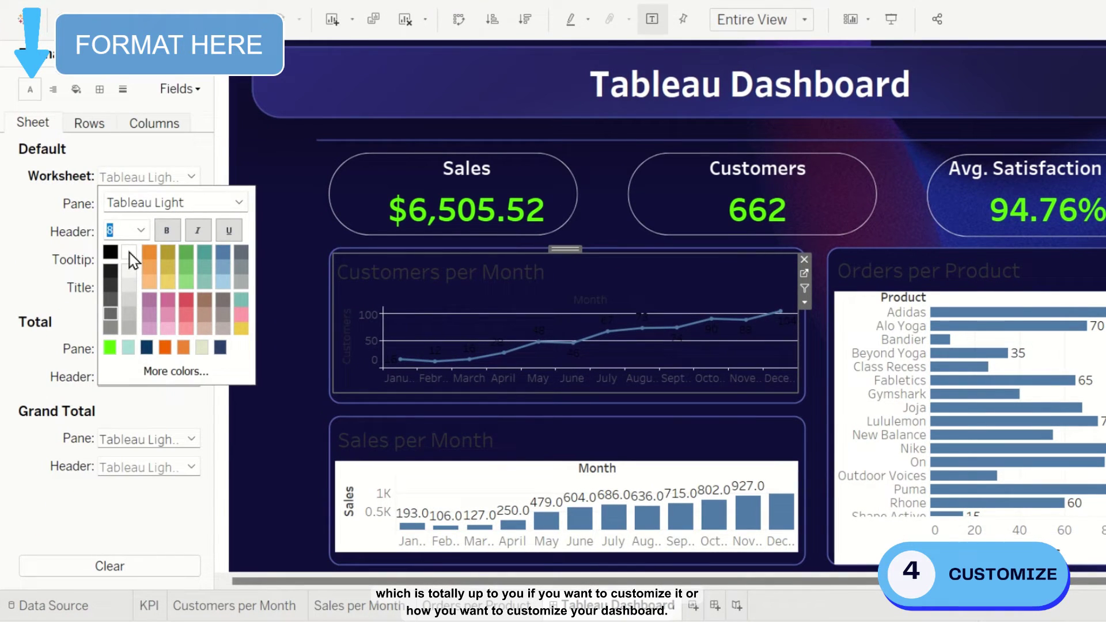
left_click(129, 252)
left_click(122, 88)
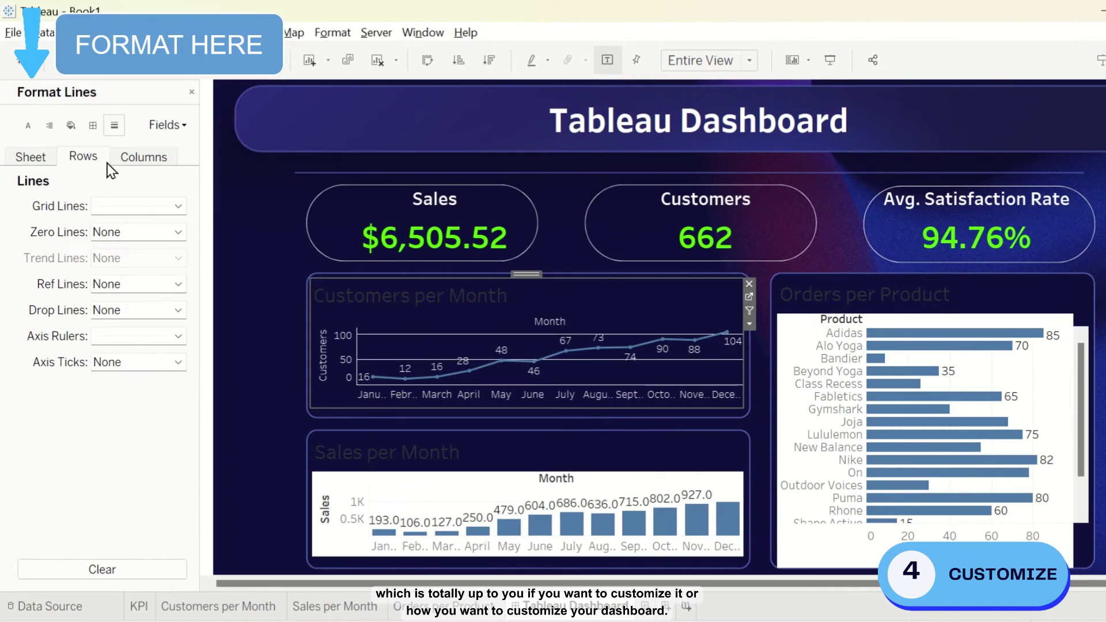
left_click(179, 206)
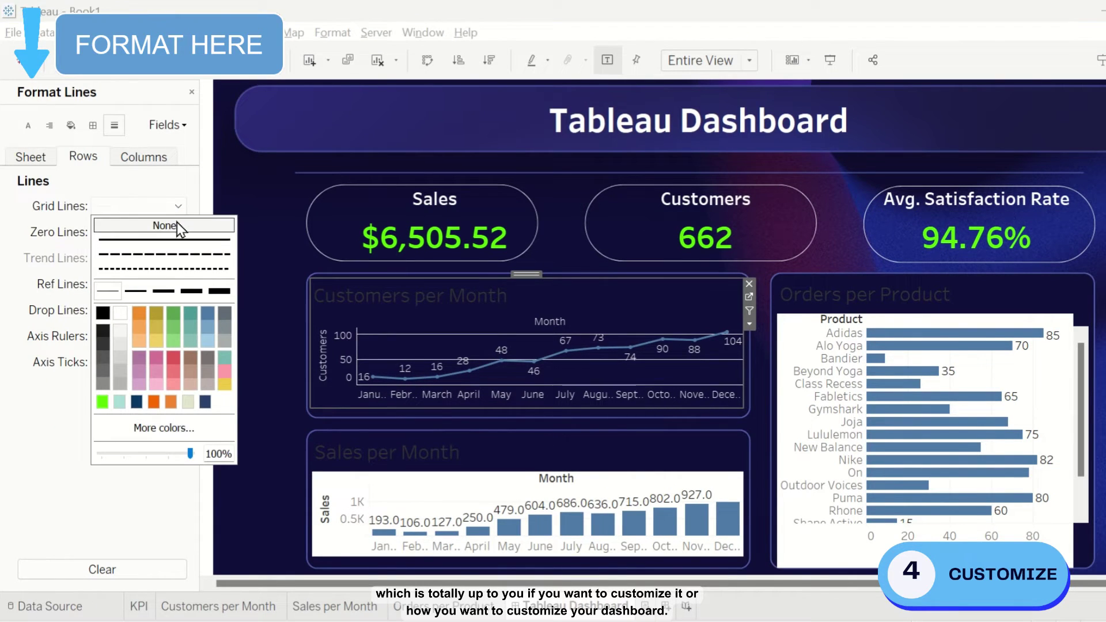
left_click(167, 226)
- Hide the Customers axis and the Month field label on the line chart
right_click(320, 365)
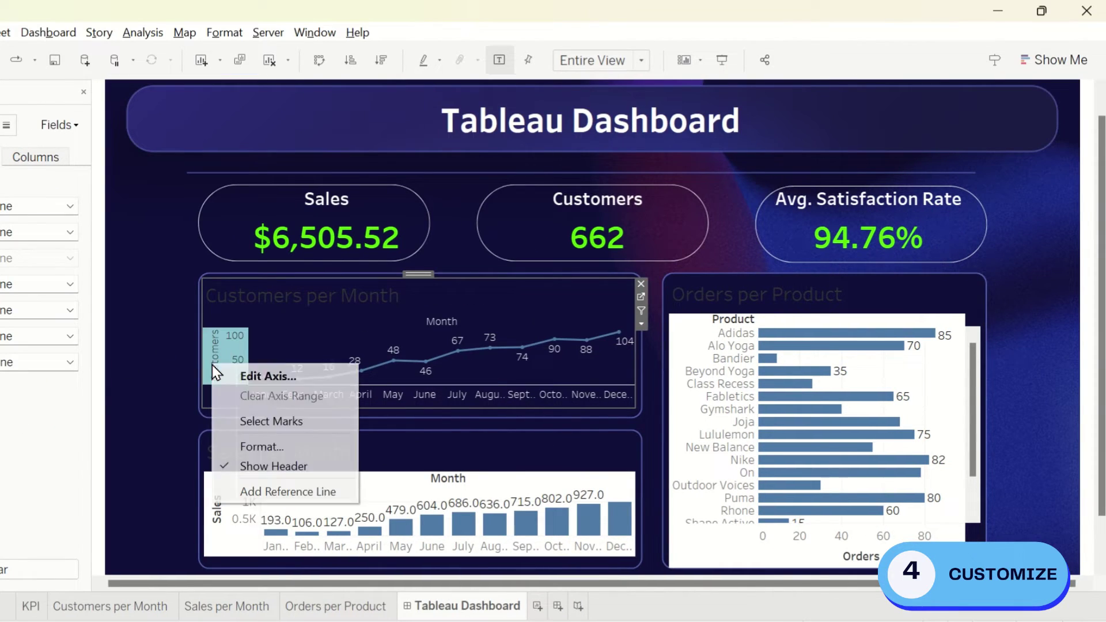
left_click(276, 466)
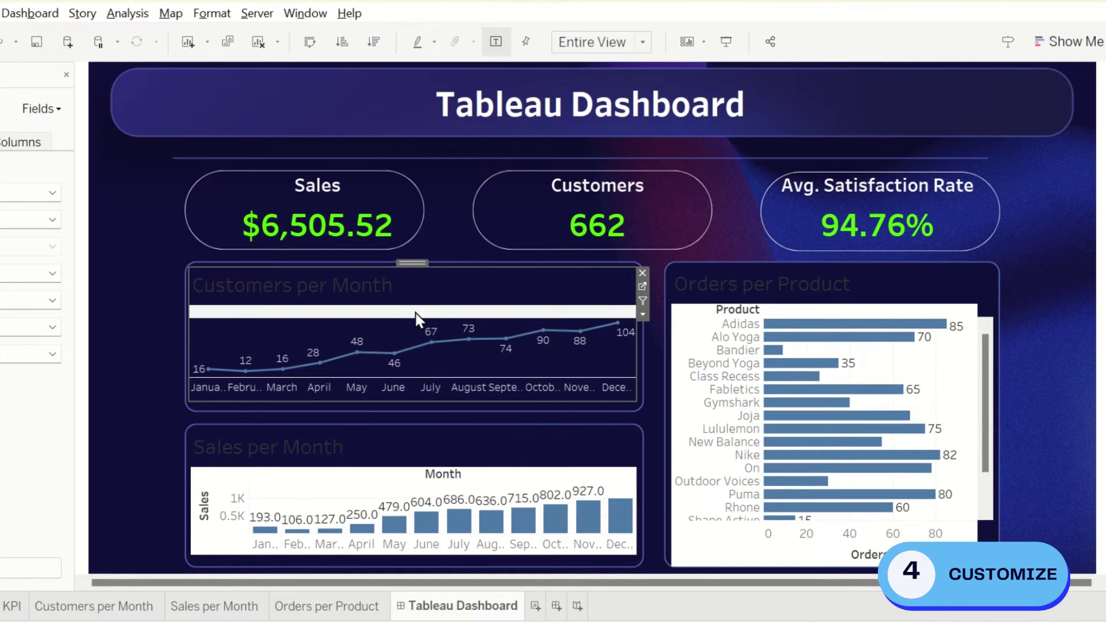
right_click(417, 313)
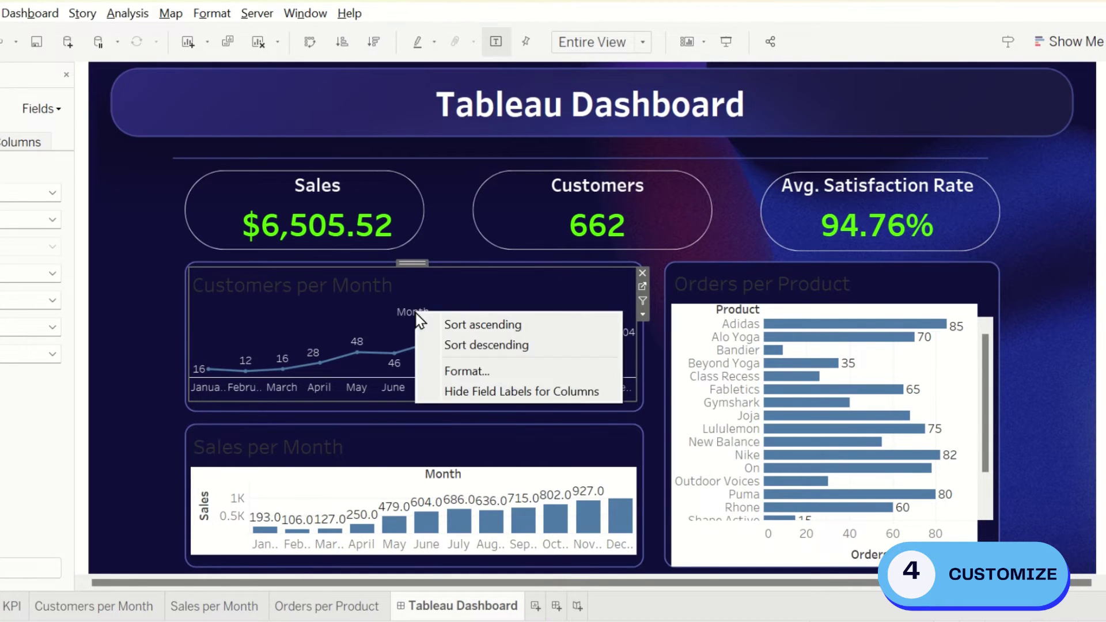
left_click(489, 391)
- Restyle the Customers per Month title as white Tableau Semibold, size 10
double_click(368, 288)
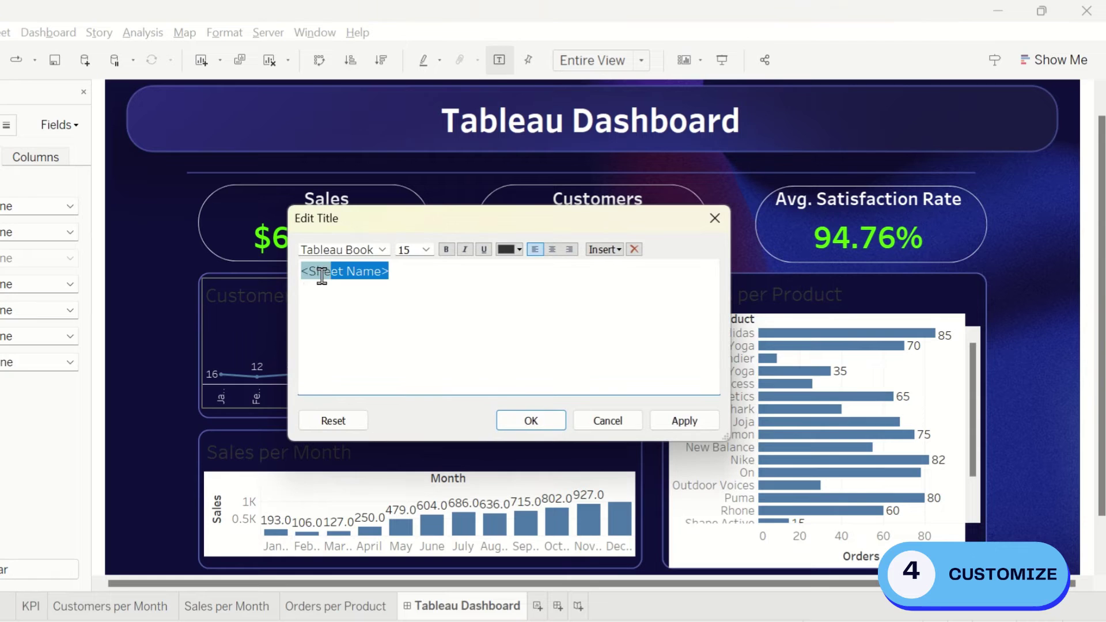
left_click(383, 250)
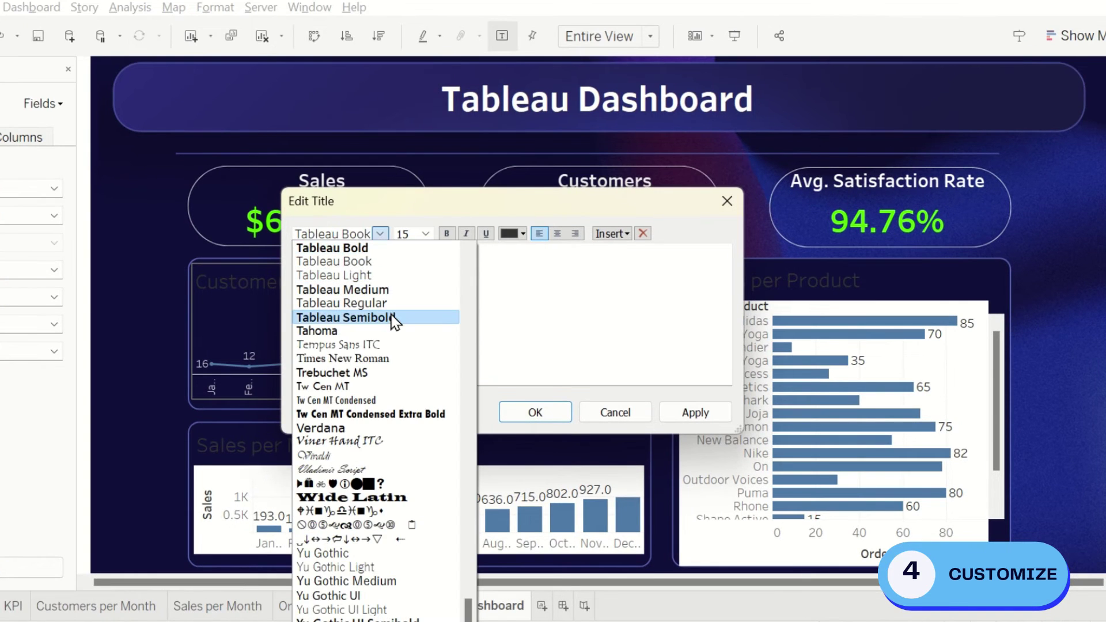
left_click(348, 328)
left_click(425, 249)
left_click(412, 272)
left_click(522, 234)
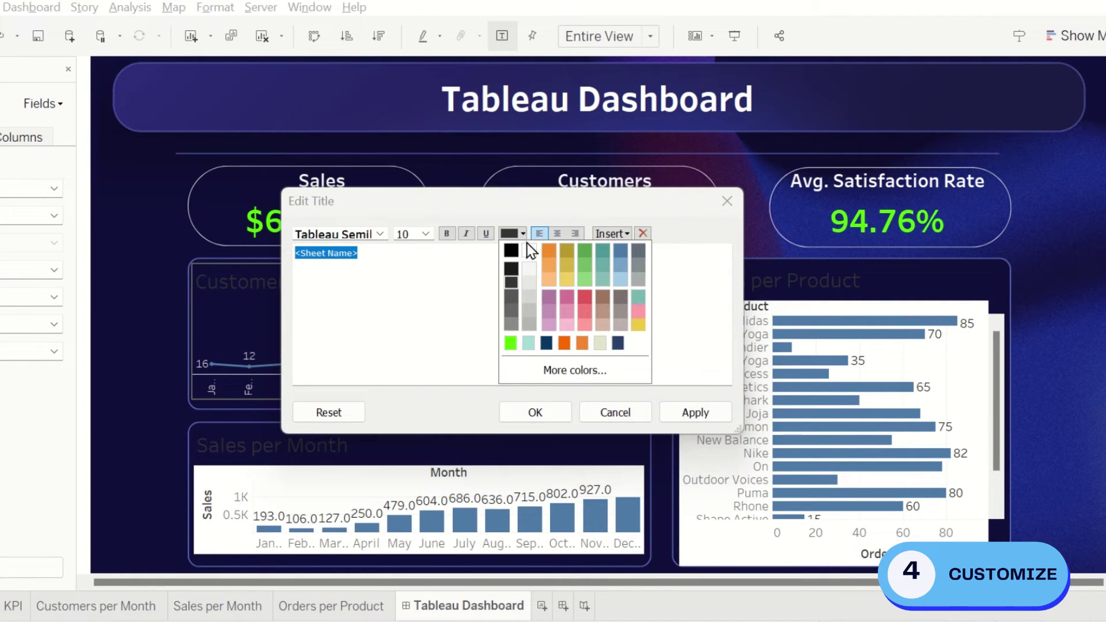
left_click(528, 250)
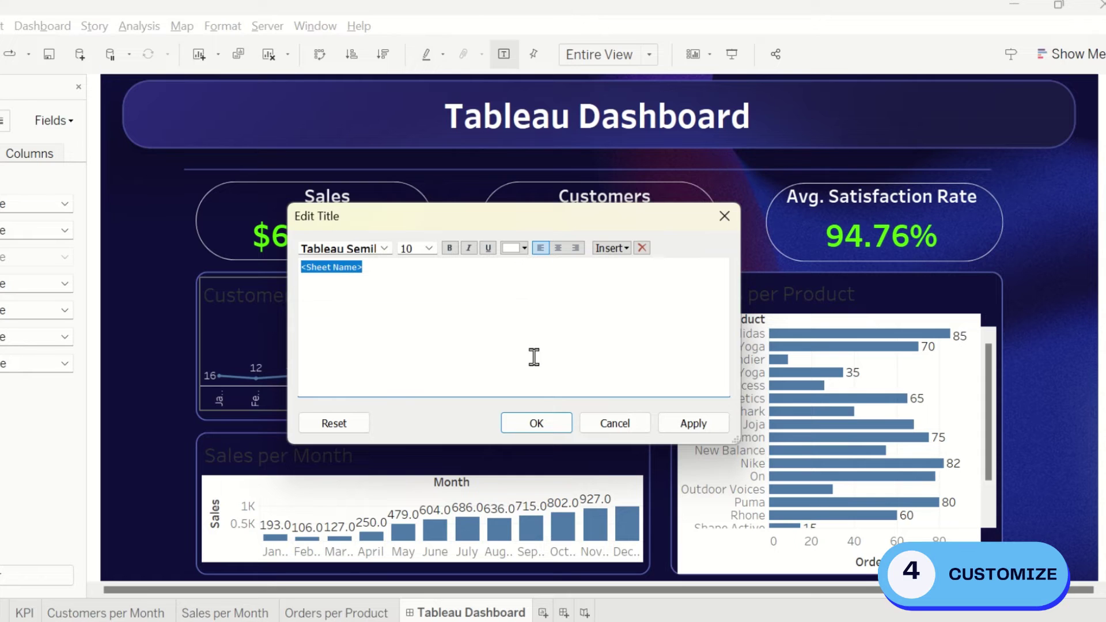
left_click(545, 423)
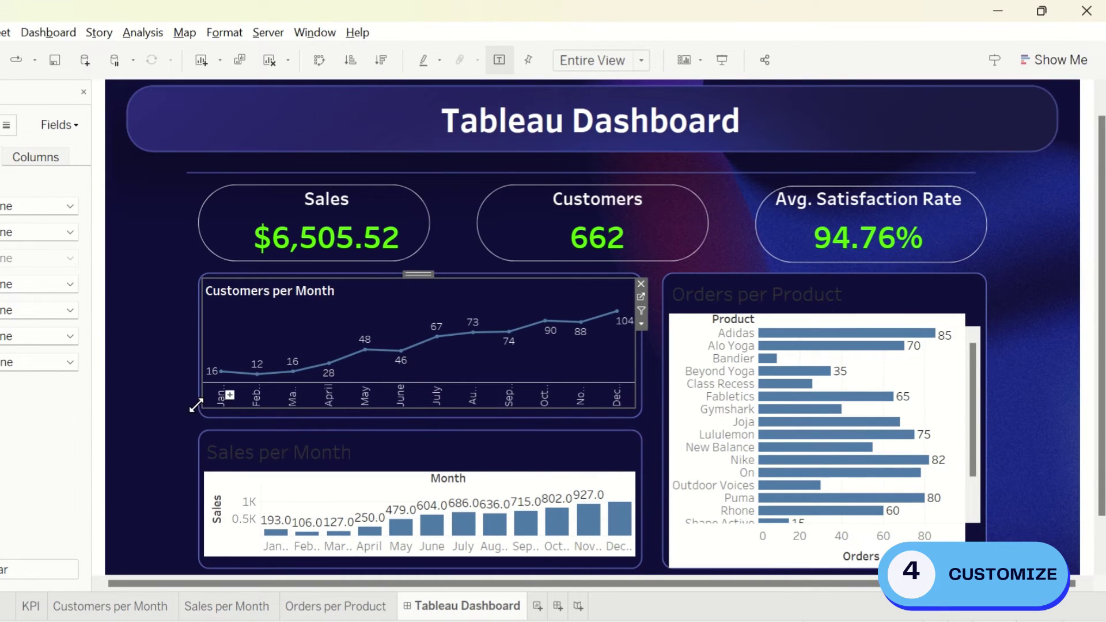
left_click(144, 420)
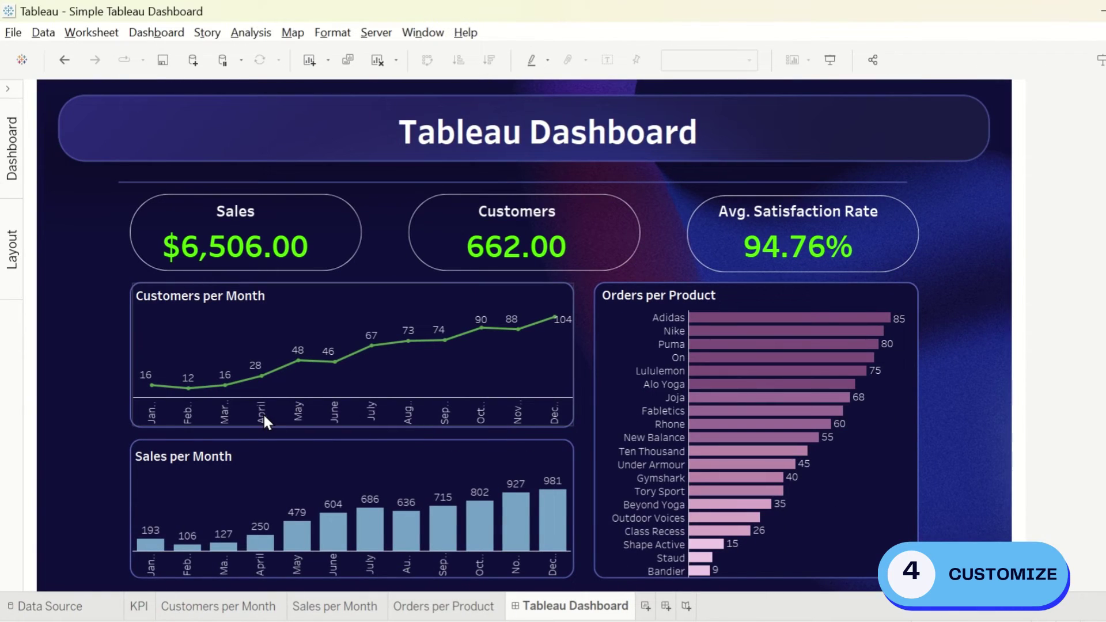
mouse_move(262, 380)
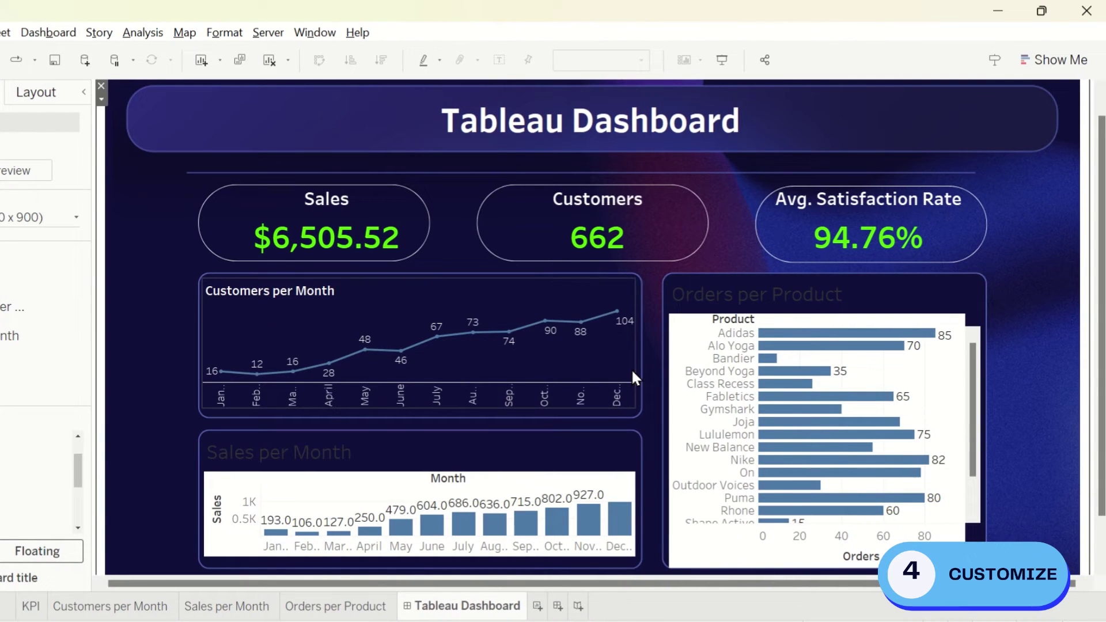
left_click(632, 372)
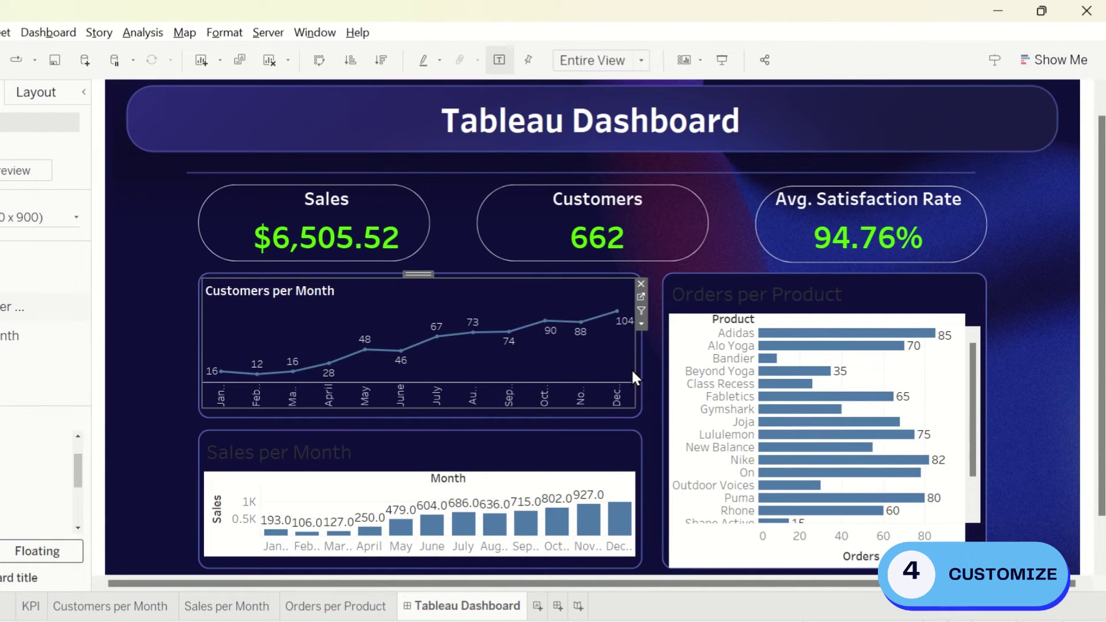
left_click(641, 297)
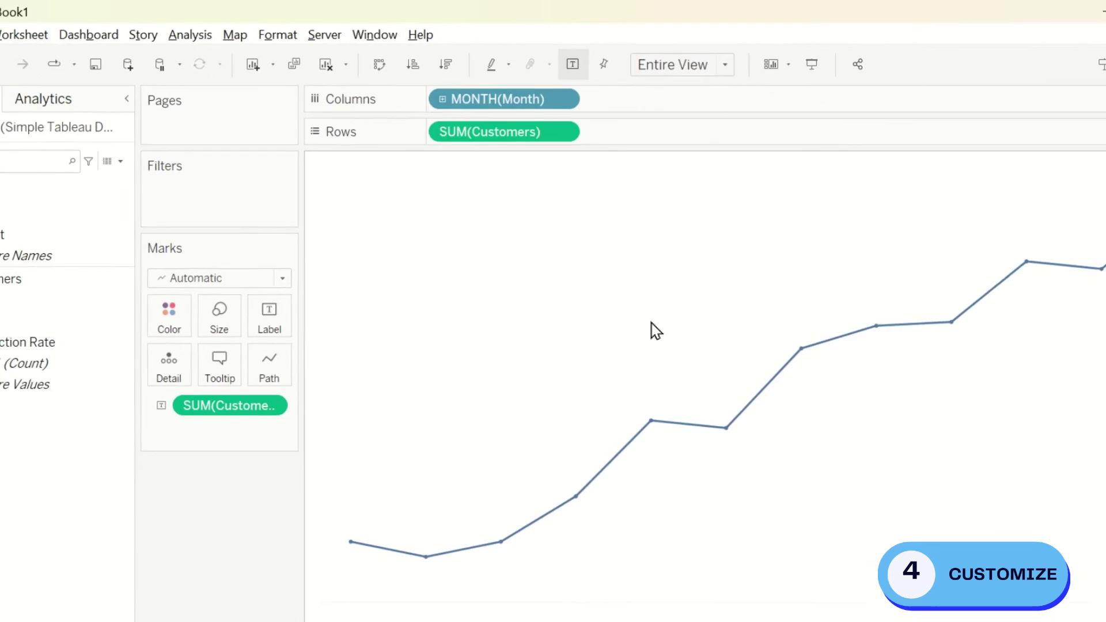
left_click(129, 302)
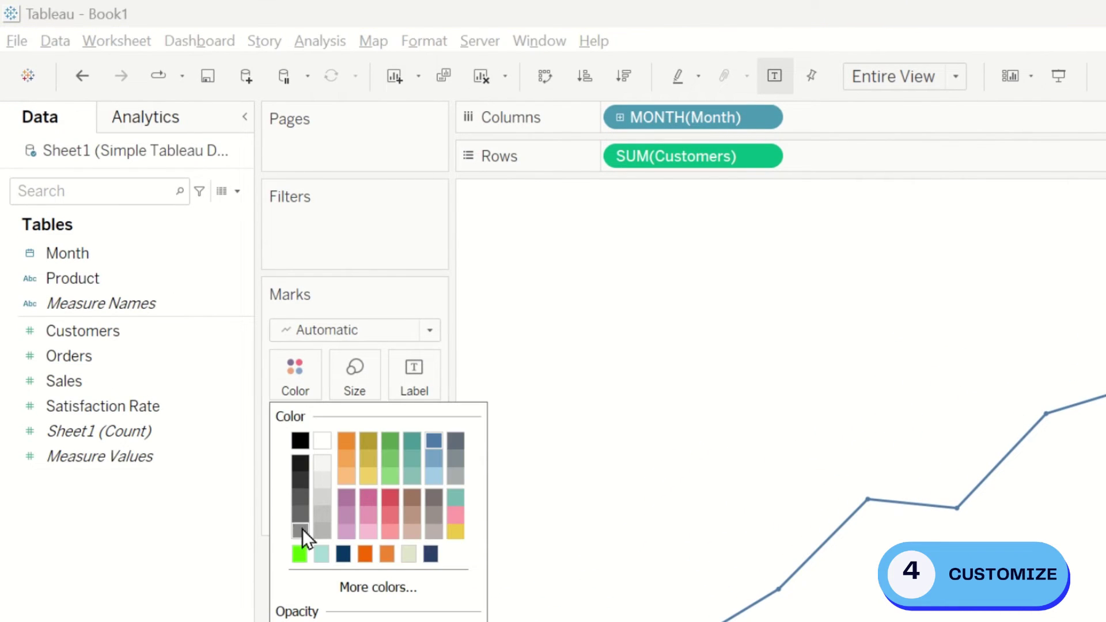
left_click(300, 553)
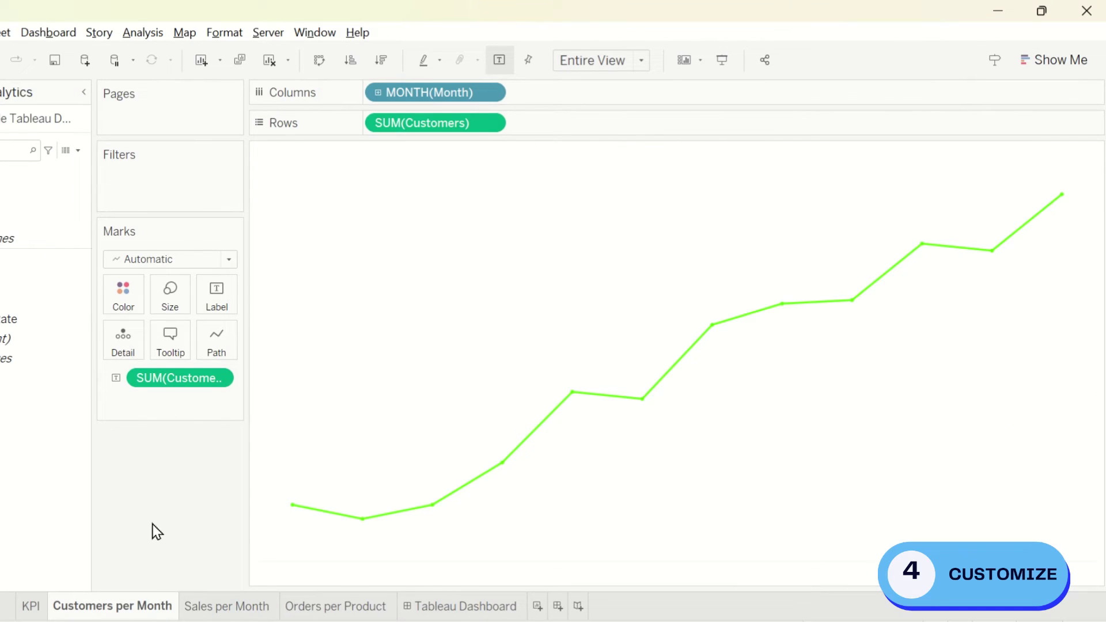
left_click(469, 619)
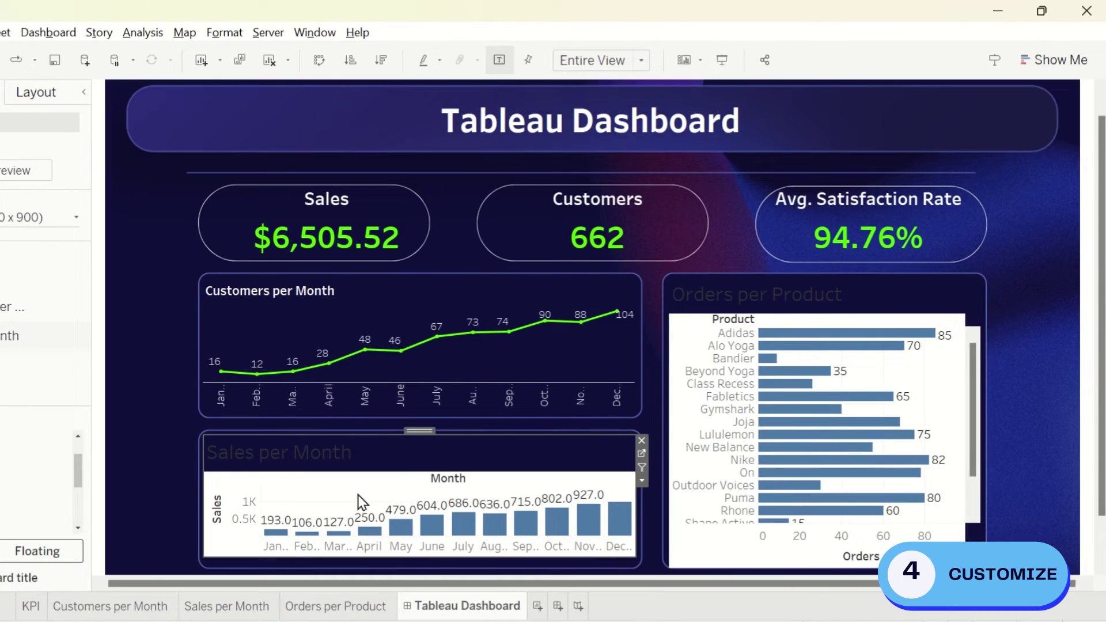
- Set the Sales per Month worksheet shading to None
right_click(358, 301)
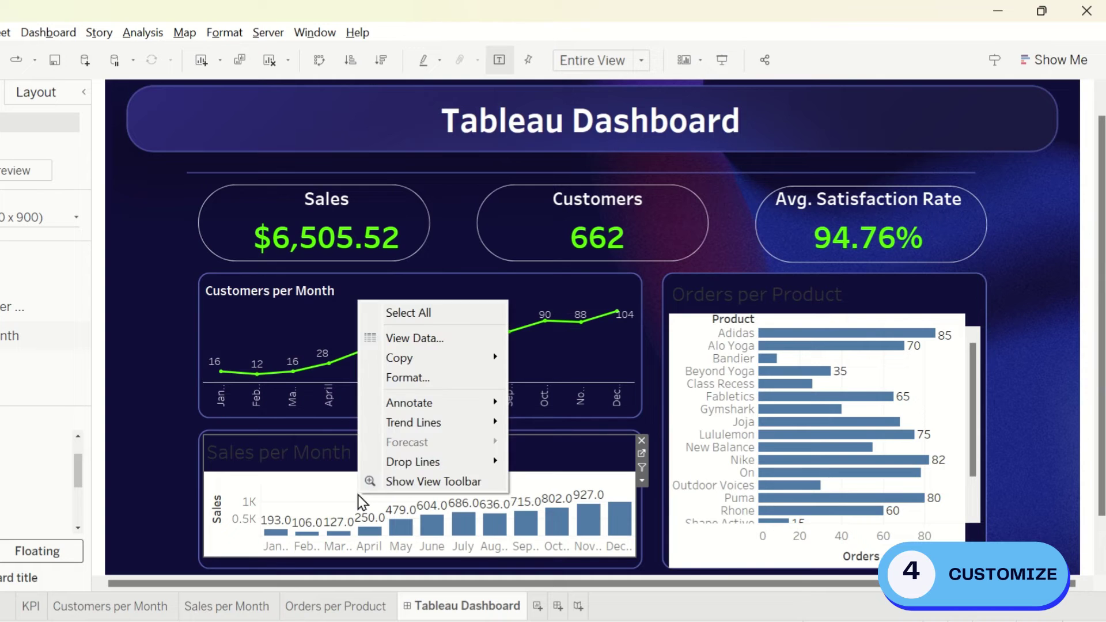
left_click(412, 378)
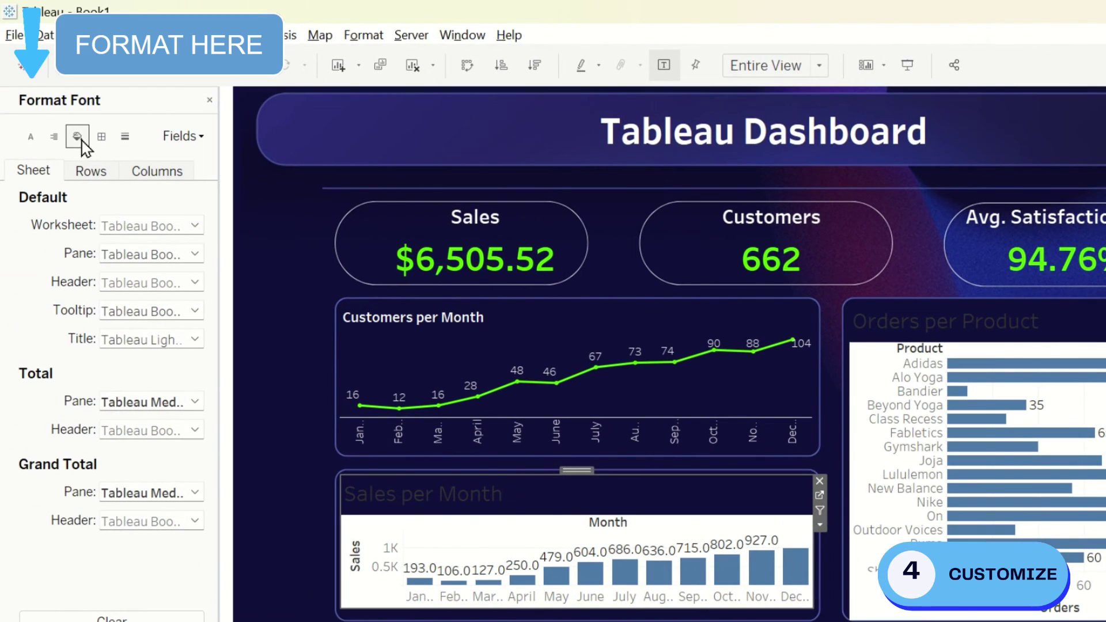
left_click(77, 136)
left_click(177, 225)
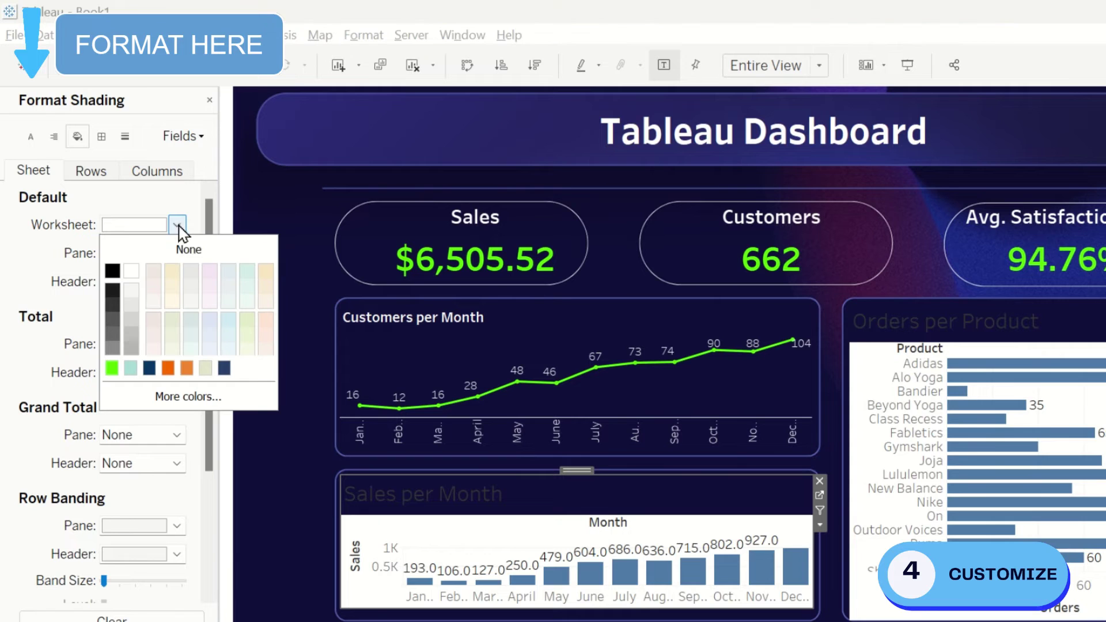
left_click(212, 251)
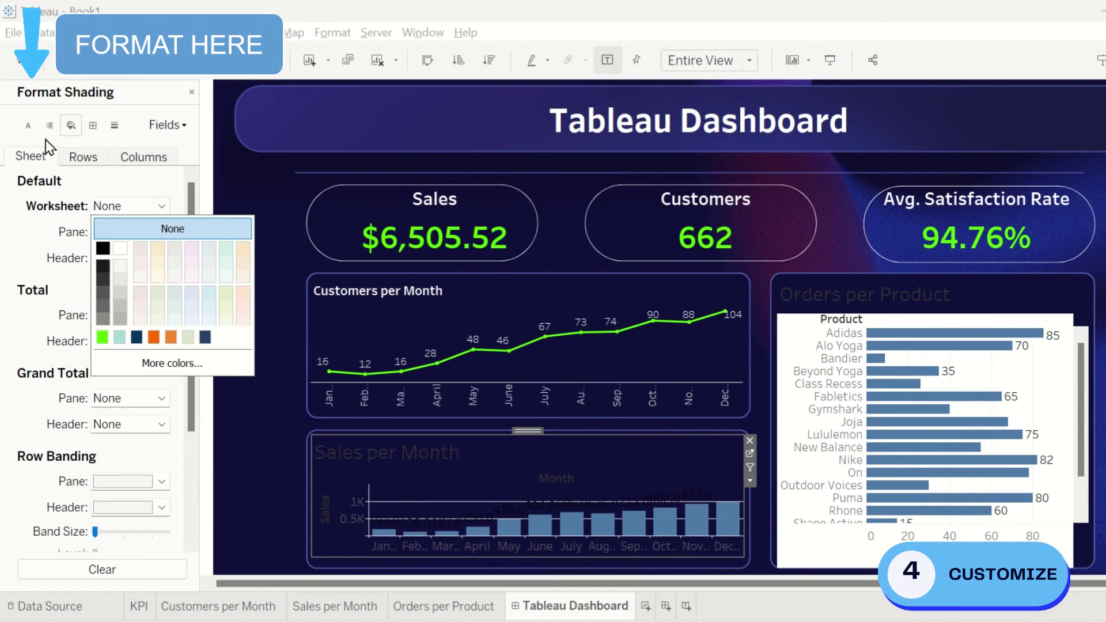
left_click(27, 130)
- Set the Sales per Month worksheet text to size 8, white
left_click(27, 129)
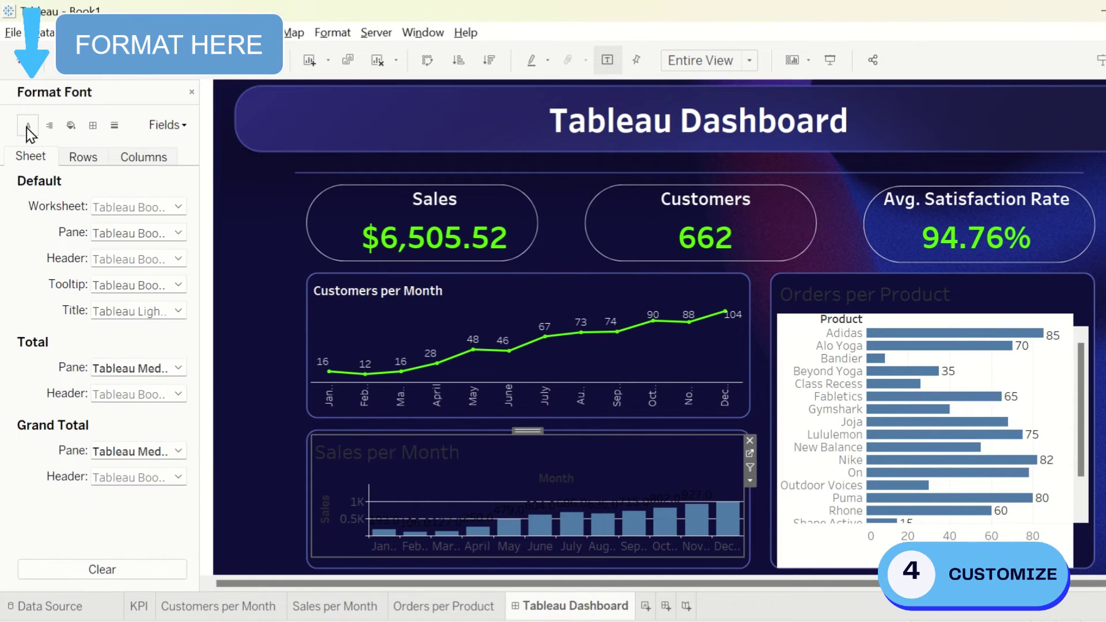
left_click(178, 207)
left_click(131, 256)
left_click(105, 277)
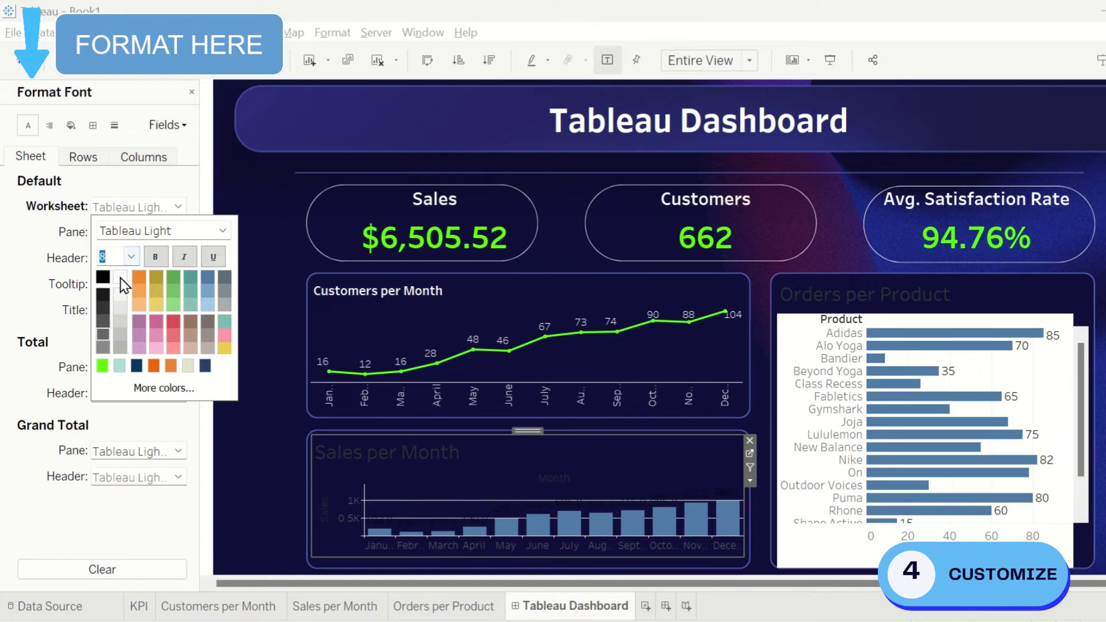
left_click(119, 277)
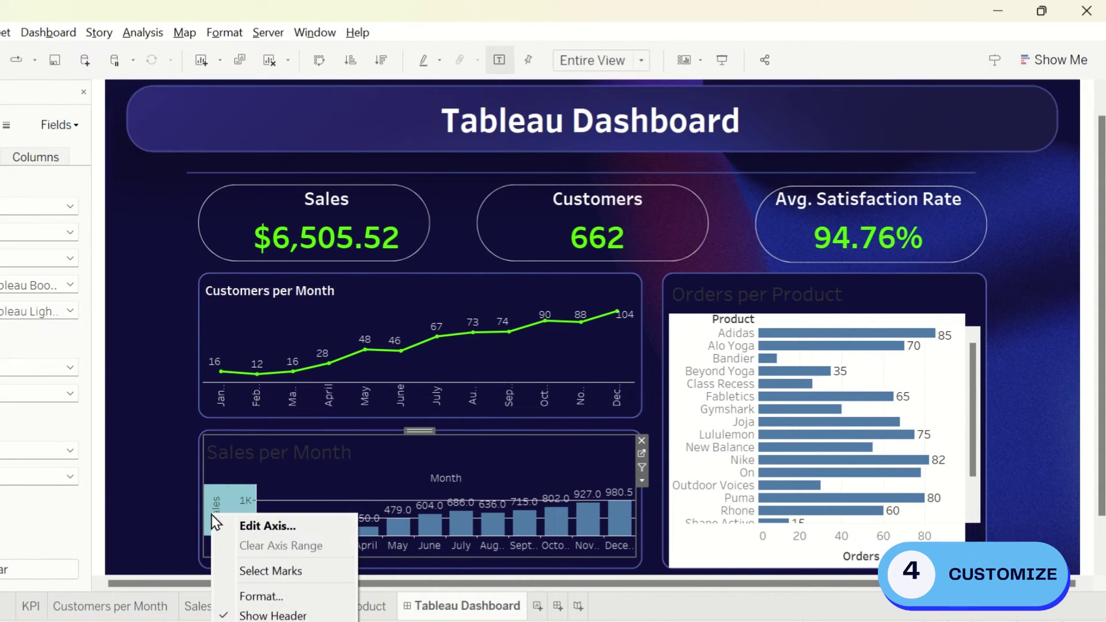
- Hide the Sales axis header and the Month field label above the bars
right_click(320, 514)
left_click(271, 615)
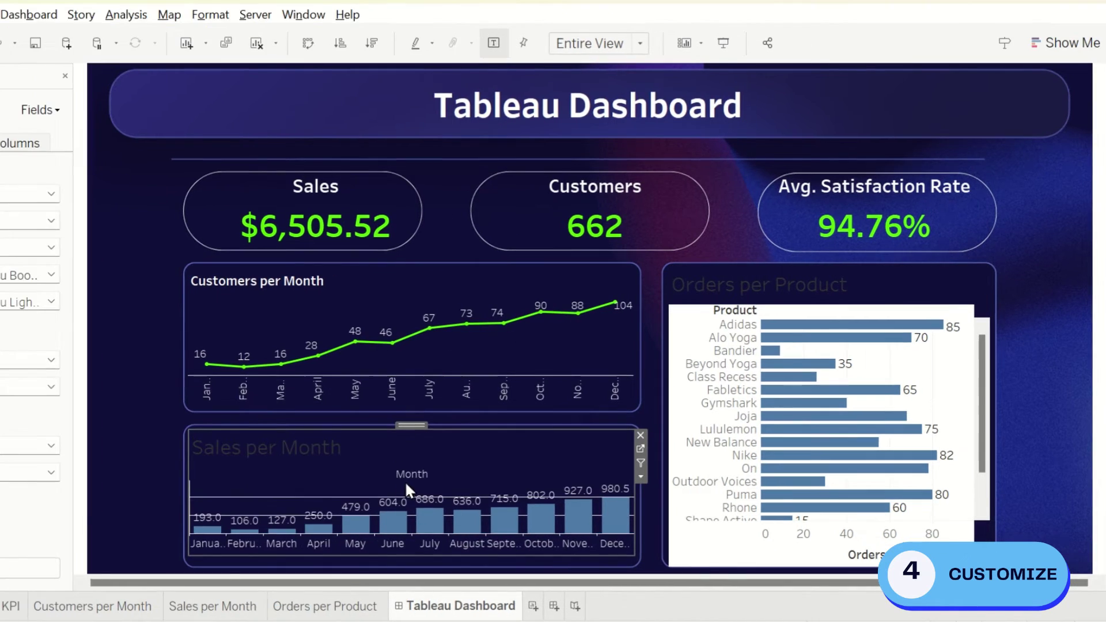
right_click(412, 479)
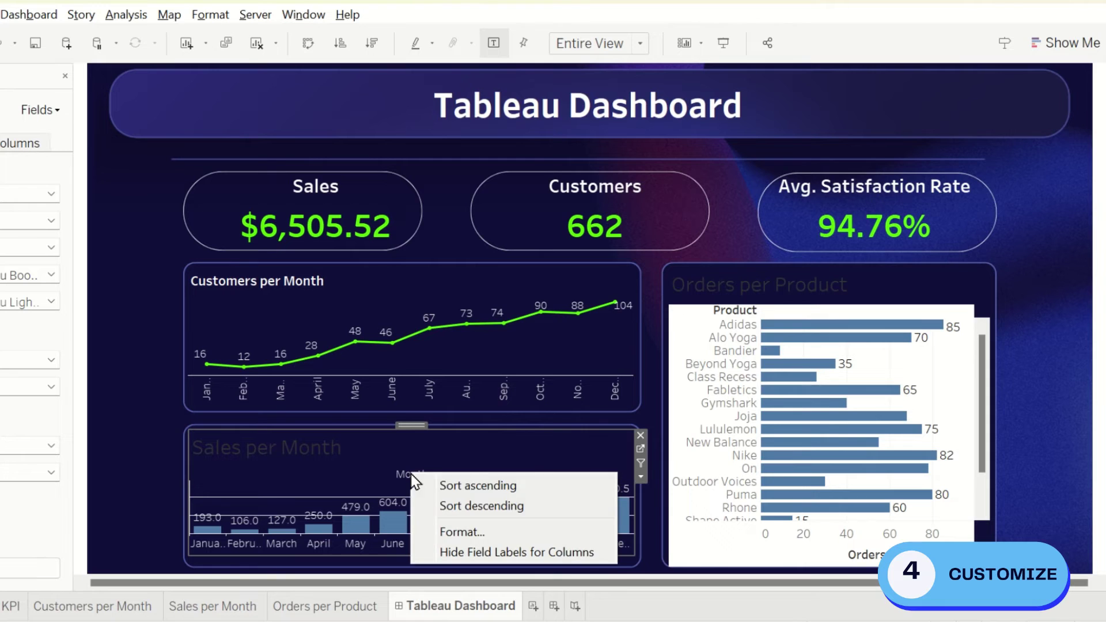
left_click(462, 552)
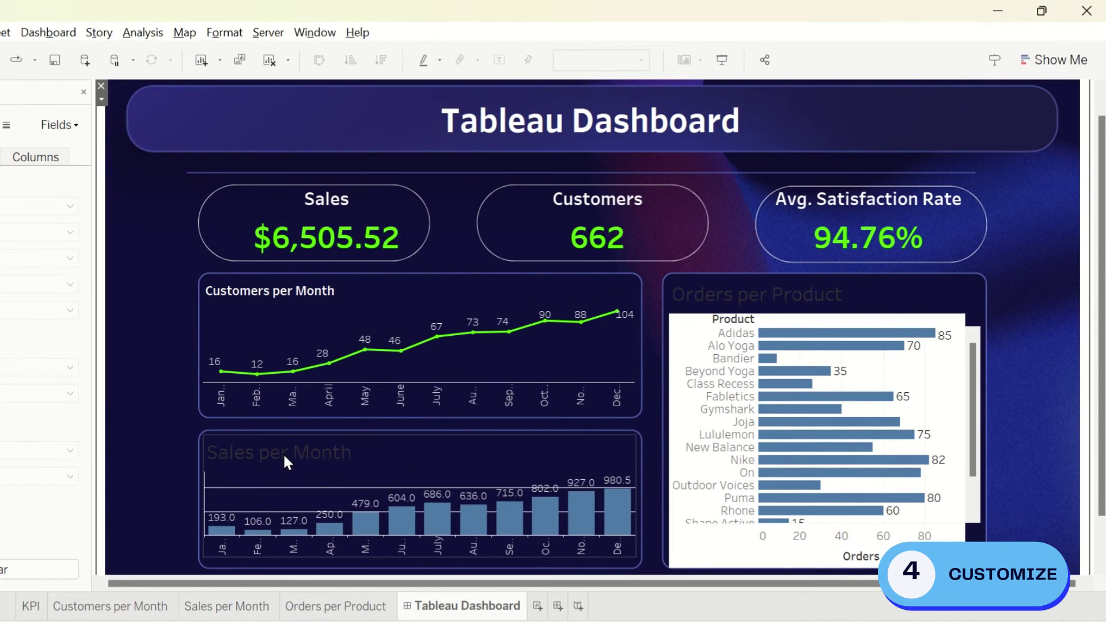
- Make the Sales per Month title size 10 and white
double_click(270, 448)
key("ctrl+a")
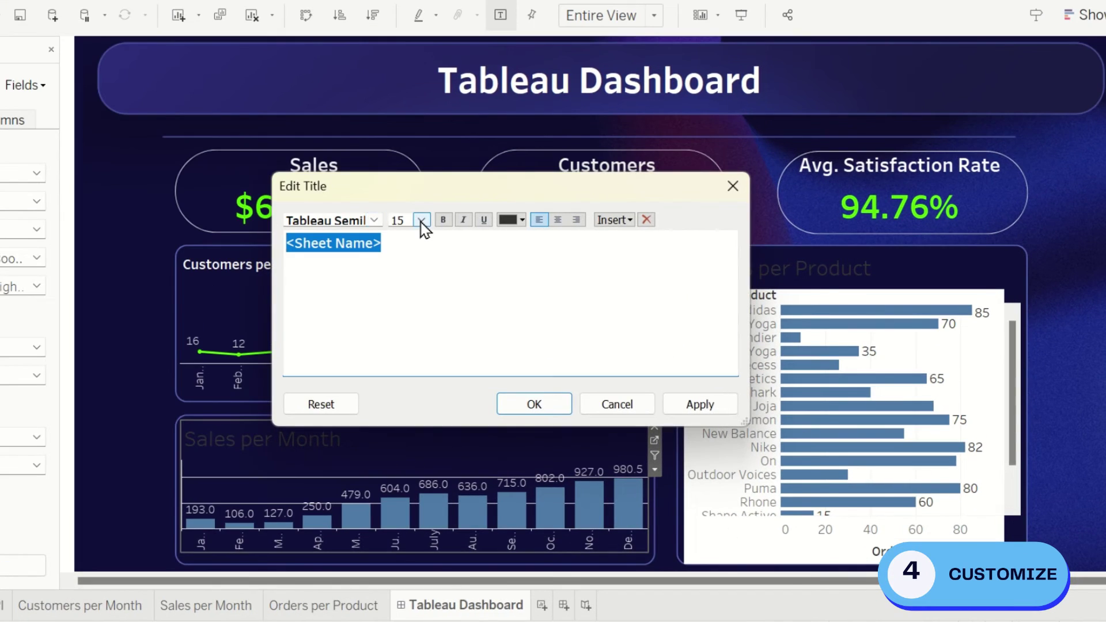
left_click(421, 220)
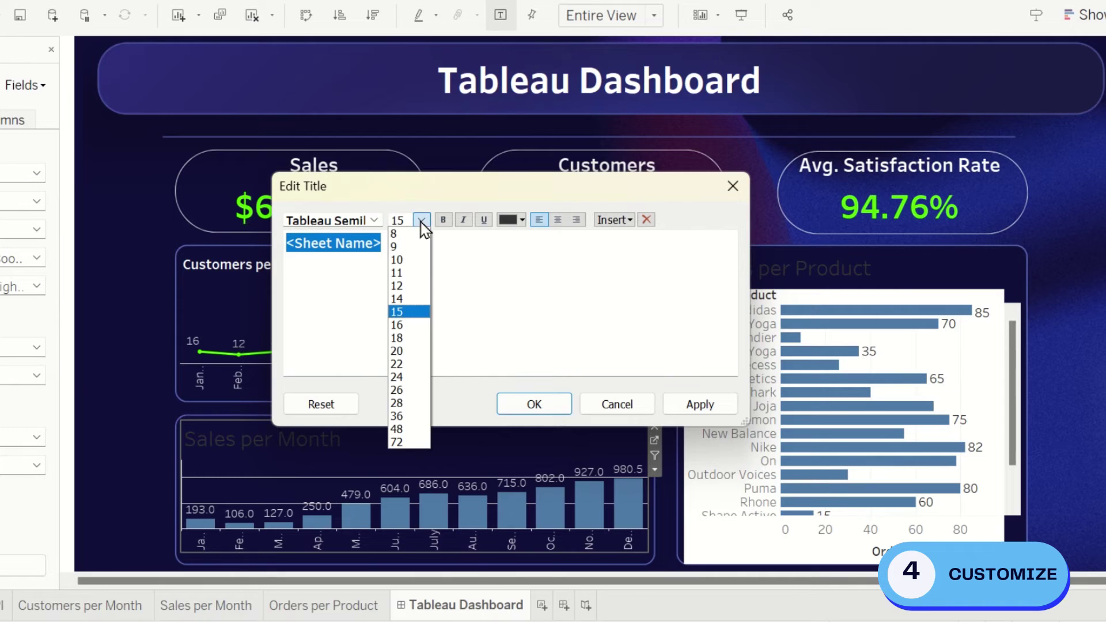
left_click(398, 260)
left_click(522, 219)
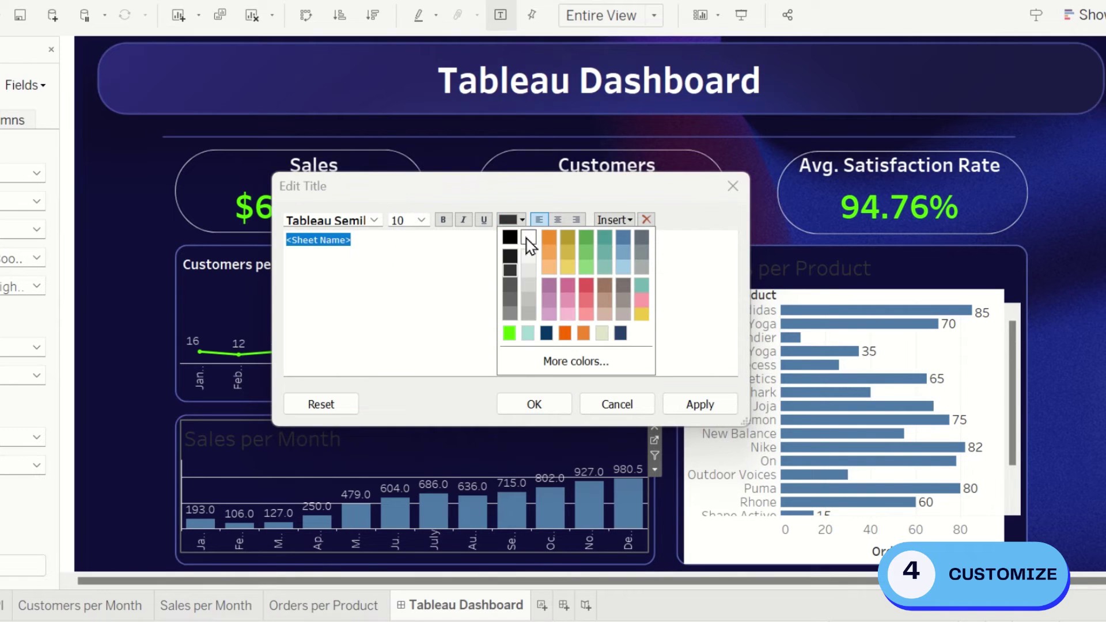
left_click(528, 238)
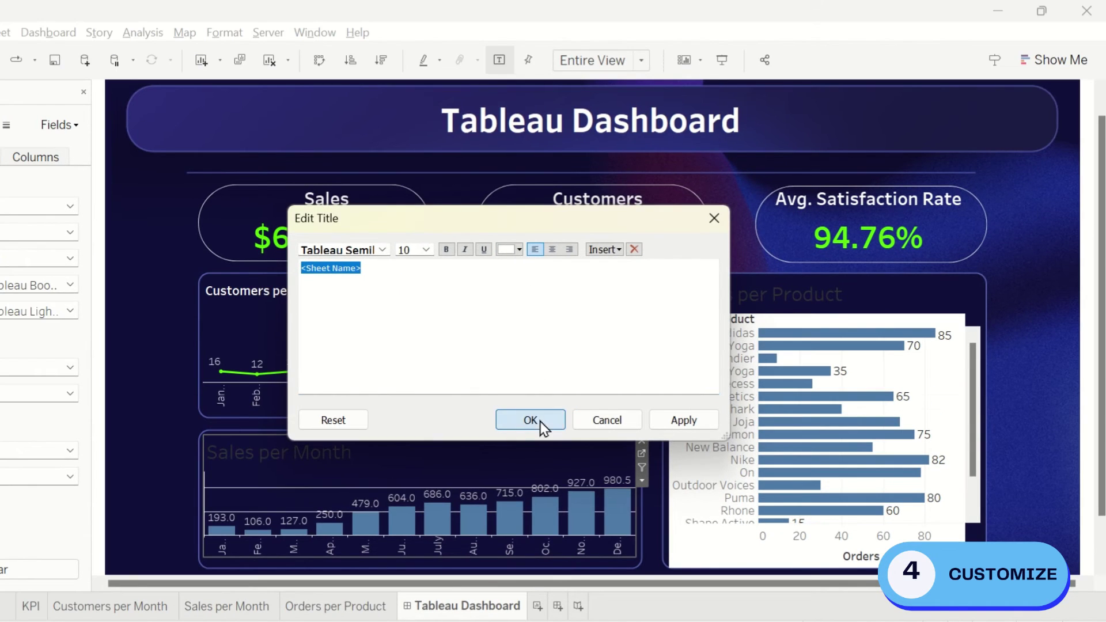
- Confirm the title edit and set the Sales per Month grid lines to None
left_click(539, 419)
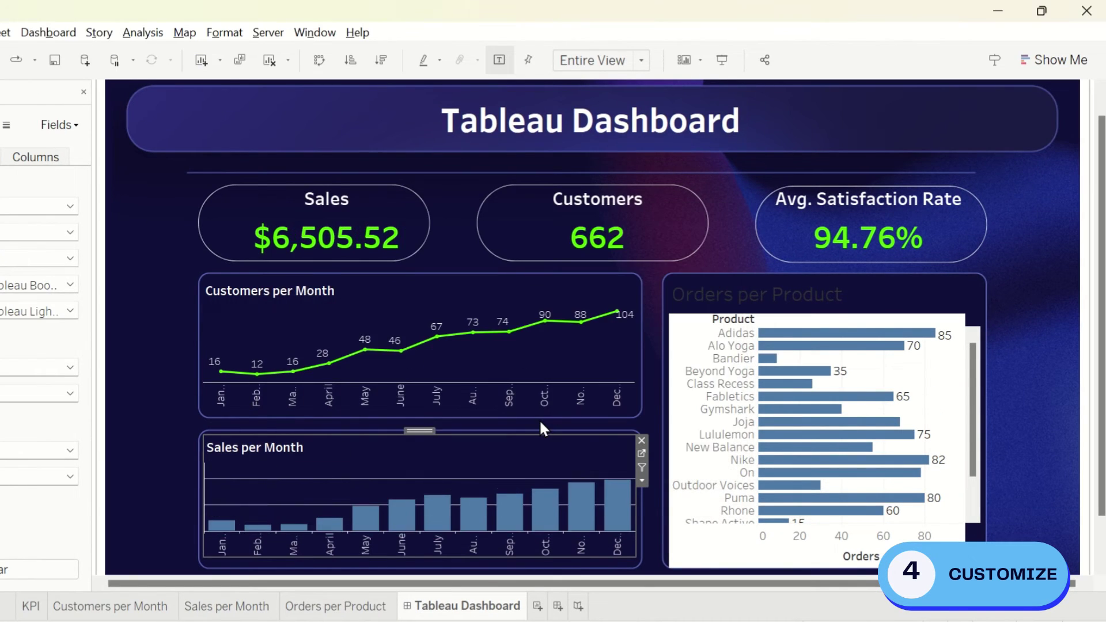
left_click(92, 125)
left_click(5, 125)
left_click(178, 206)
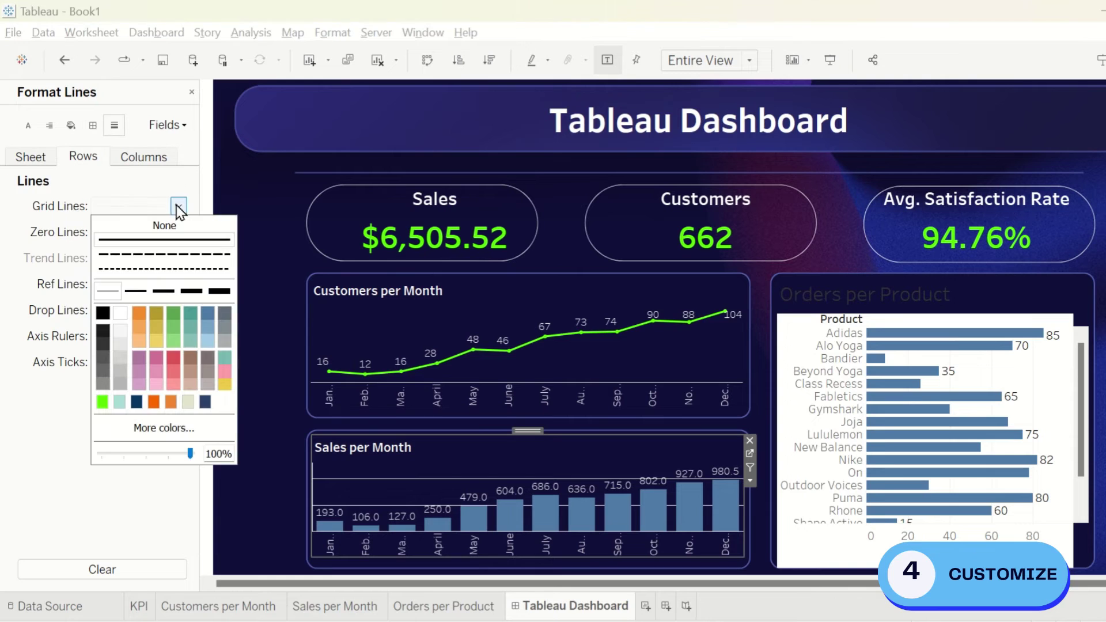
left_click(177, 228)
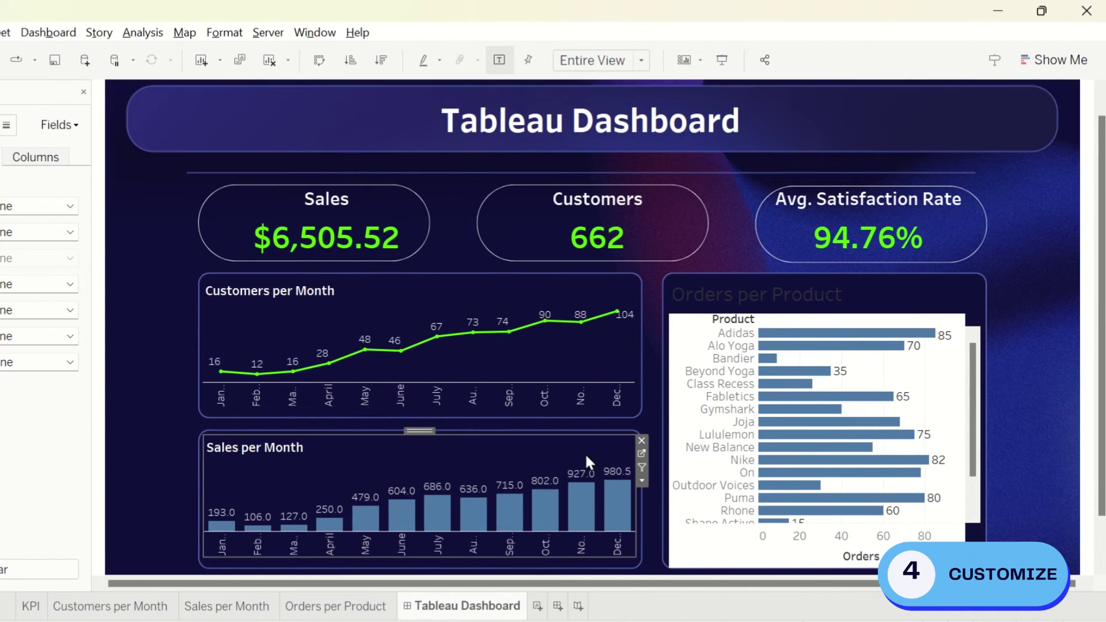
- Colour the Sales per Month bars light blue and return to the dashboard
left_click(642, 453)
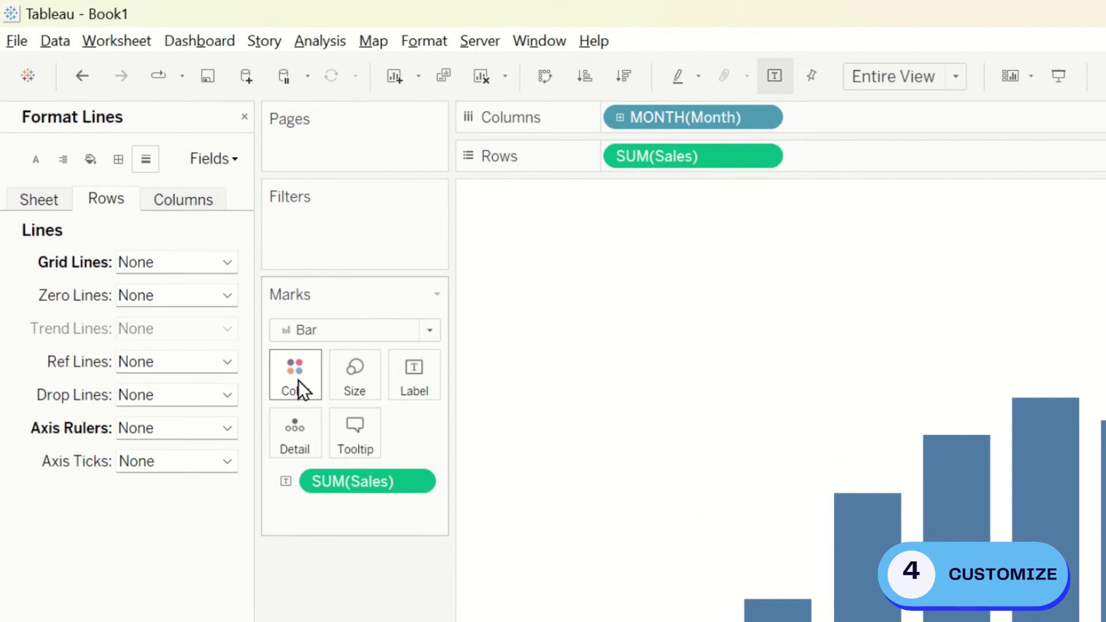
left_click(298, 380)
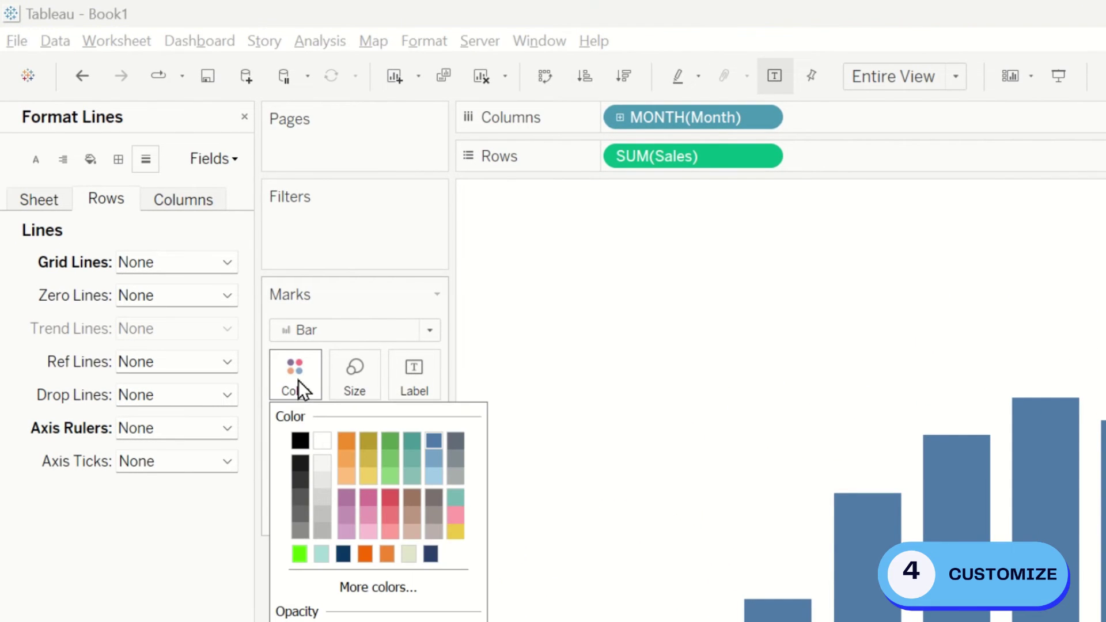
left_click(434, 458)
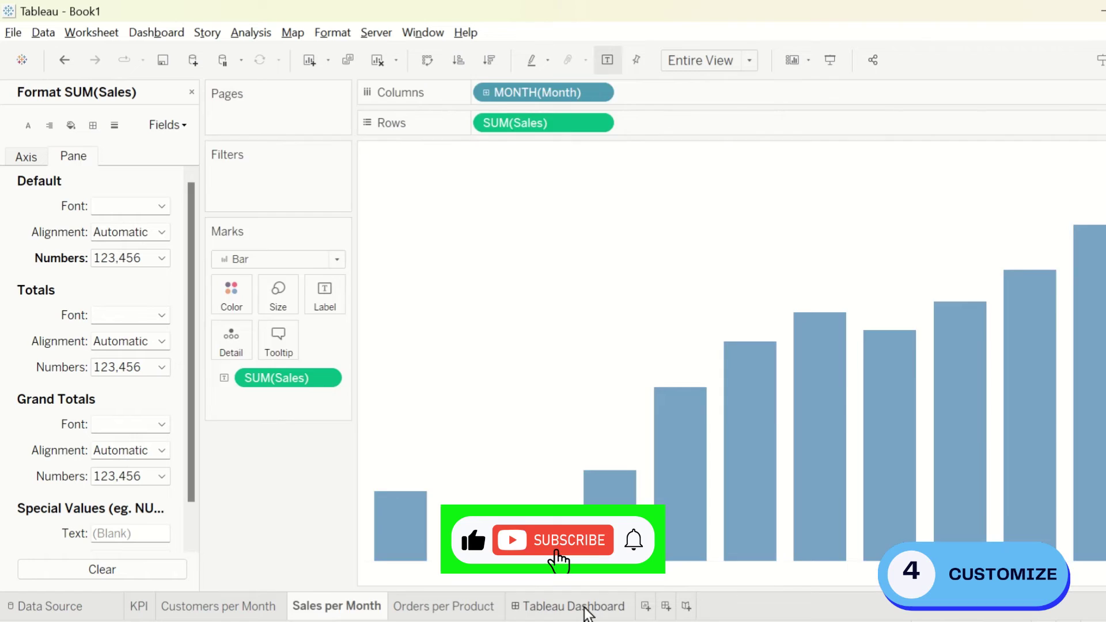
left_click(586, 609)
left_click(252, 463)
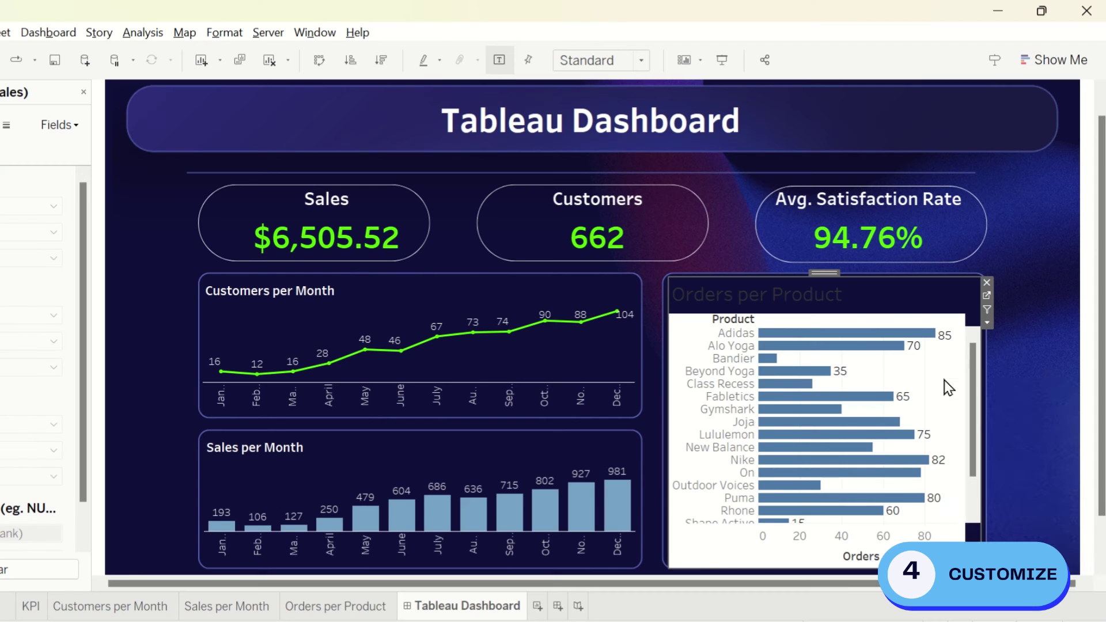
- Set Orders per Product worksheet shading to None and its text to white
right_click(945, 382)
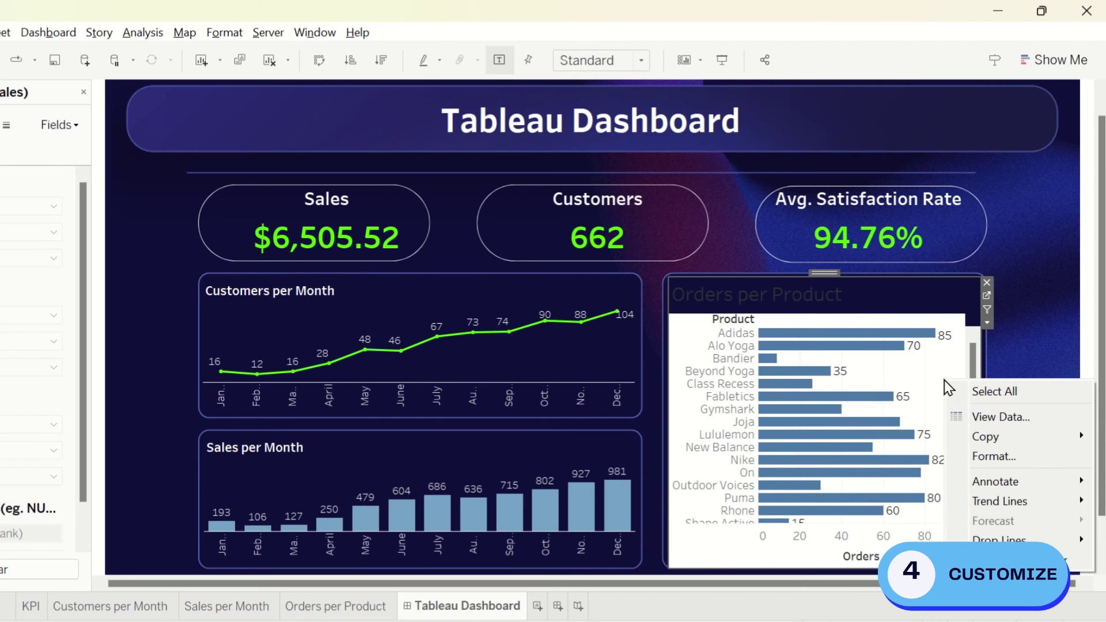
left_click(995, 456)
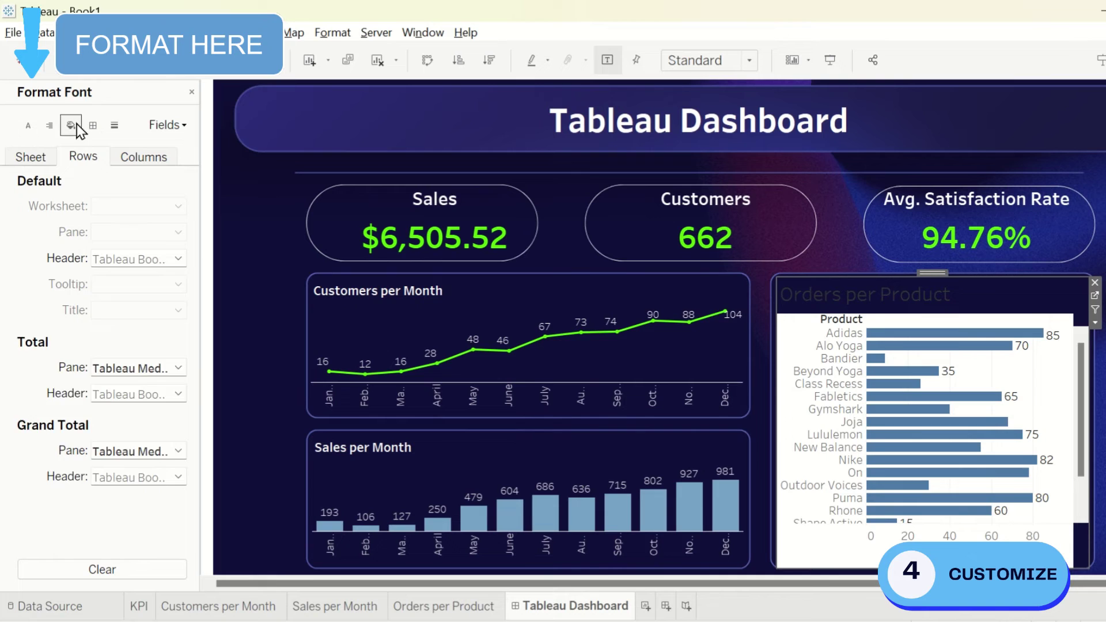
left_click(71, 125)
left_click(39, 158)
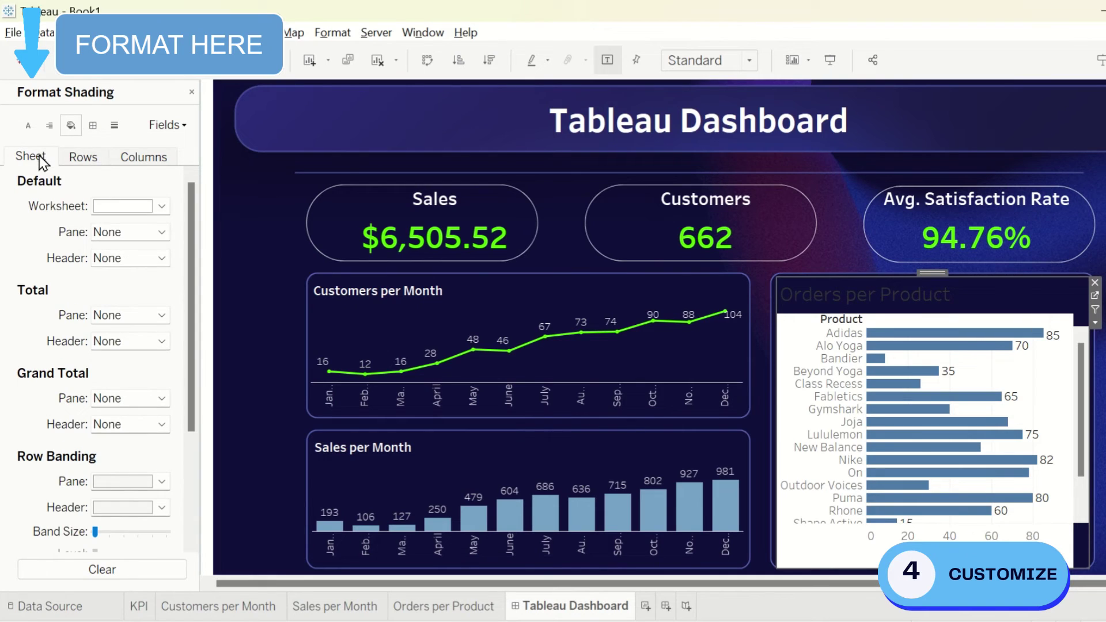
left_click(162, 206)
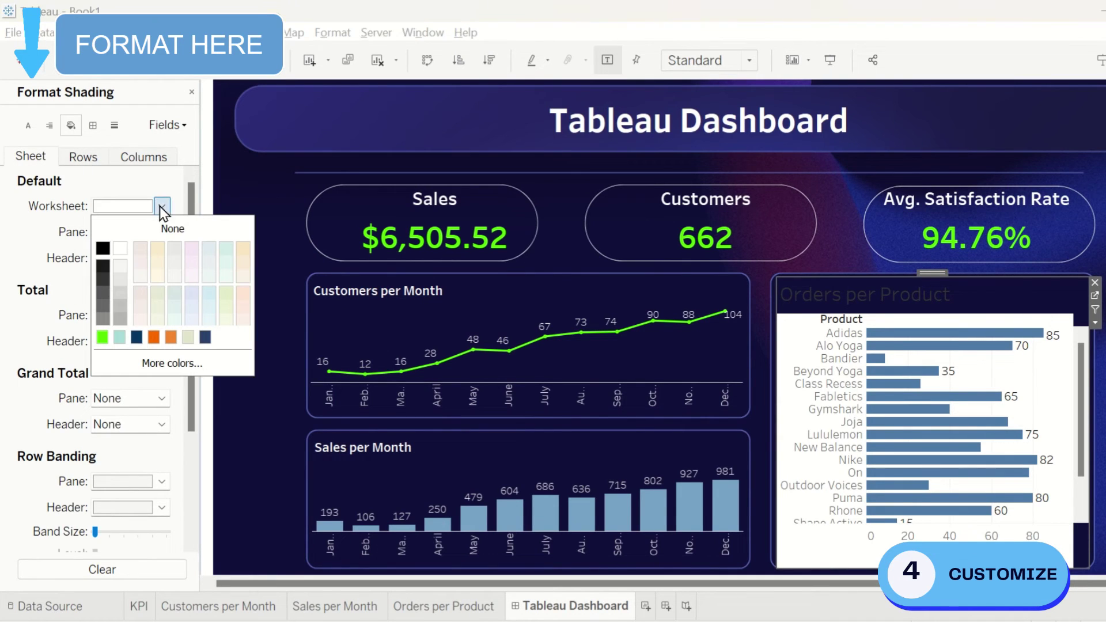
left_click(203, 233)
left_click(28, 125)
left_click(185, 190)
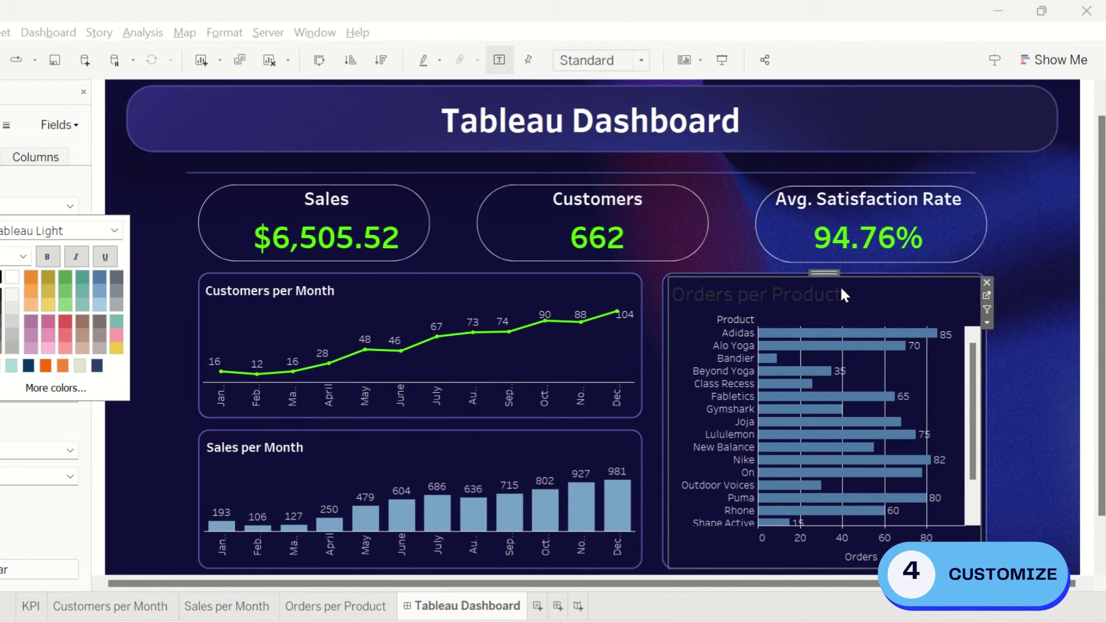
- Colour the Orders per Product title white
double_click(942, 291)
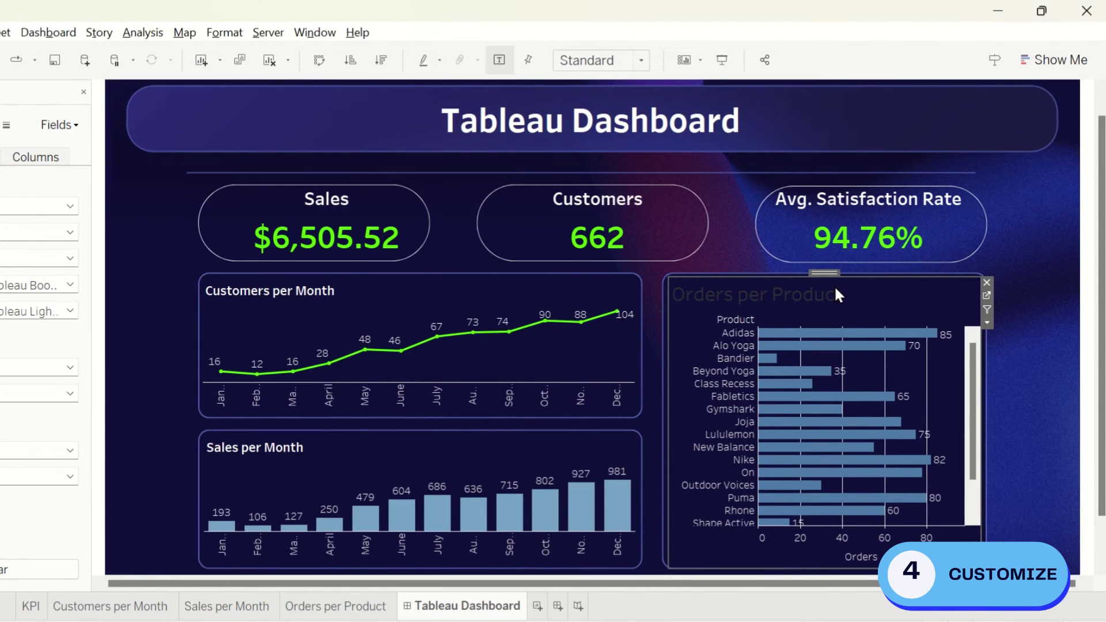
left_click_drag(445, 271, 301, 271)
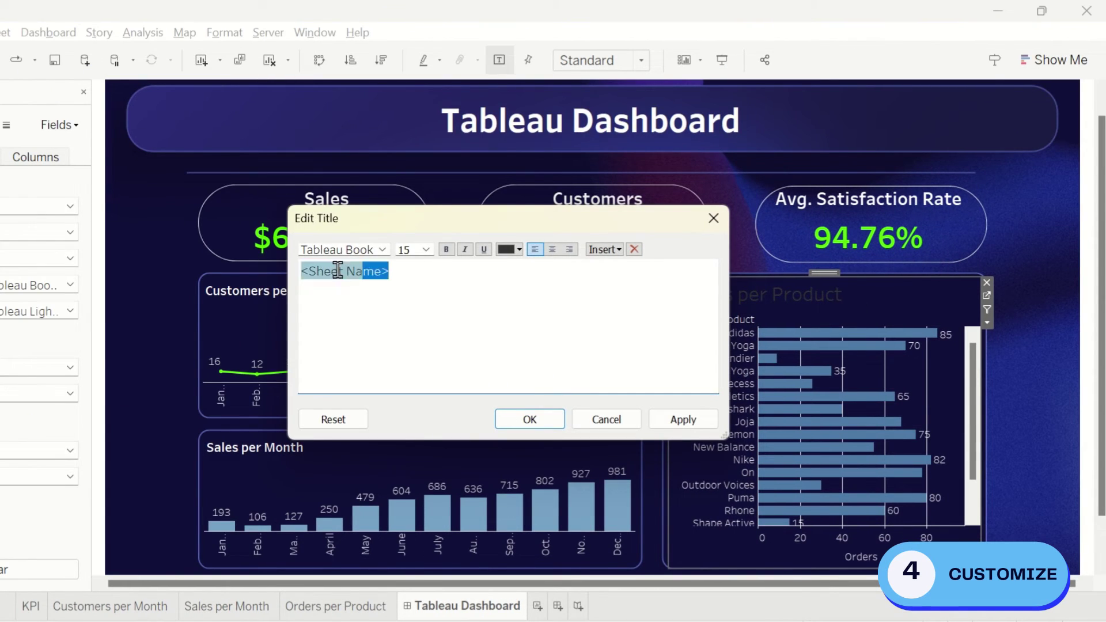
left_click(519, 249)
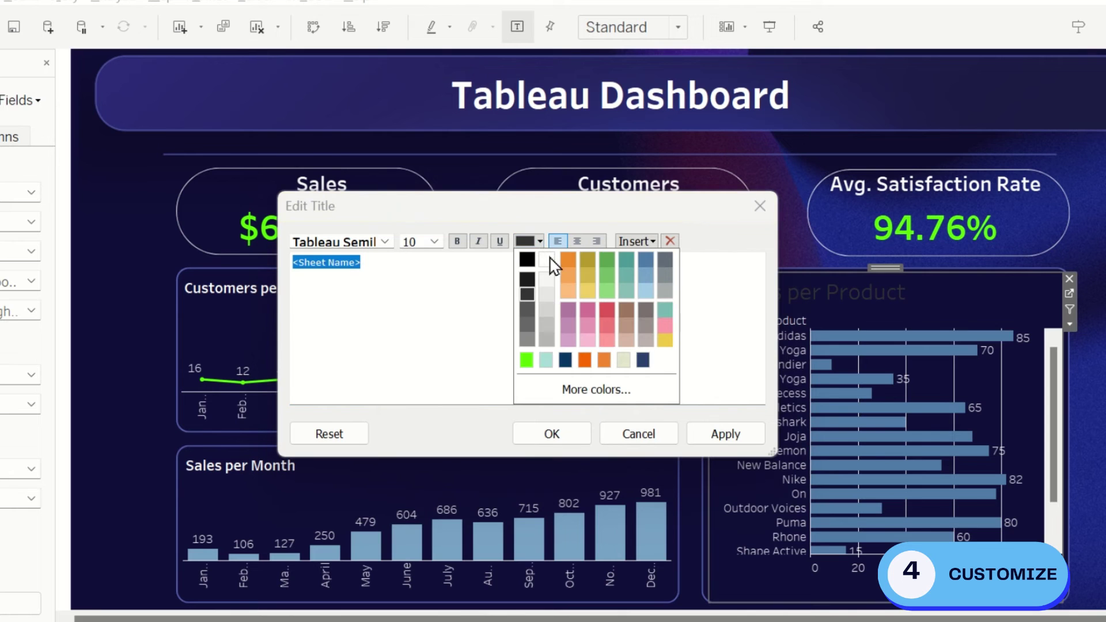
left_click(550, 262)
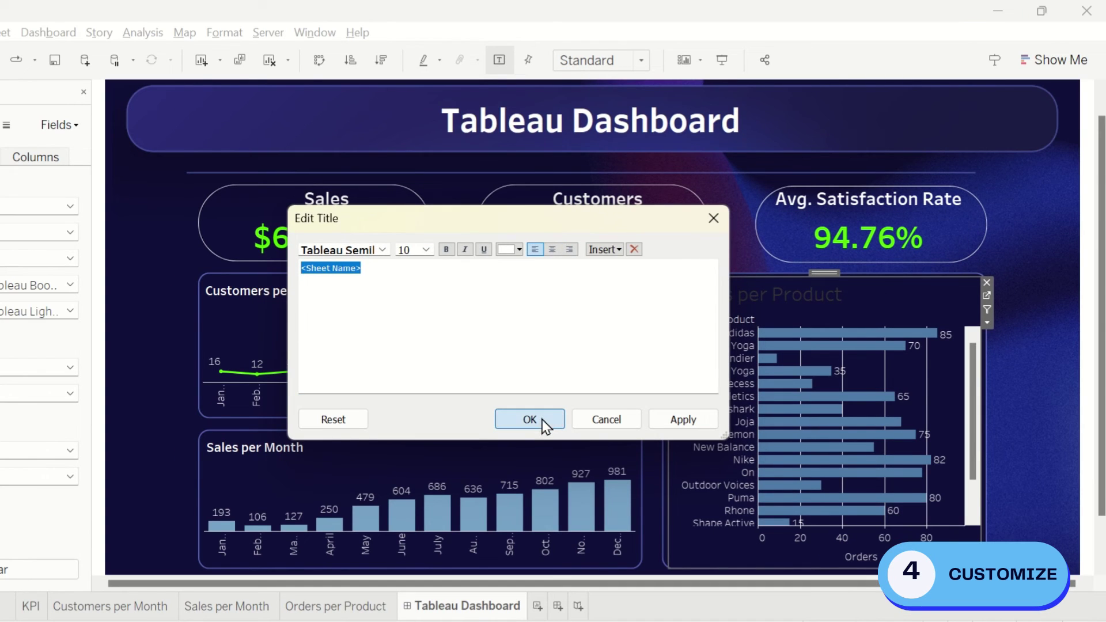
left_click(542, 420)
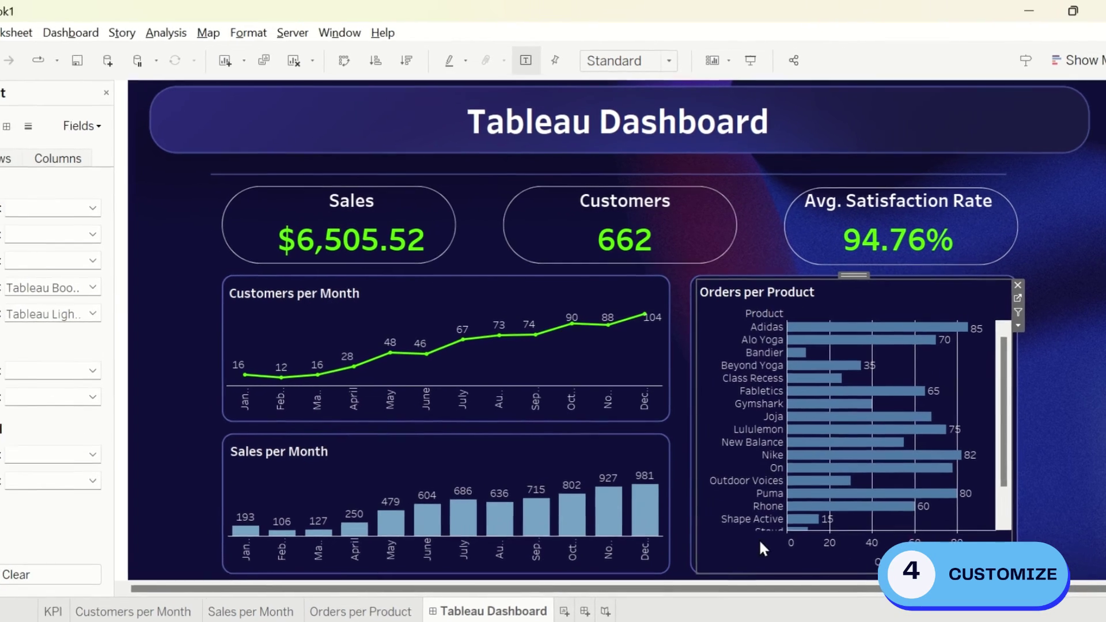
left_click(6, 124)
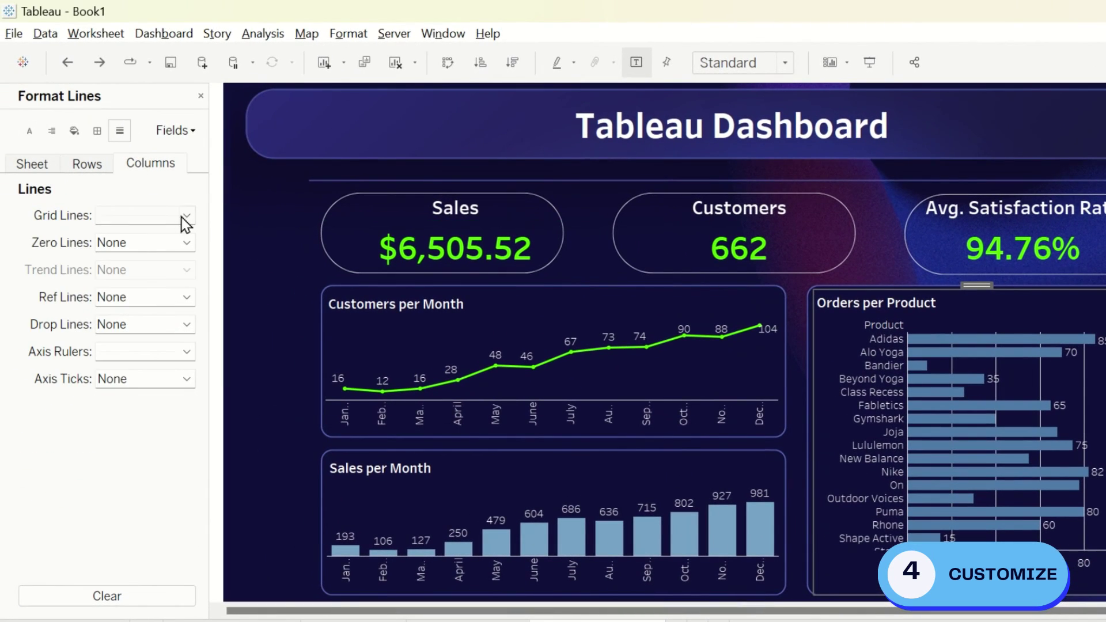
- Set Orders per Product grid lines to None and hide the Orders axis
left_click(185, 217)
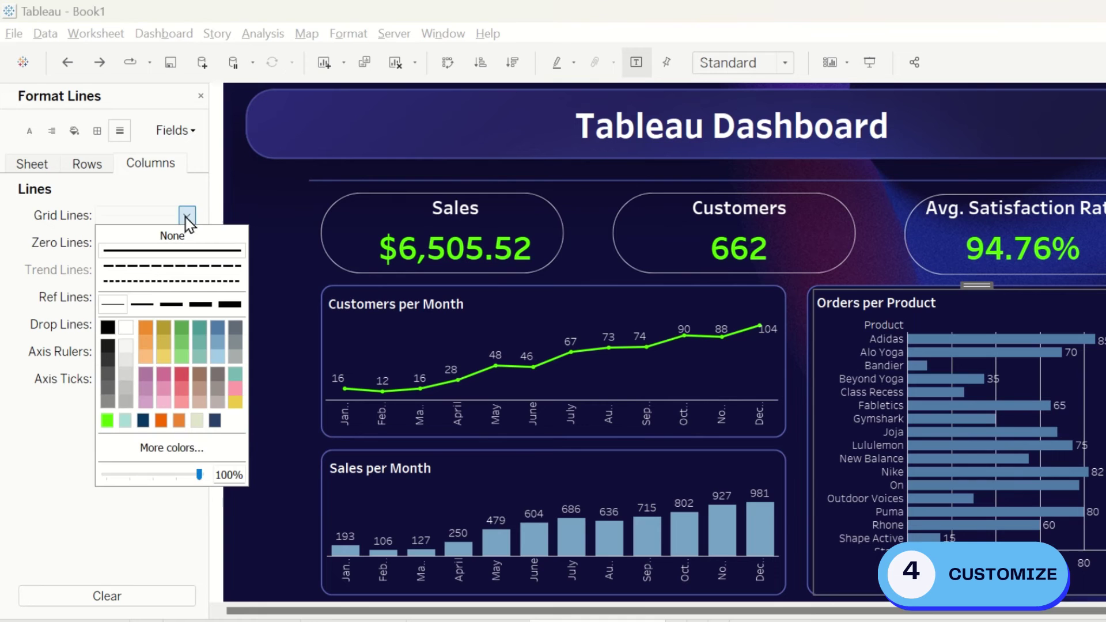
left_click(199, 235)
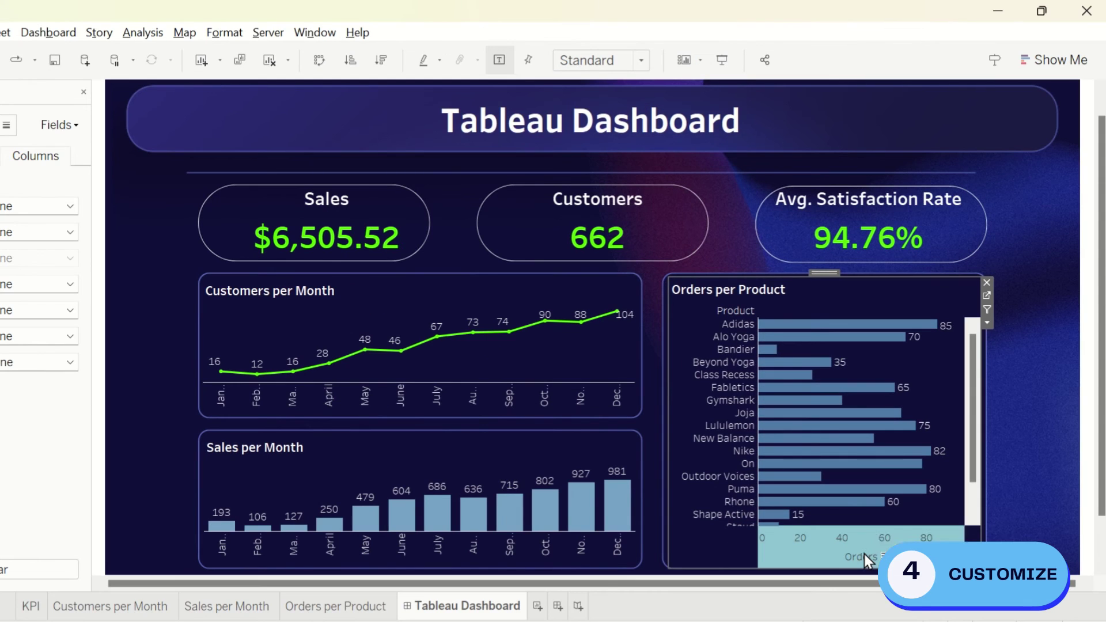
right_click(1019, 581)
left_click(920, 514)
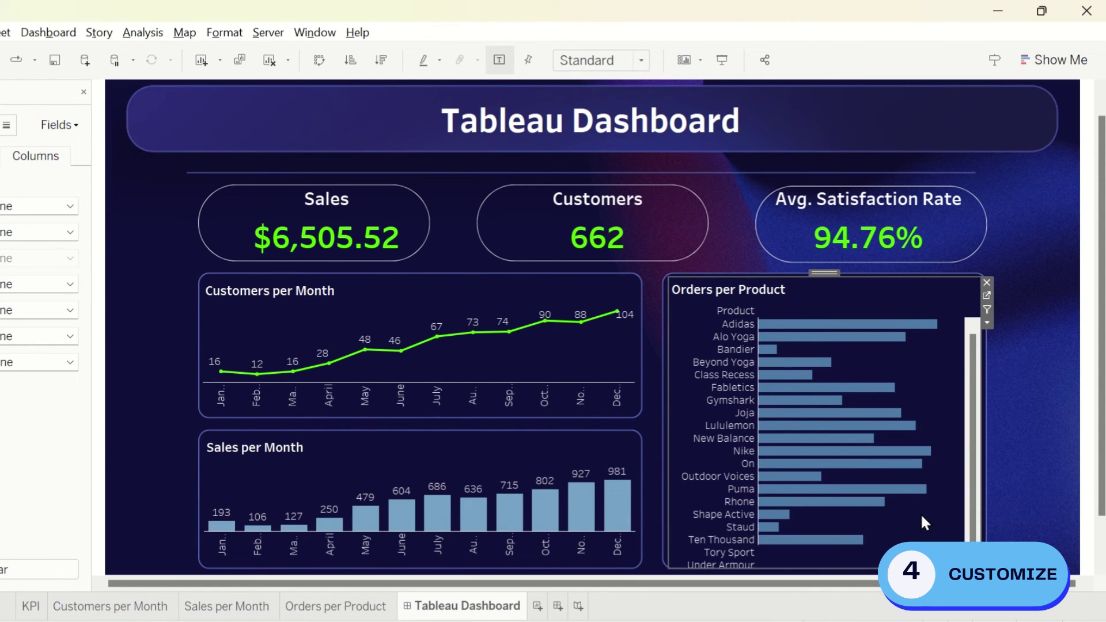
- Hide the Product row field label and open the Orders per Product worksheet
scroll(722, 254, "down", 1)
right_click(722, 255)
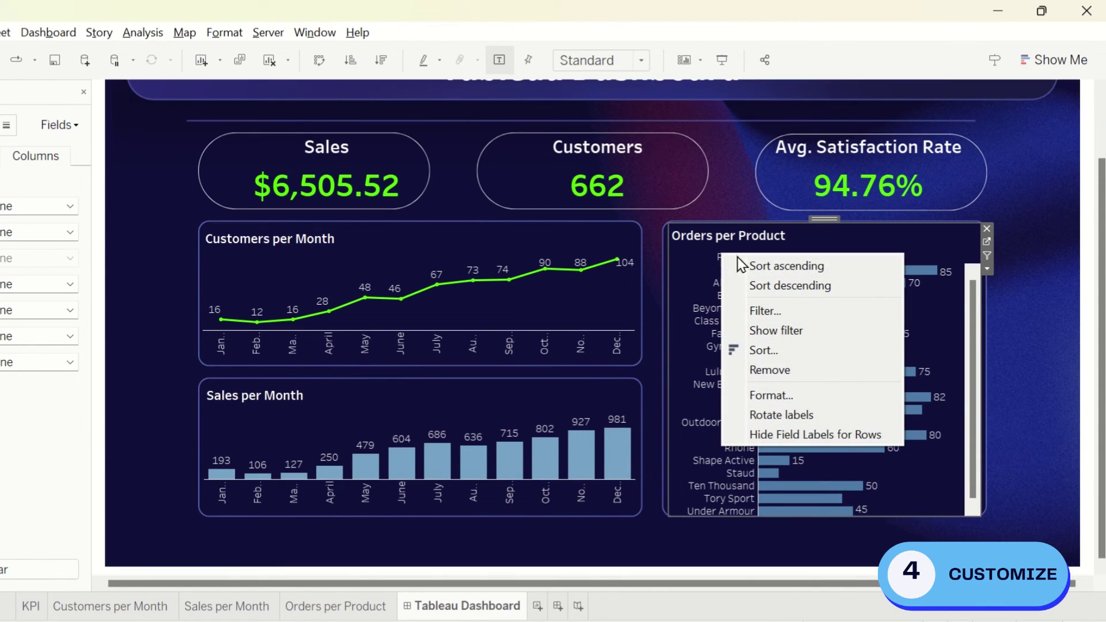
left_click(779, 434)
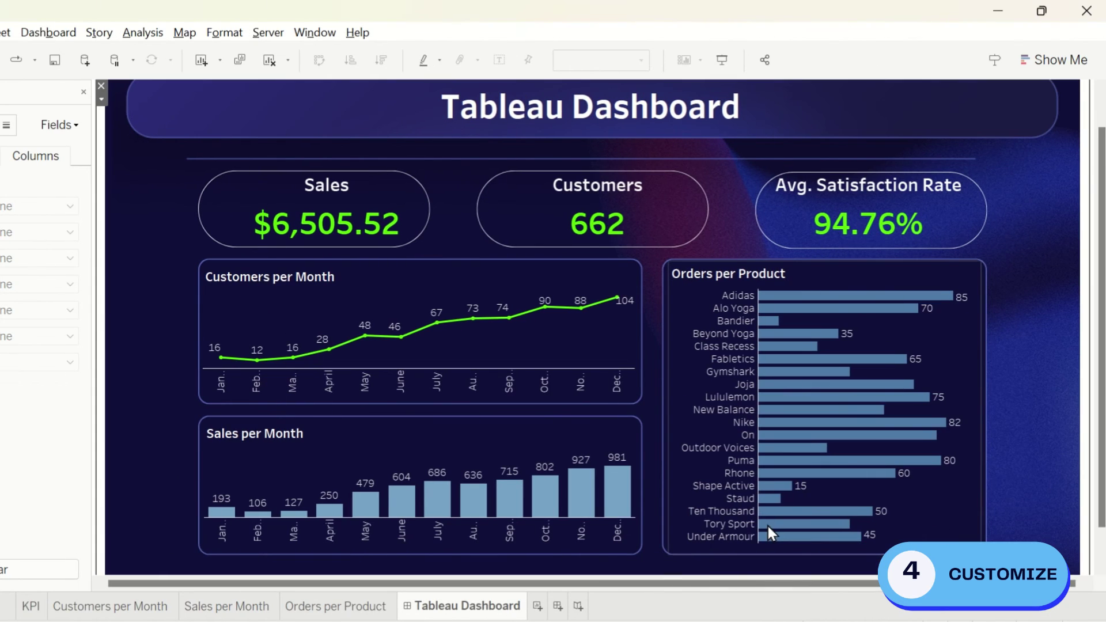
left_click(956, 351)
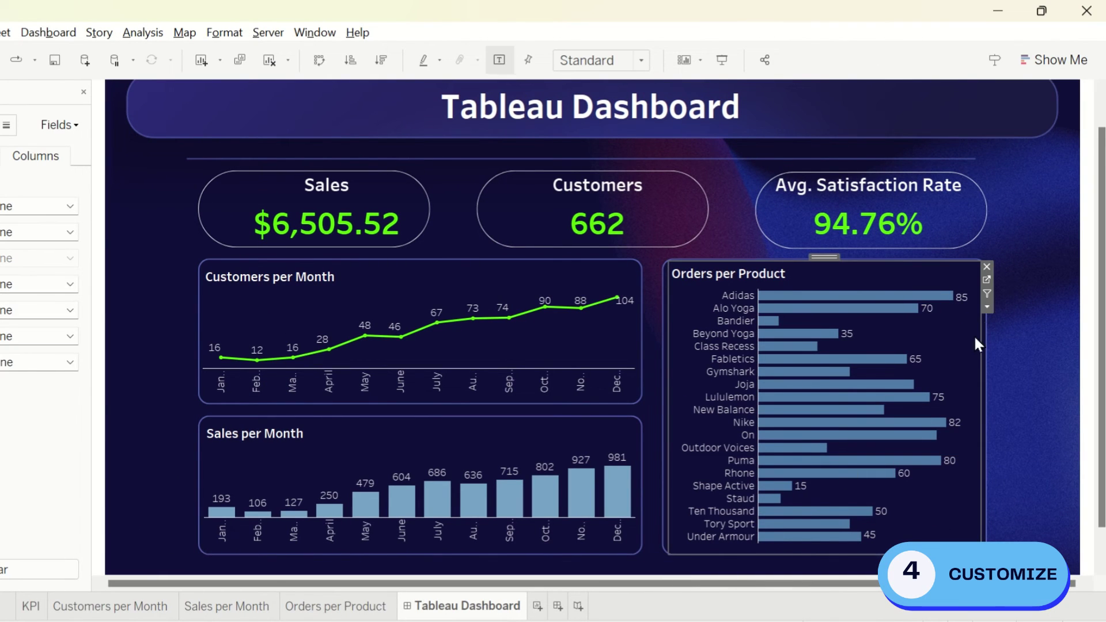
left_click(987, 280)
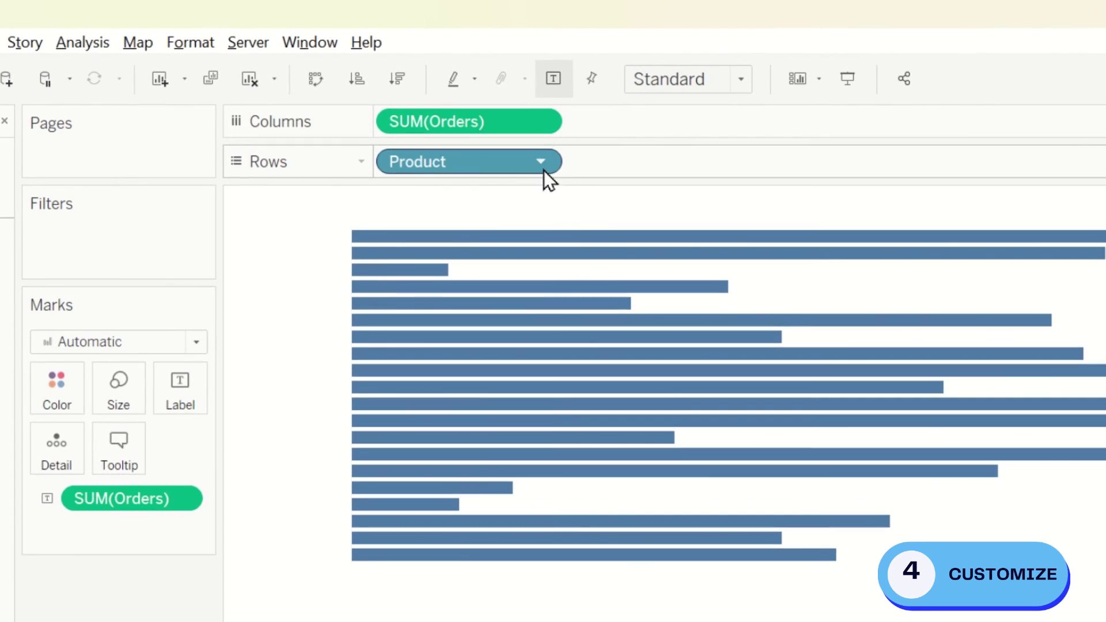
- Sort Product by the sum of Orders in descending order
left_click(536, 163)
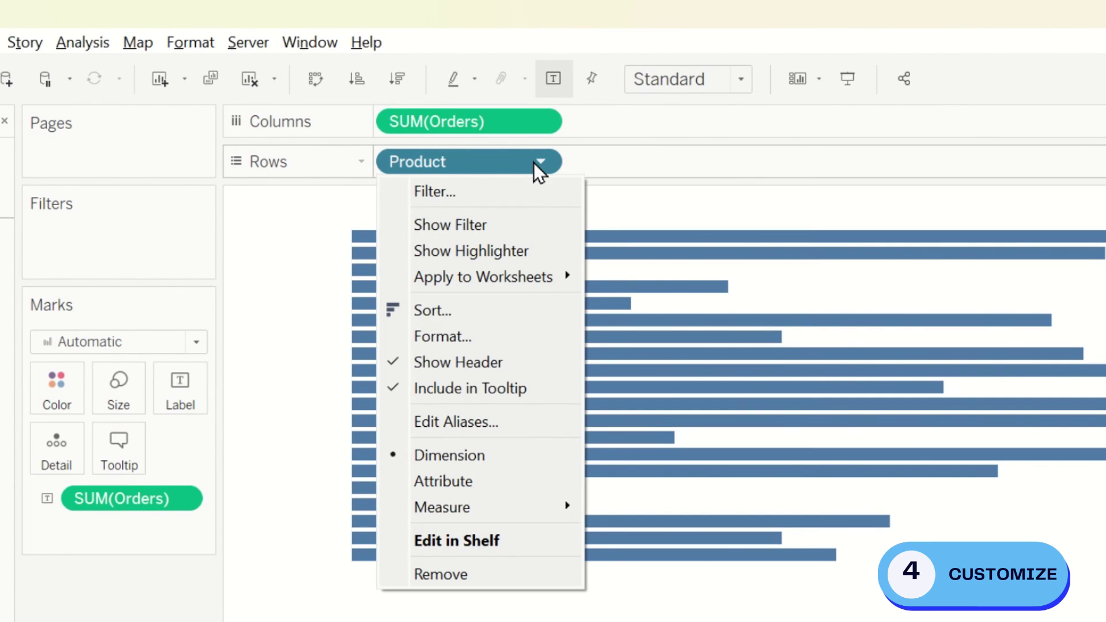
left_click(507, 312)
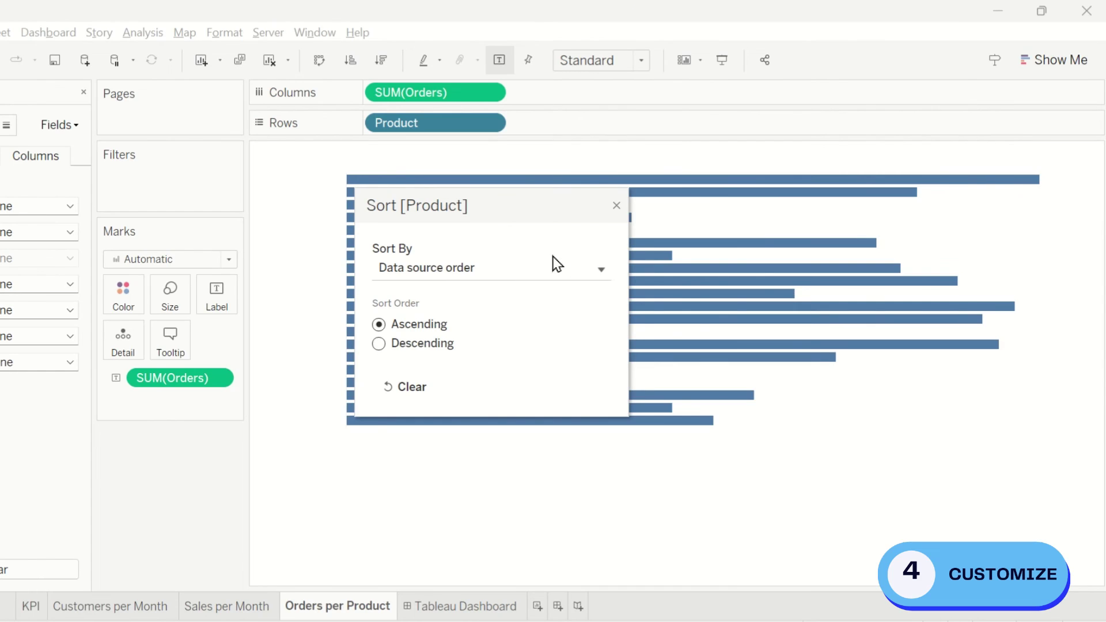
left_click(678, 356)
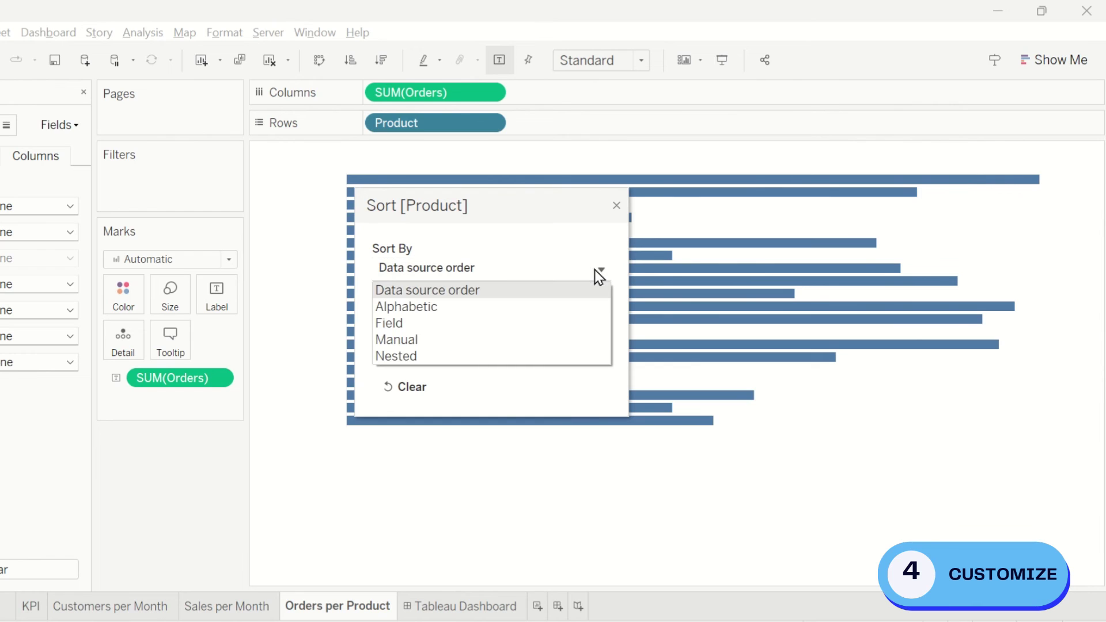
left_click(417, 324)
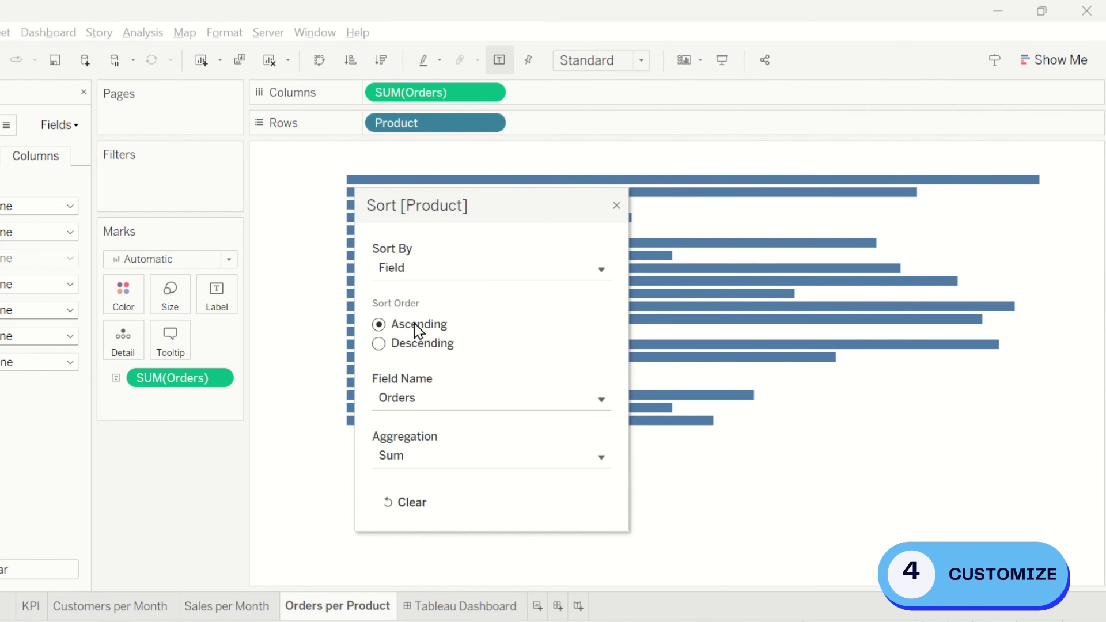
left_click(379, 343)
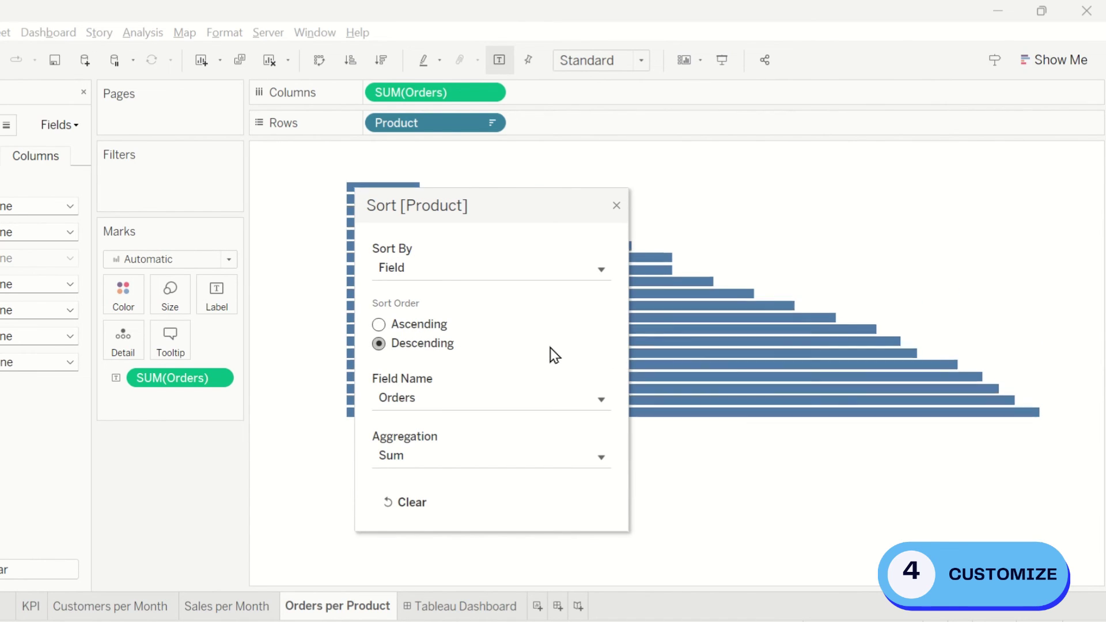
left_click(617, 207)
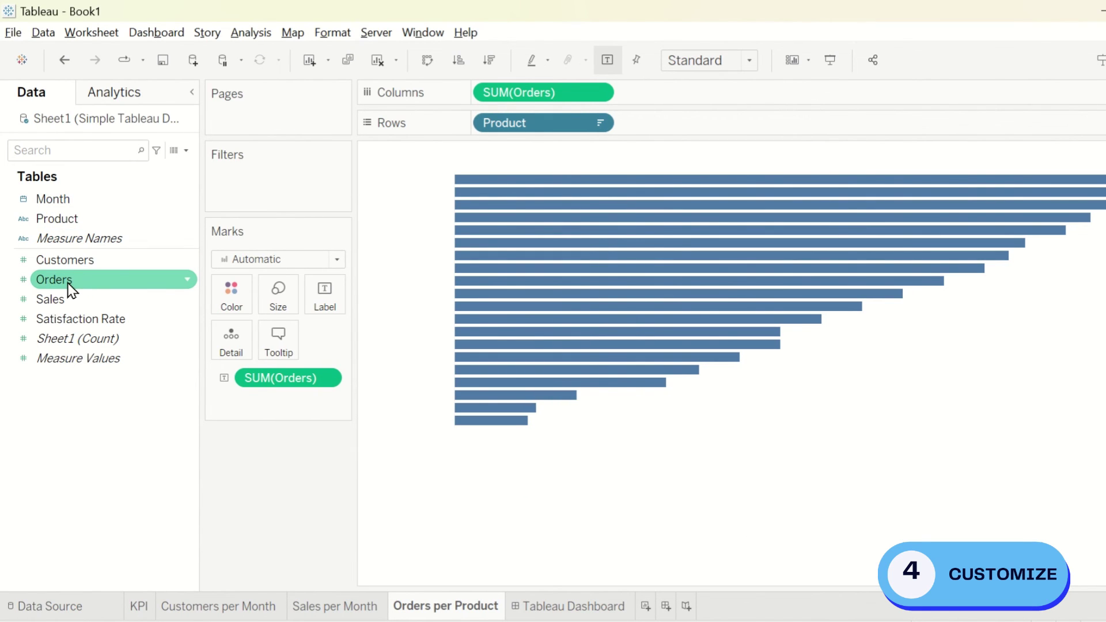
- Colour the Orders per Product bars by Orders and fit the chart to Entire View
mouse_move(70, 289)
left_mouse_down()
mouse_move(124, 279)
mouse_move(226, 288)
mouse_move(233, 309)
left_mouse_up()
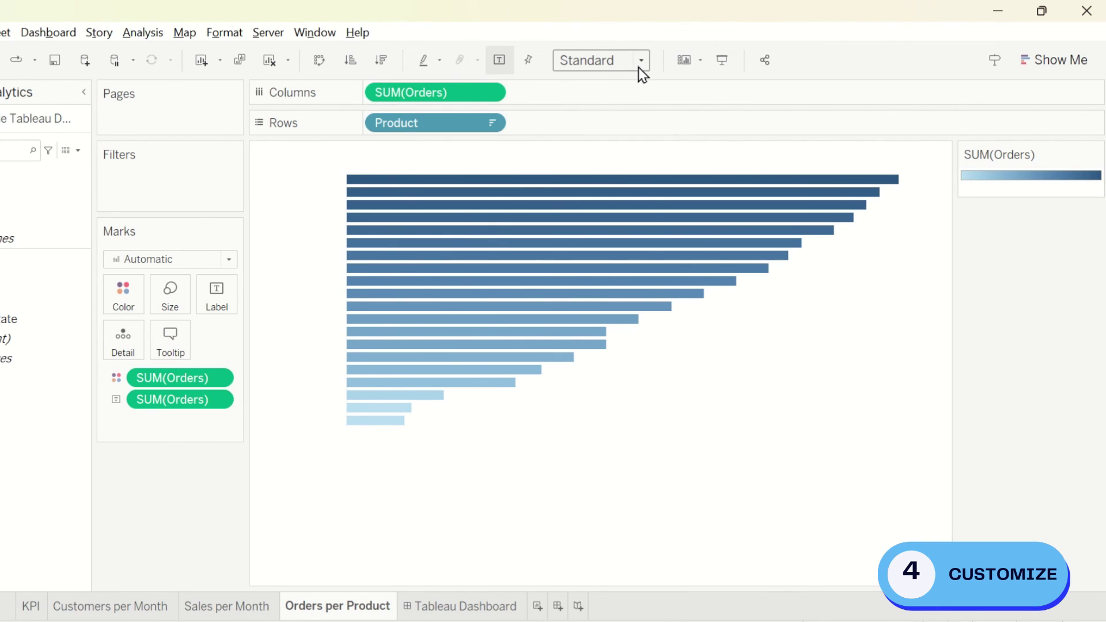
left_click(639, 67)
left_click(620, 135)
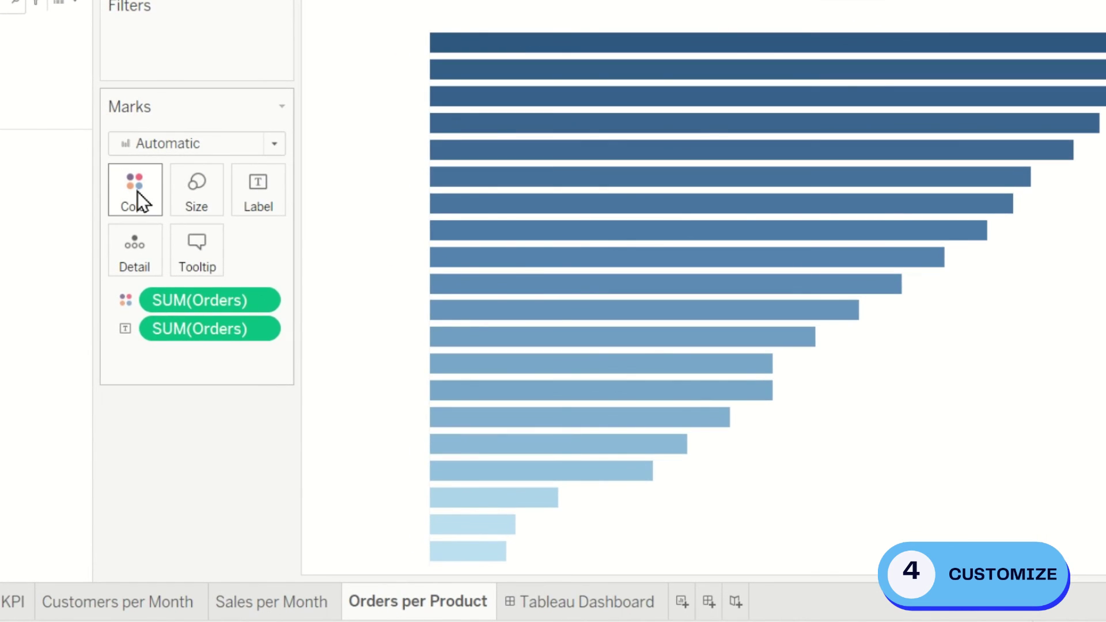
- Switch the Orders colour to the Purple palette with 5 stepped colours
left_click(126, 295)
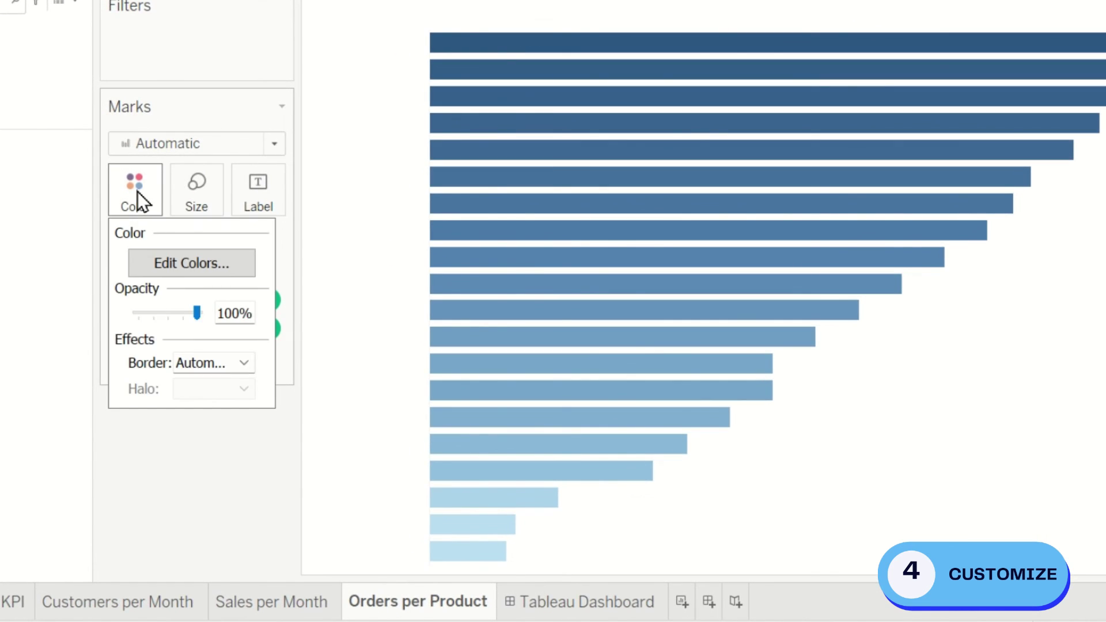
left_click(206, 268)
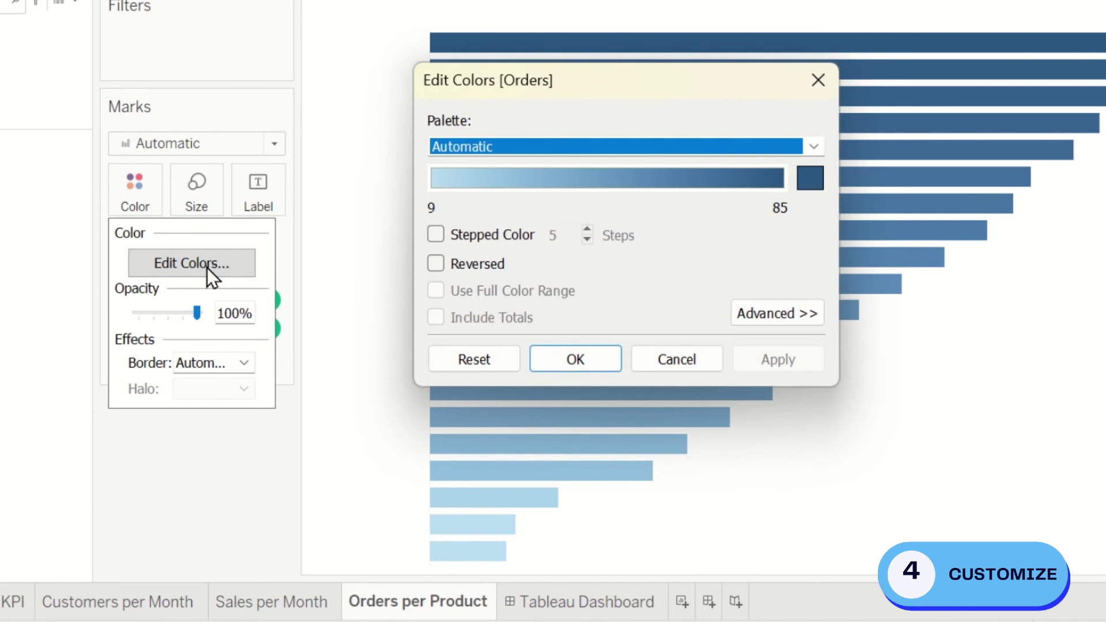
left_click(813, 147)
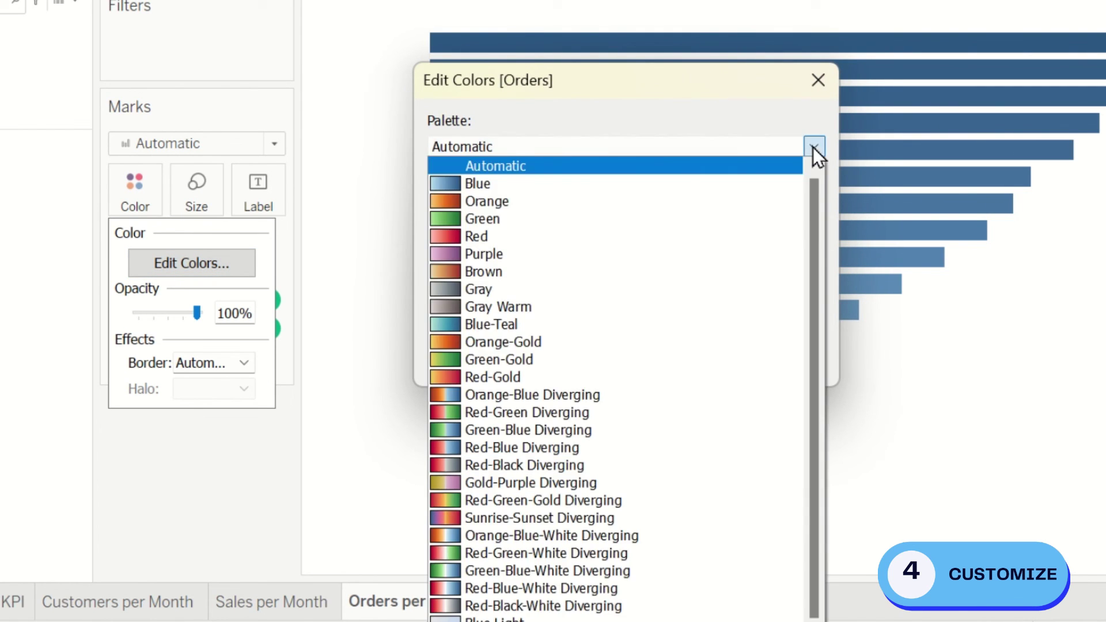
left_click(477, 324)
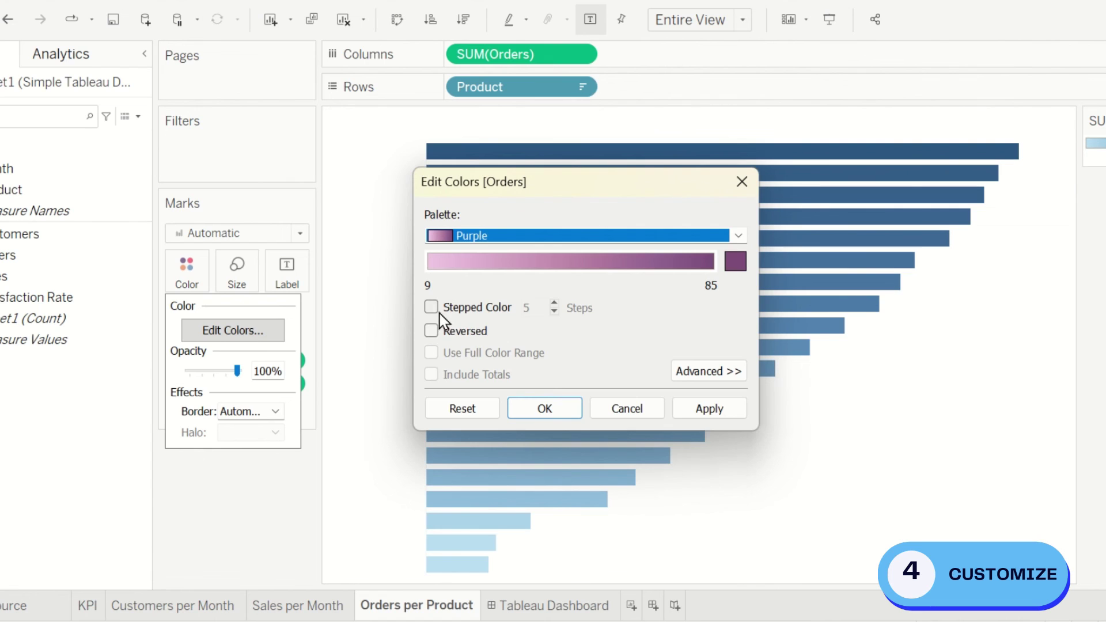
left_click(432, 307)
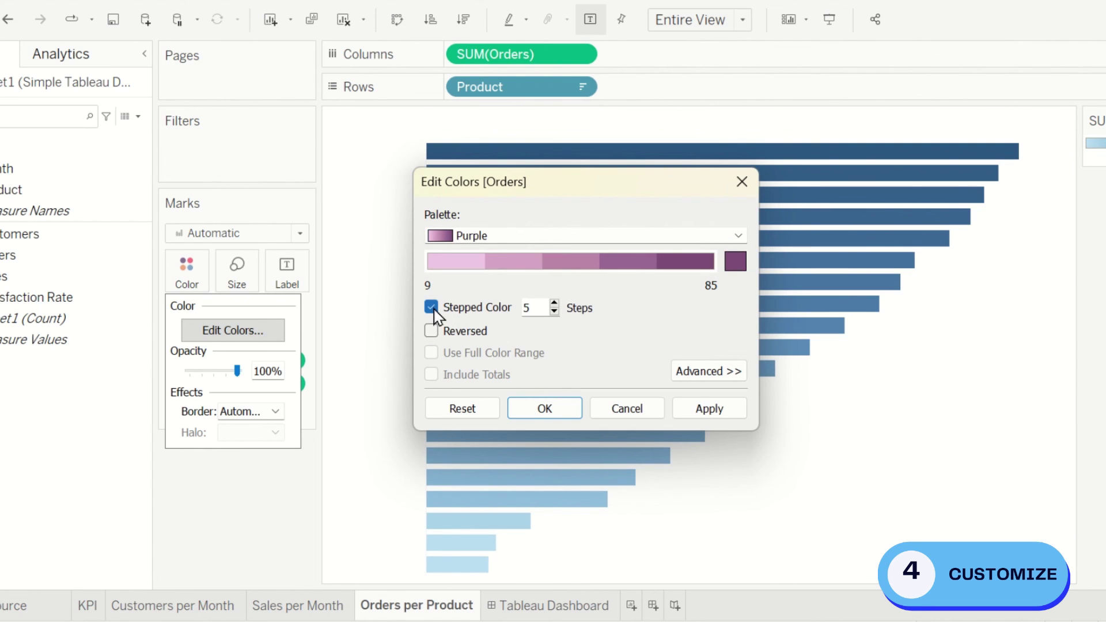
left_click(557, 401)
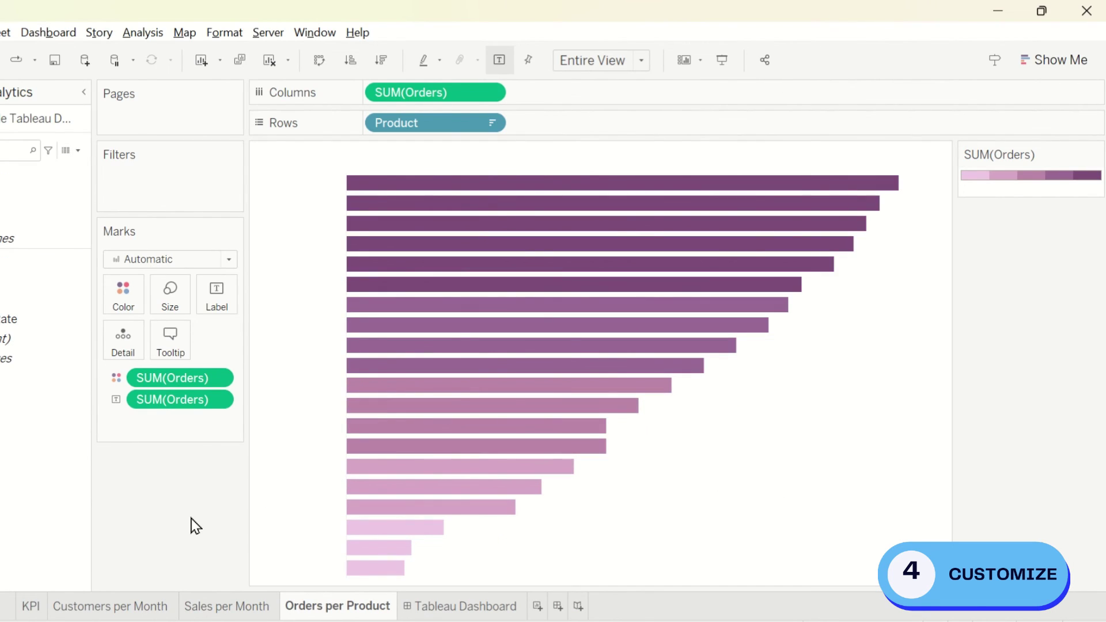
- Go back to the Dashboard sheet and collapse its side pane to show the finished dashboard
left_click(506, 606)
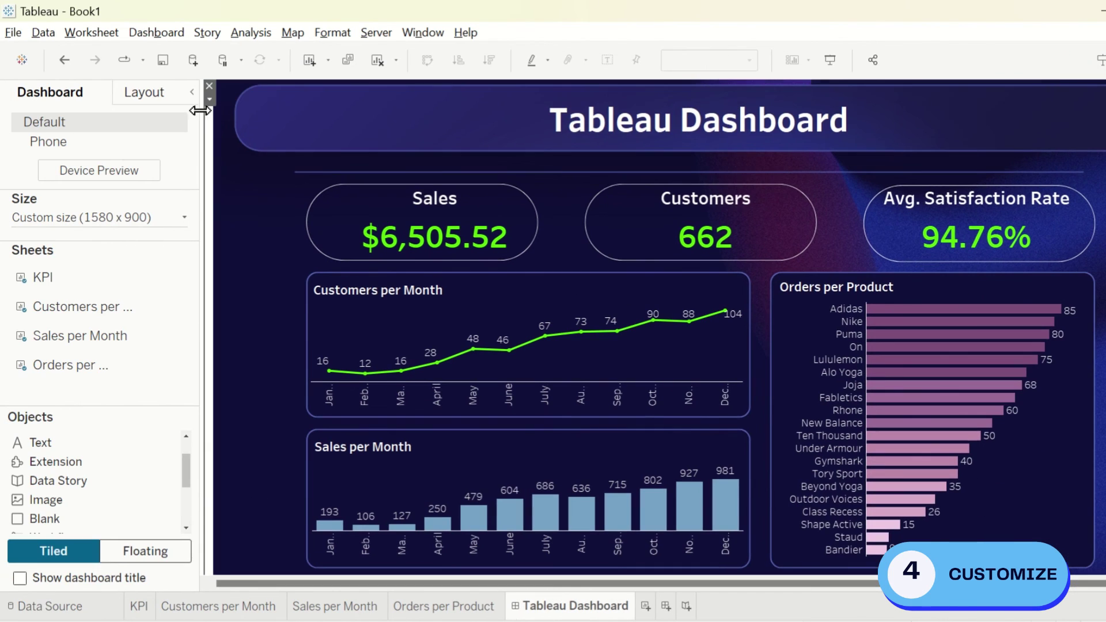
left_click(191, 93)
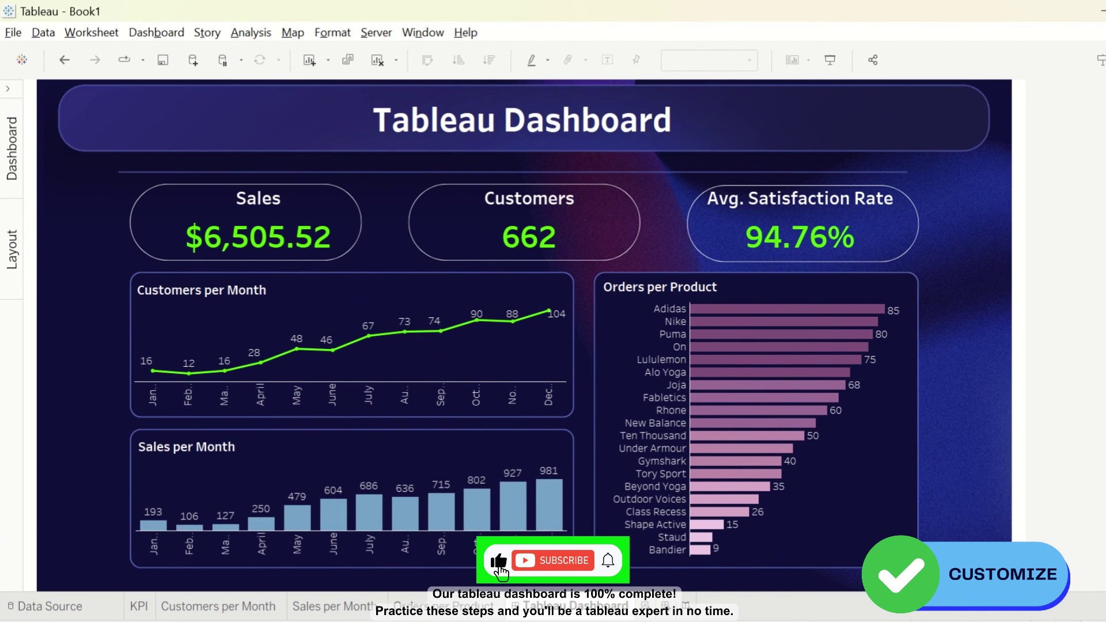
scroll(524, 332, "down", 1)
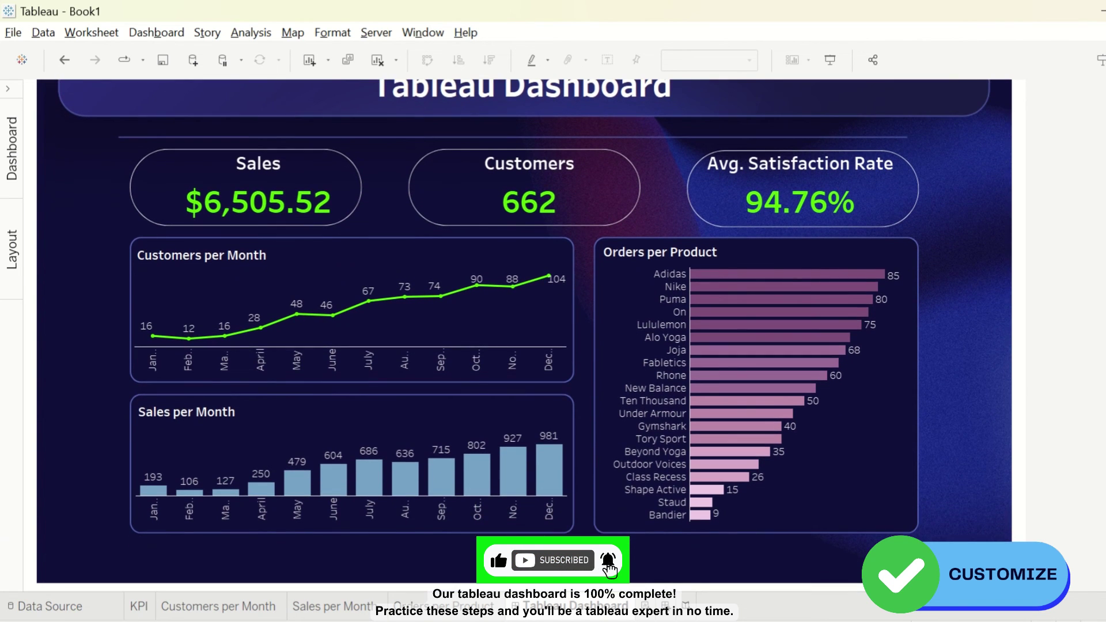
scroll(524, 334, "up", 2)
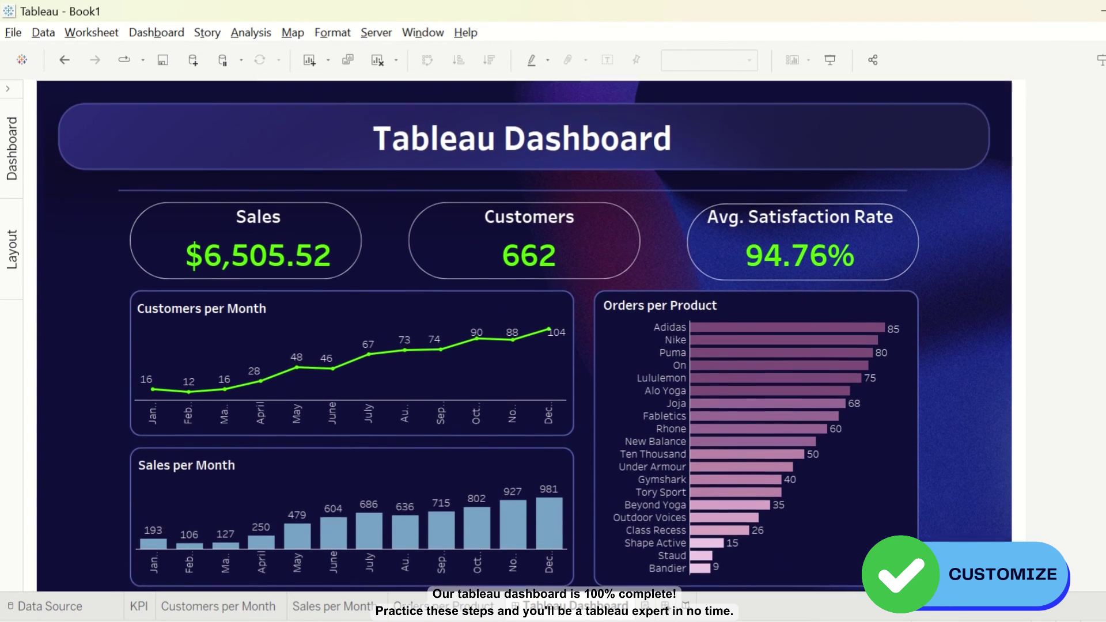